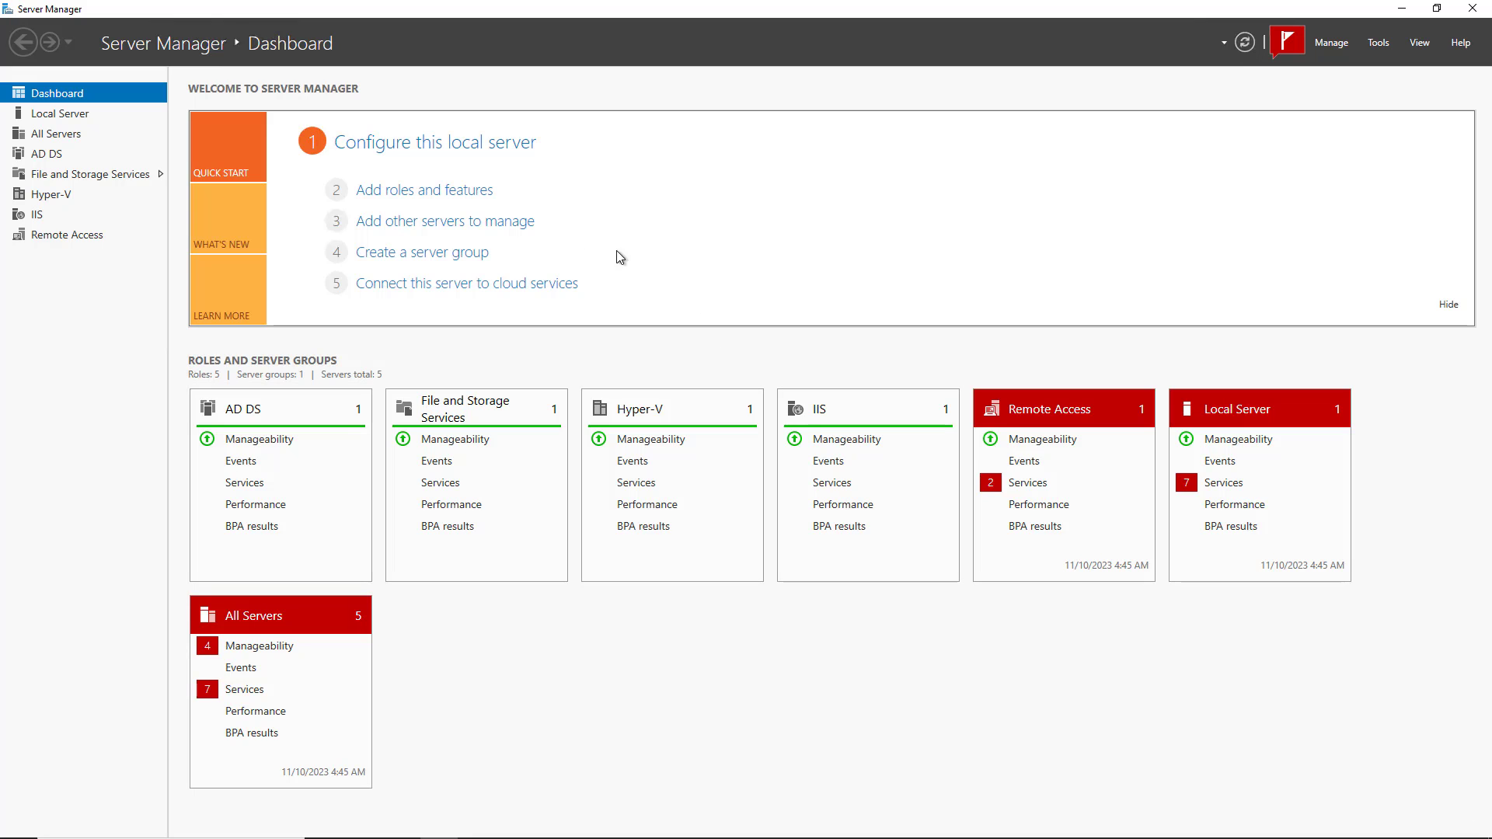
Step: Maximize the Add Roles and Features wizard and advance to Features with role-based install on the local server
{"action": "left_click", "coordinate": [468, 200]}
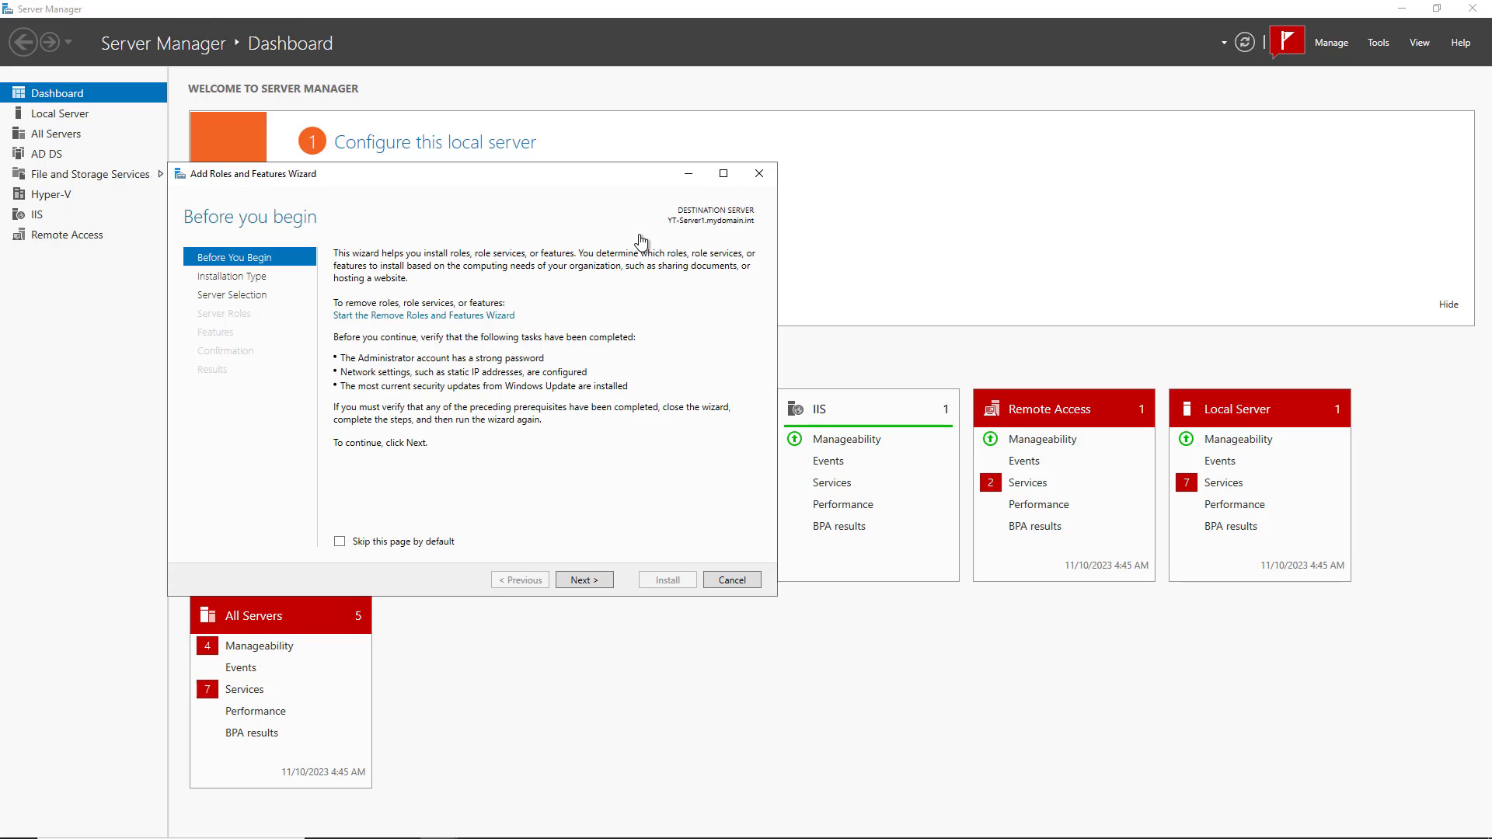
{"action": "left_click", "coordinate": [727, 165]}
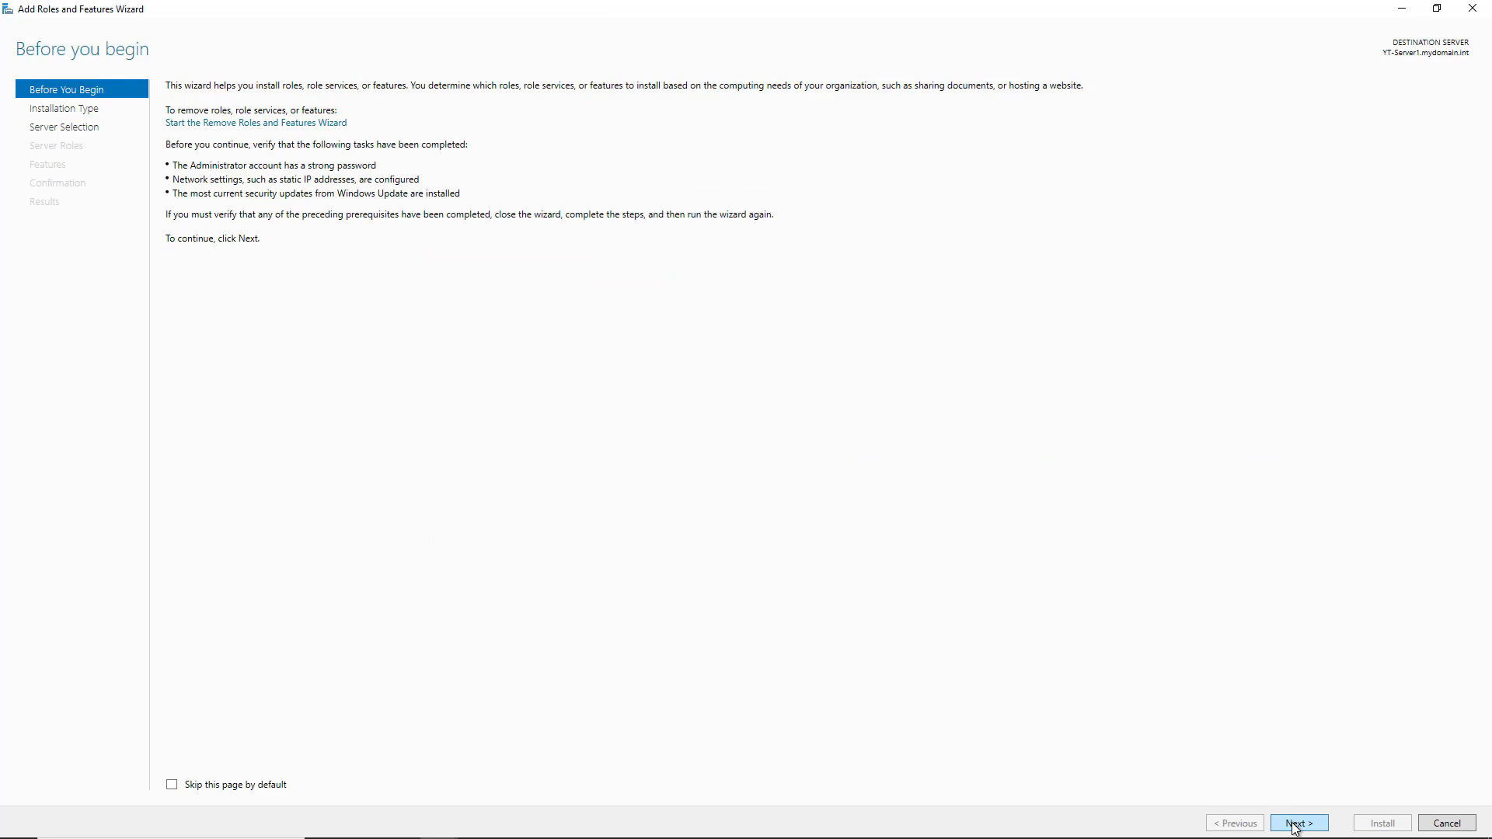
{"action": "left_click", "coordinate": [1294, 825]}
{"action": "left_click", "coordinate": [1294, 826]}
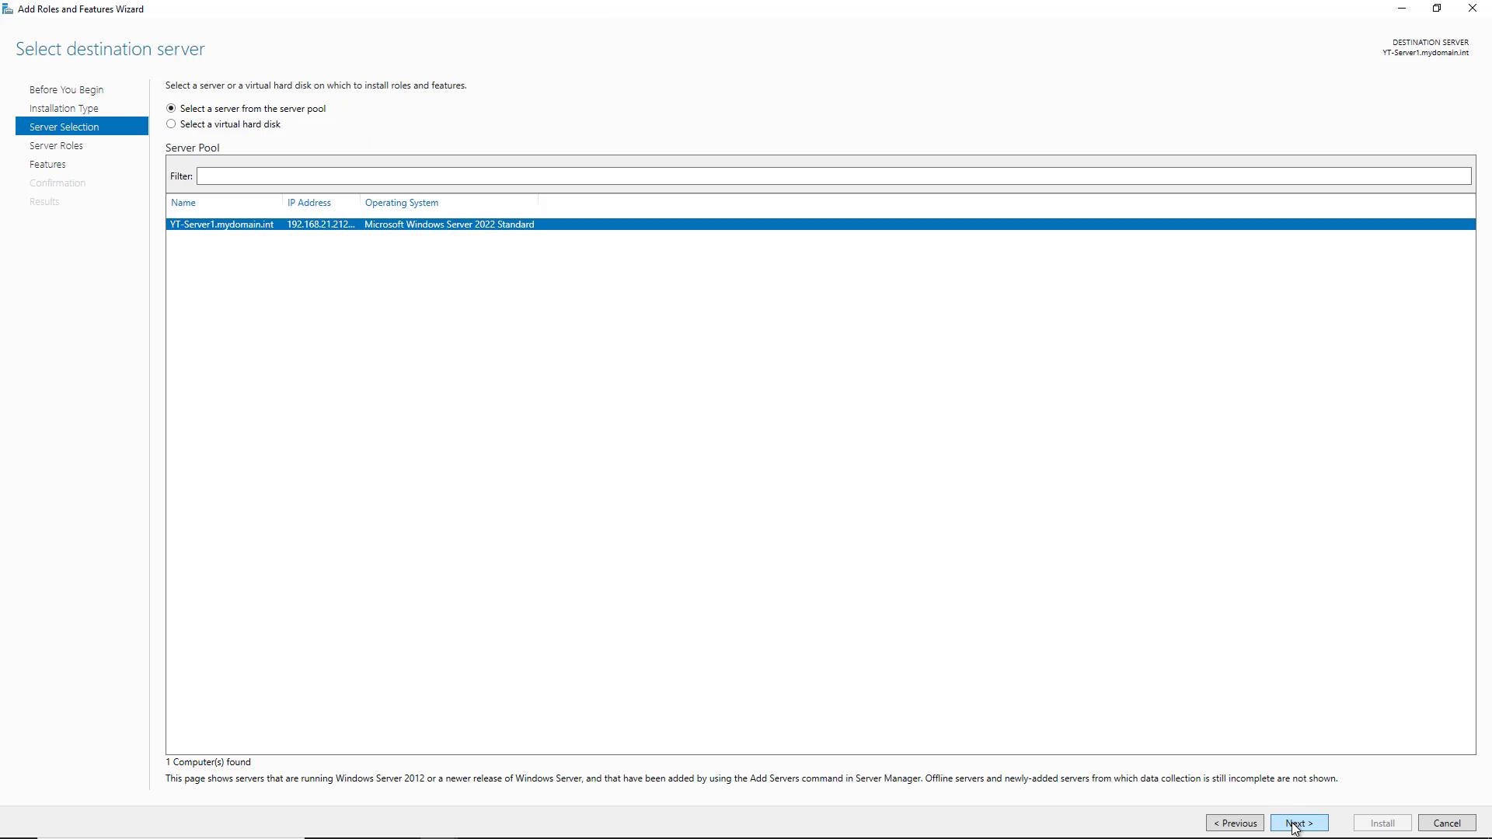
{"action": "left_click", "coordinate": [1296, 825]}
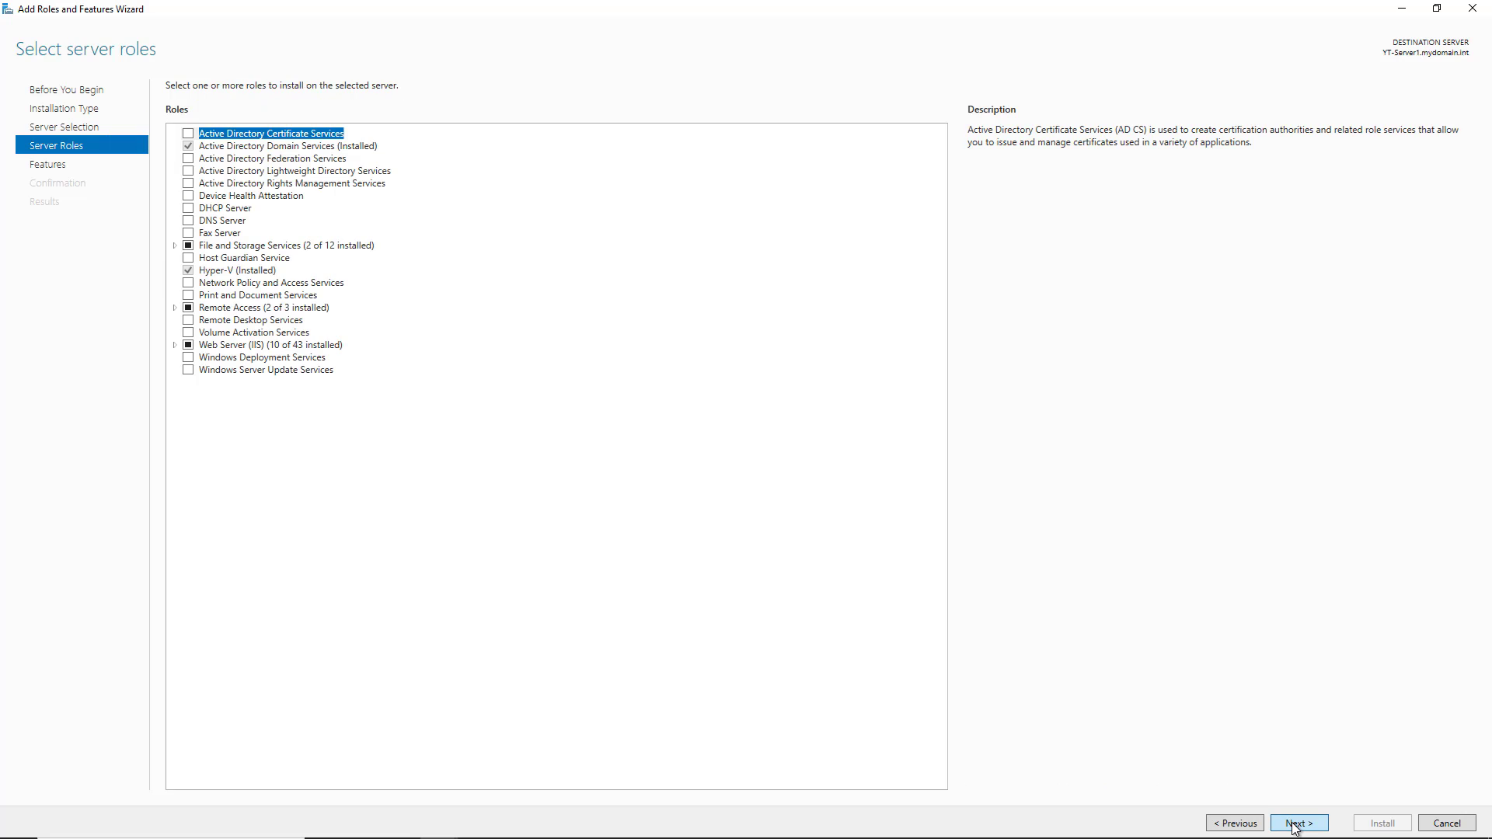
{"action": "left_click", "coordinate": [1296, 825]}
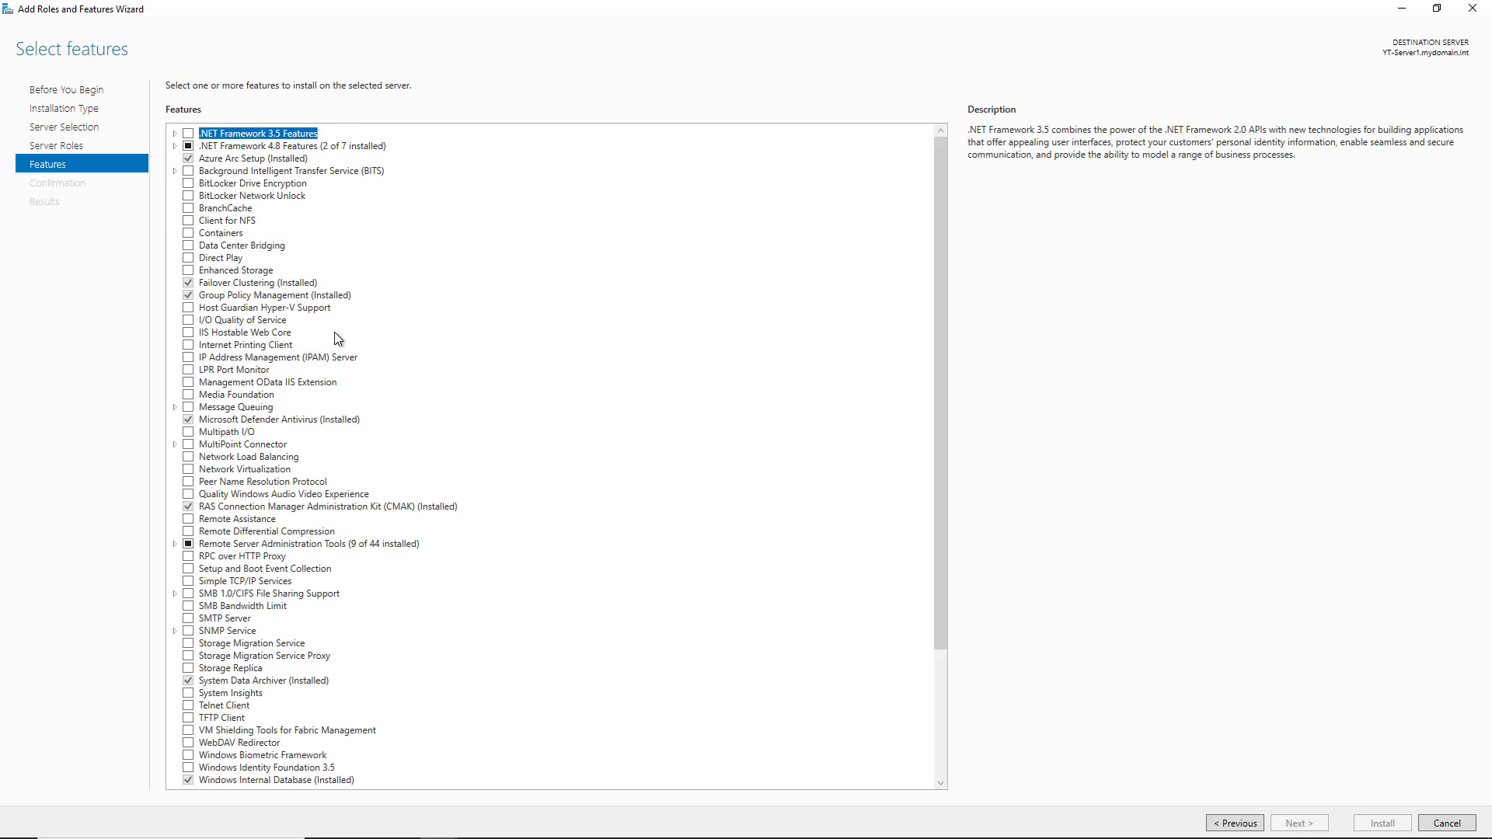
Step: Select IPAM Server plus its required features and start the installation
{"action": "left_click", "coordinate": [193, 355]}
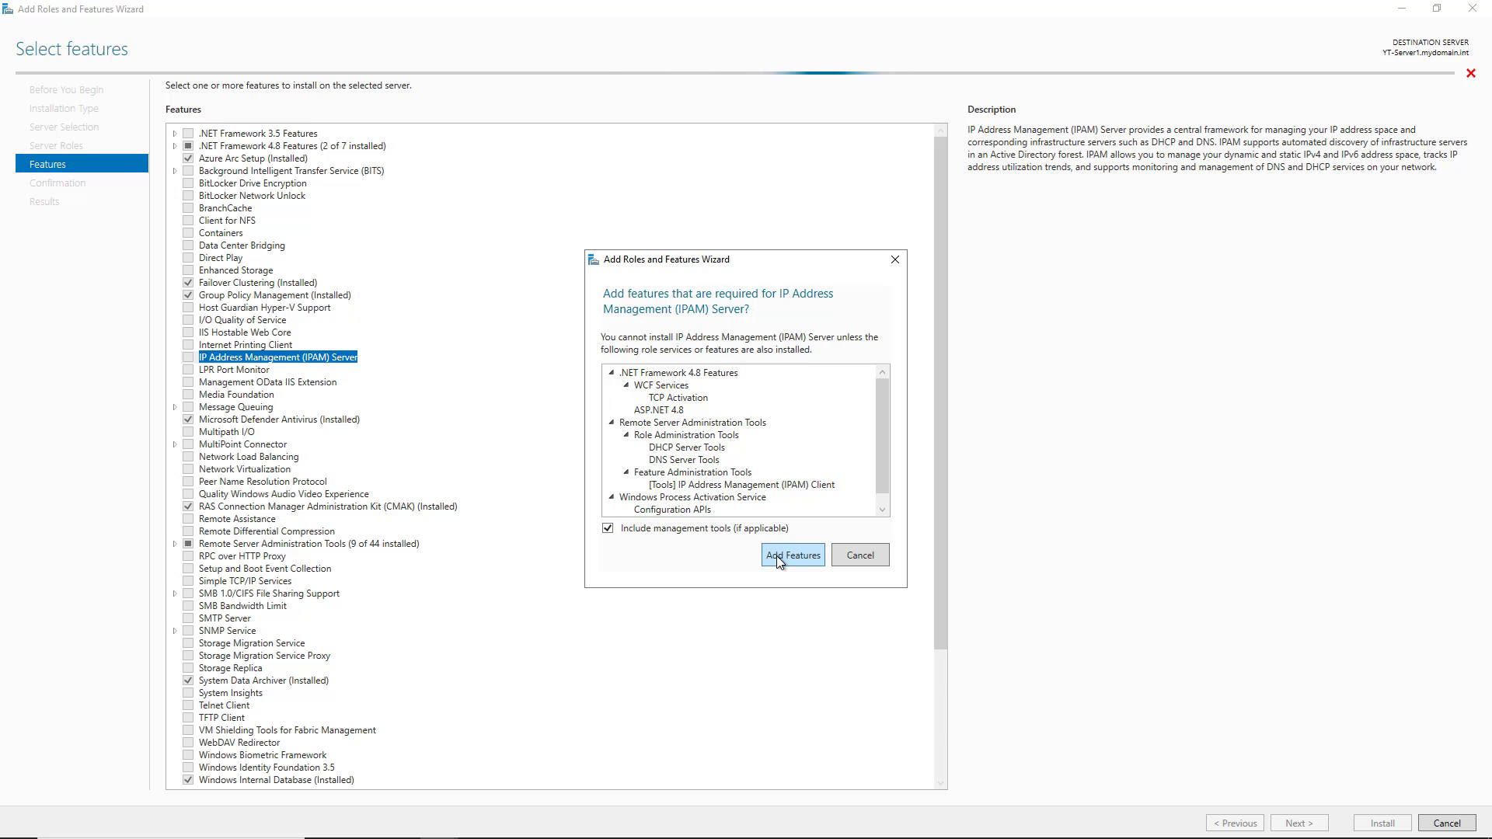
{"action": "left_click", "coordinate": [777, 556]}
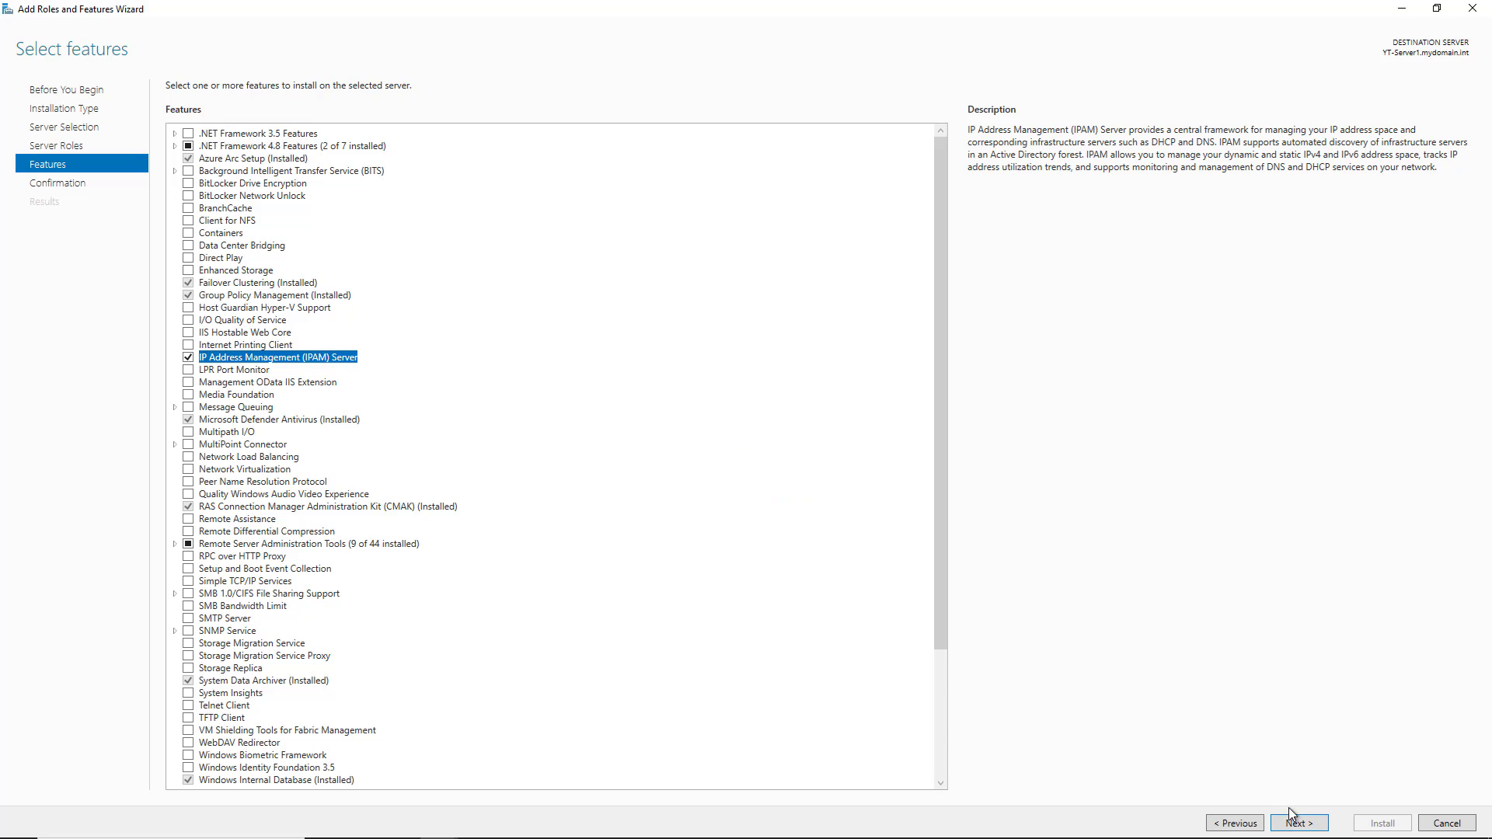
{"action": "left_click", "coordinate": [1296, 821]}
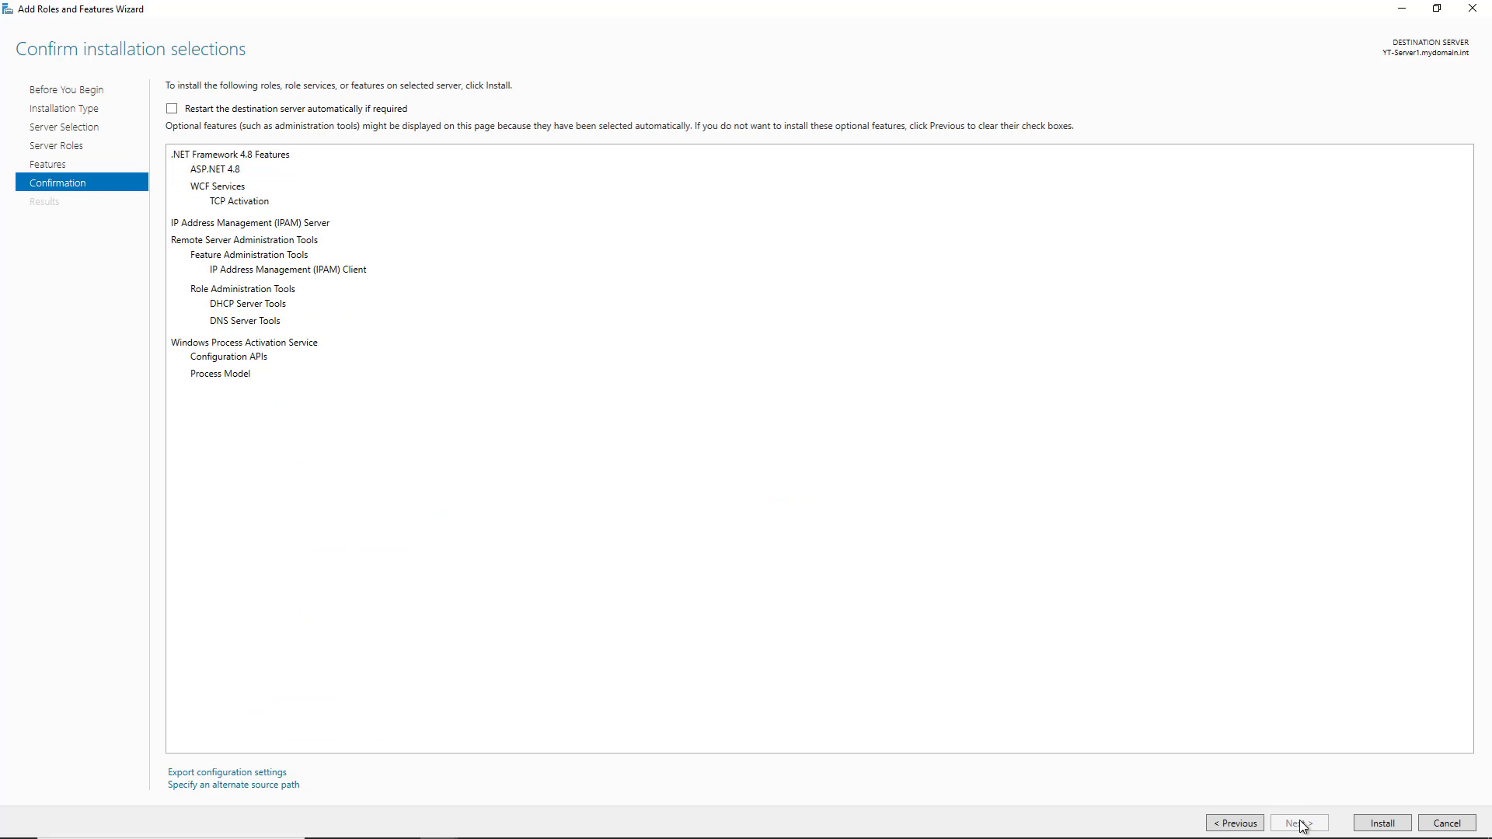
{"action": "left_click", "coordinate": [1383, 827]}
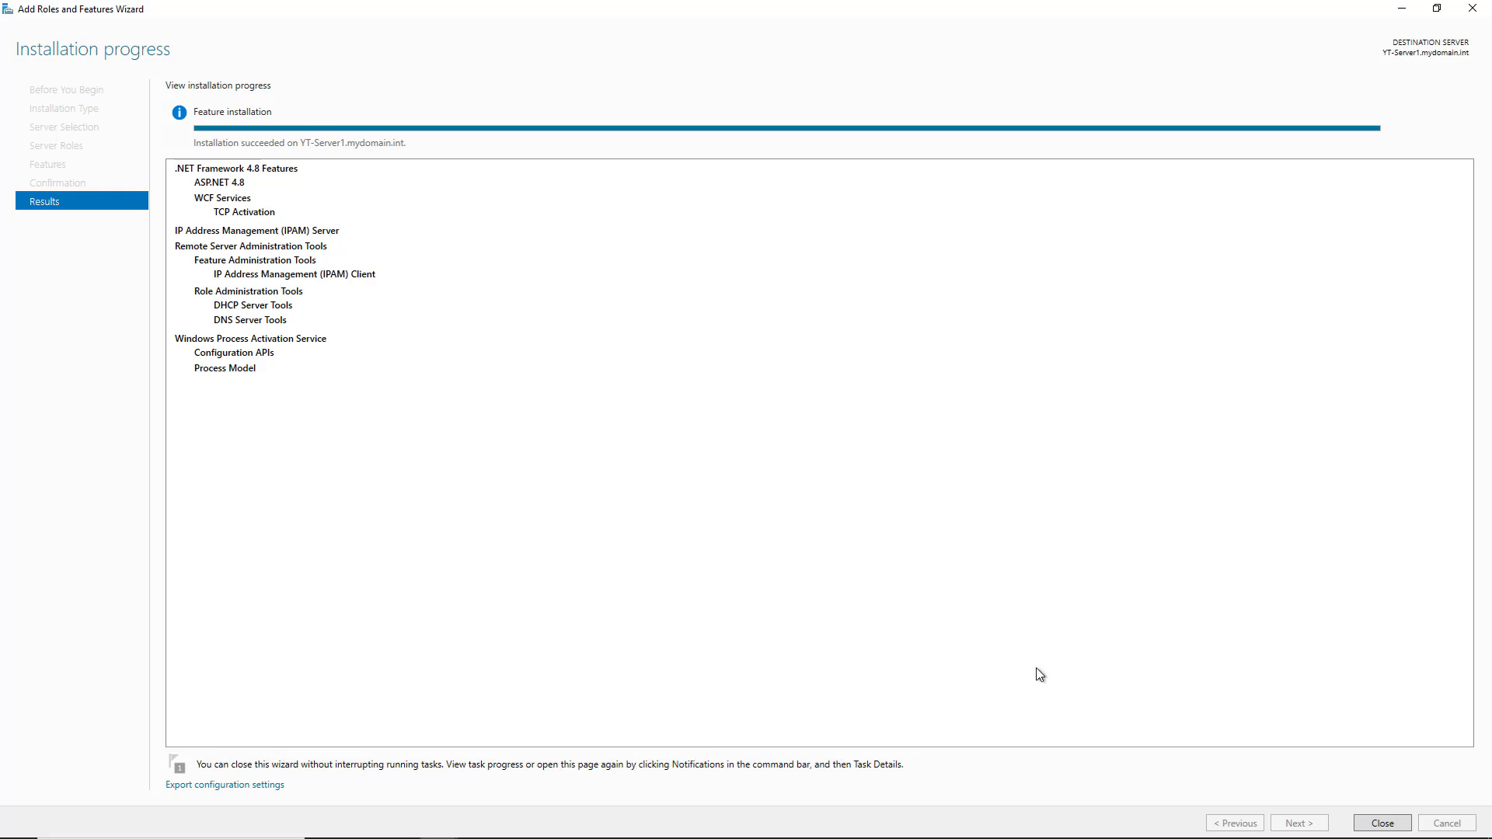
Step: Close the wizard once it reports 'Installation succeeded' to return to the Dashboard
{"action": "left_click", "coordinate": [1376, 822]}
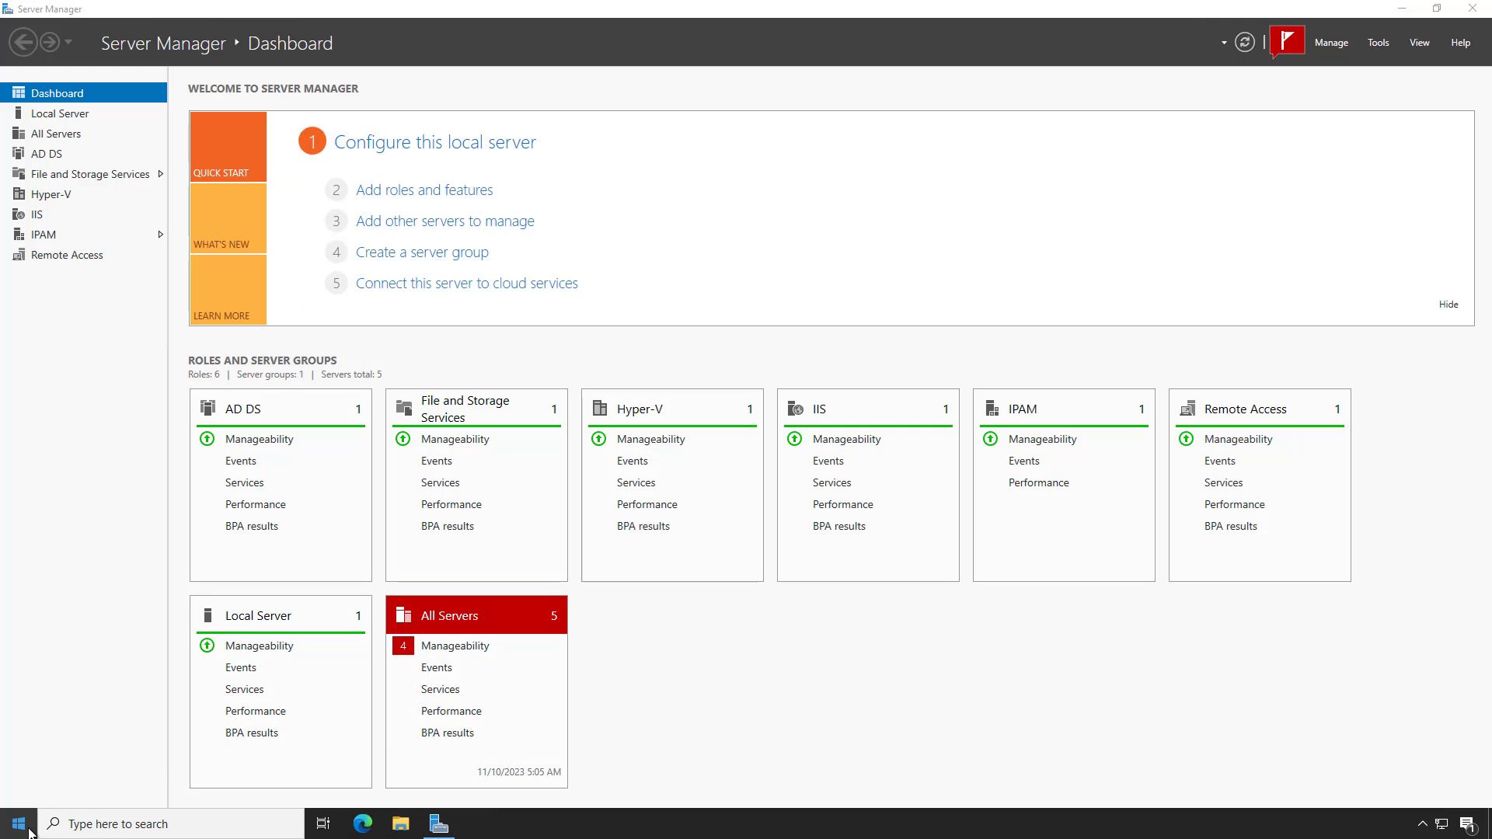
Step: Open a maximized administrator PowerShell at the C:\ root with a cleared console
{"action": "right_click", "coordinate": [19, 823]}
{"action": "left_click", "coordinate": [143, 623]}
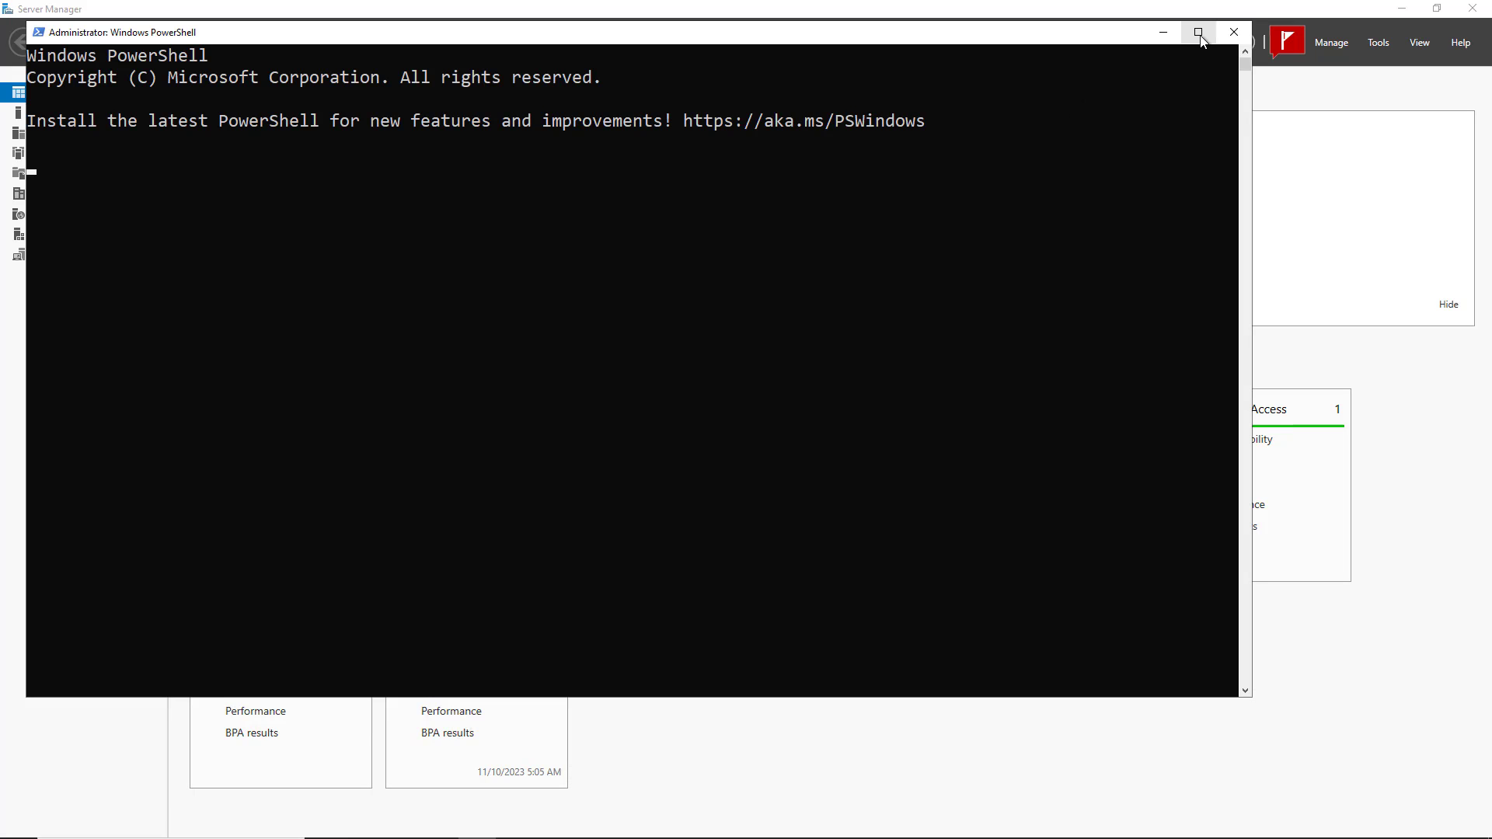
{"action": "left_click", "coordinate": [1199, 35]}
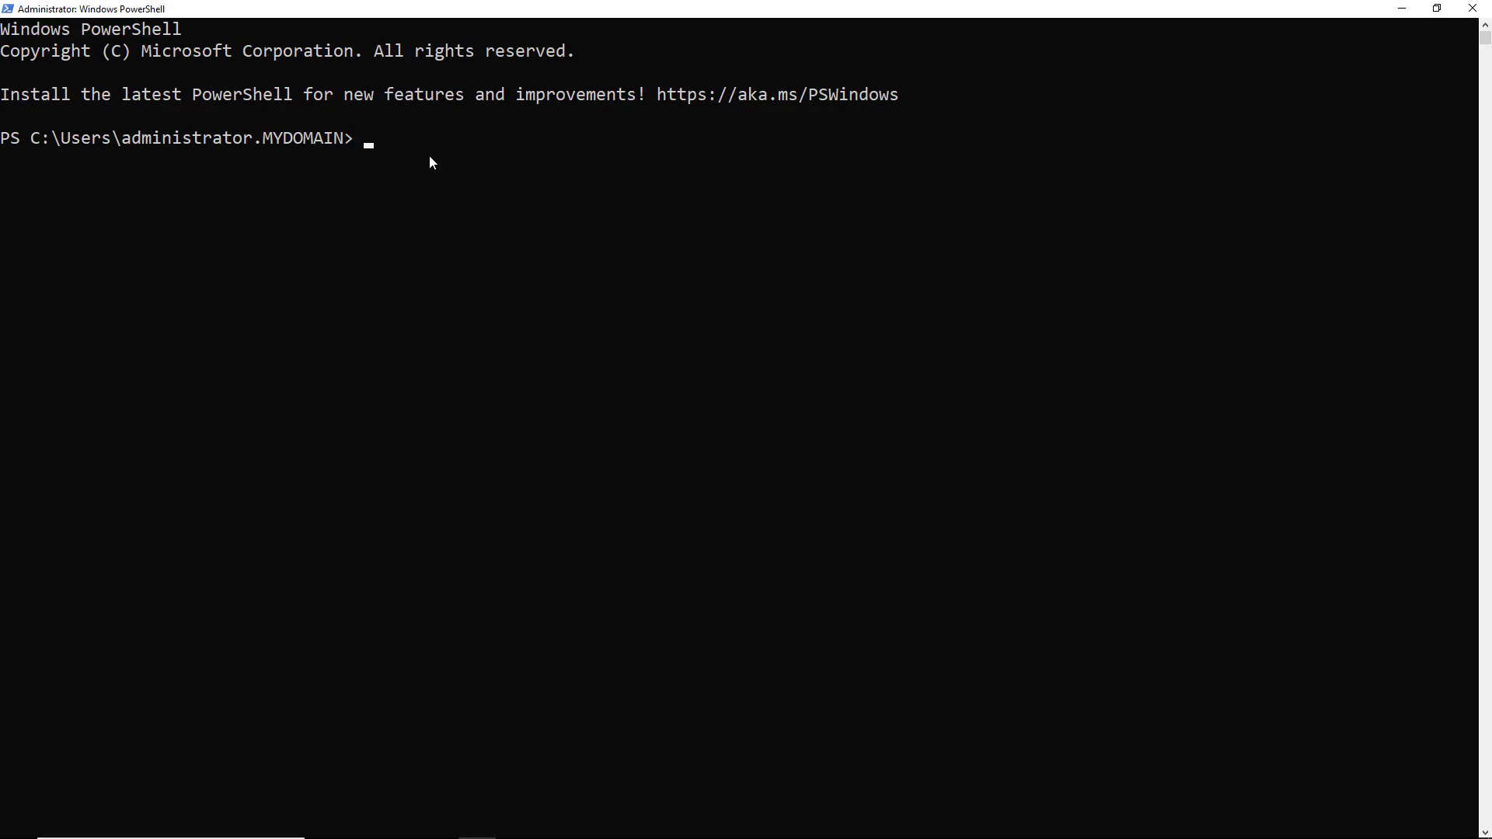
{"action": "type", "text": "cd  \\"}
{"action": "key", "text": "Return"}
{"action": "type", "text": "cls"}
{"action": "key", "text": "Return"}
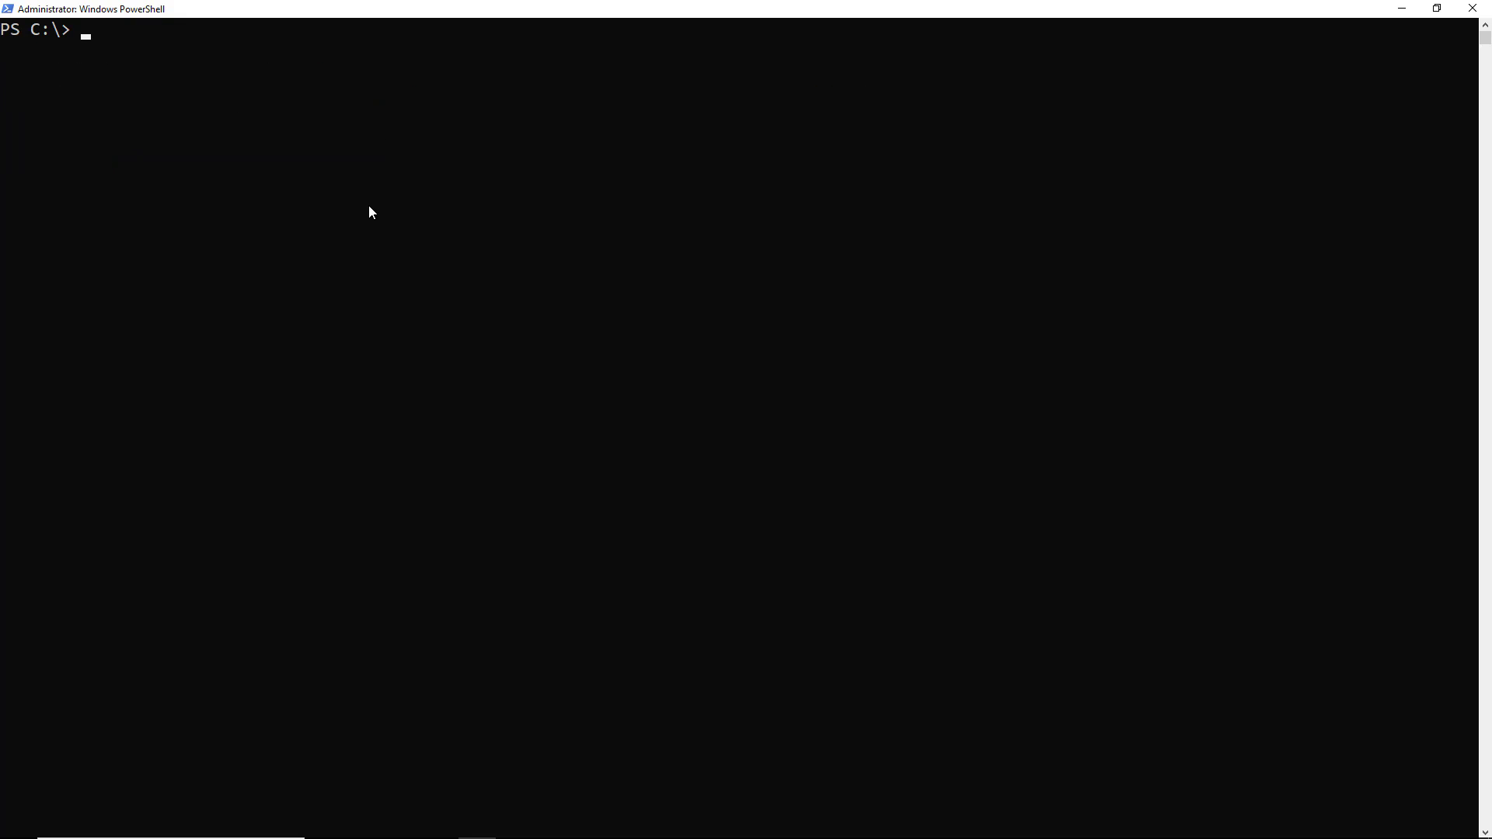
Step: Run Invoke-IpamGpoProvisioning for mydomain.int, prefix IPAM1, server yt-server1.mydomain.int, answering y to all prompts
{"action": "type", "text": "Invoke-IpamGpoProvisioning -Domain \"mydomain.int\" -GpoPrefixName \"IPAM1\" -IpamServerFqdn \"yt-server1.mydomain.int\""}
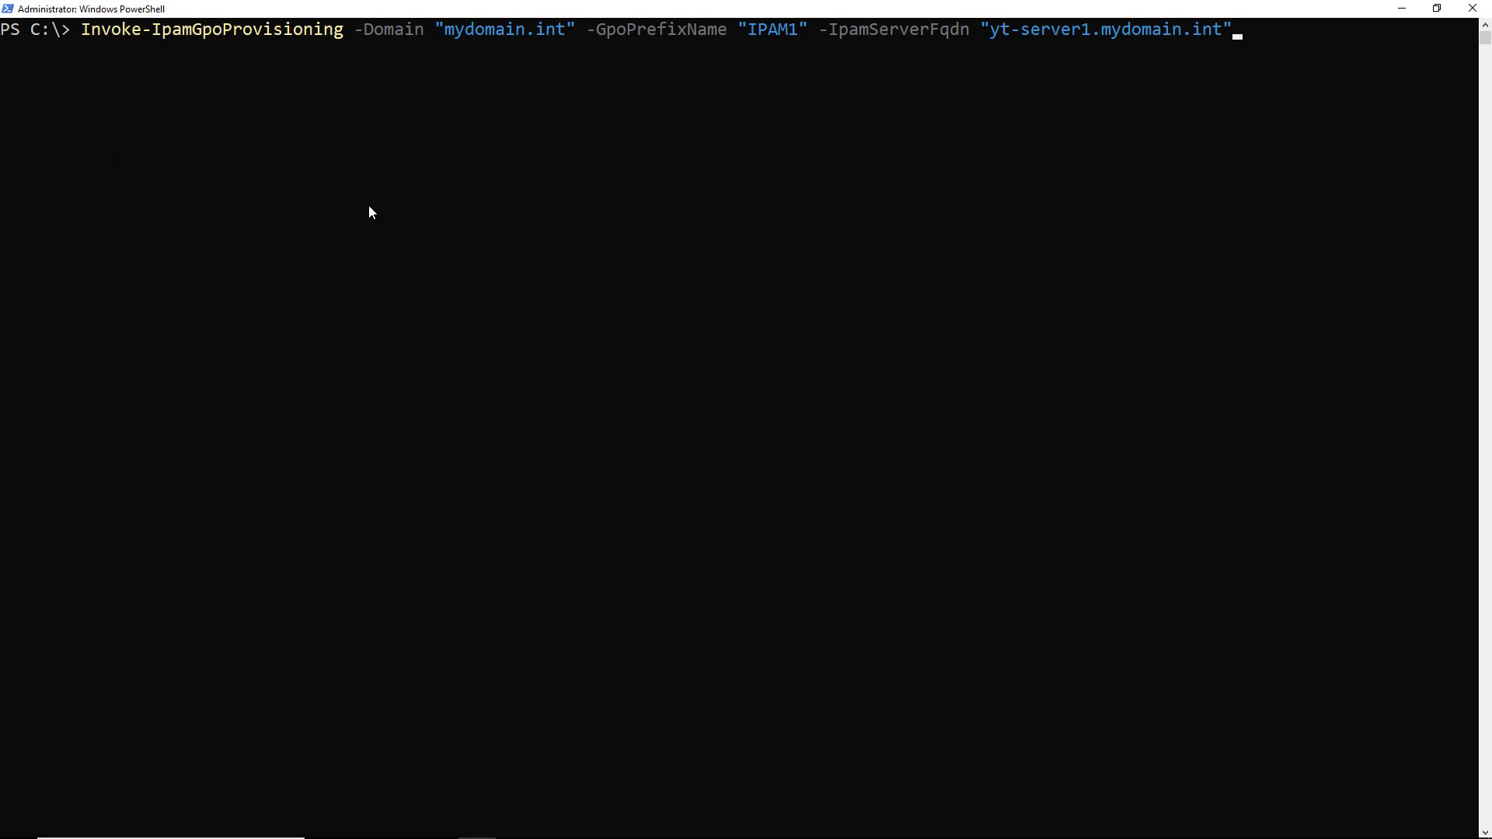
{"action": "key", "text": "Return"}
{"action": "type", "text": "y"}
{"action": "key", "text": "Return"}
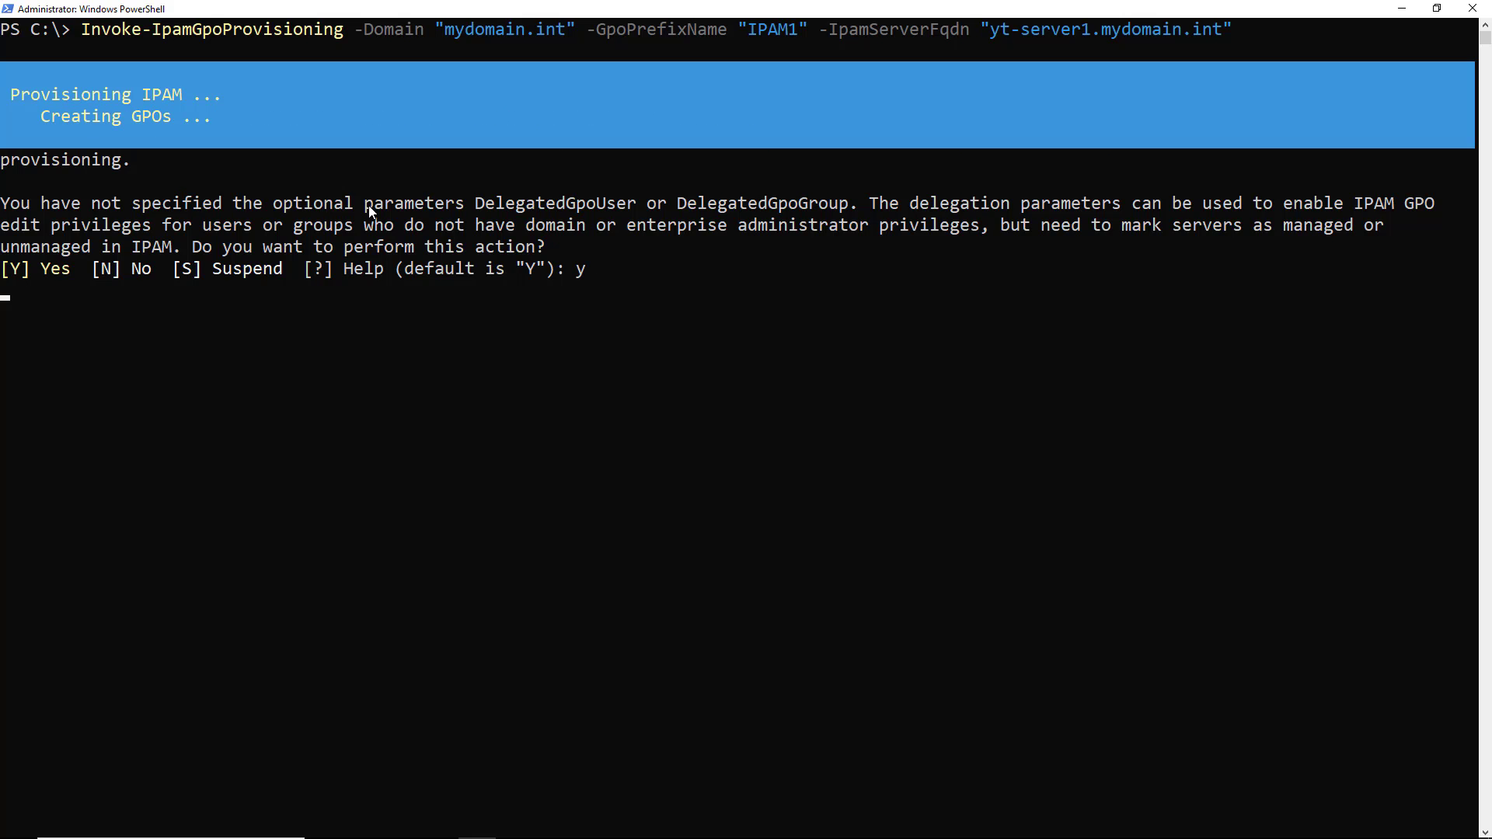
{"action": "type", "text": "y"}
{"action": "key", "text": "Return"}
{"action": "type", "text": "y"}
{"action": "key", "text": "Return"}
{"action": "type", "text": "y"}
{"action": "key", "text": "Return"}
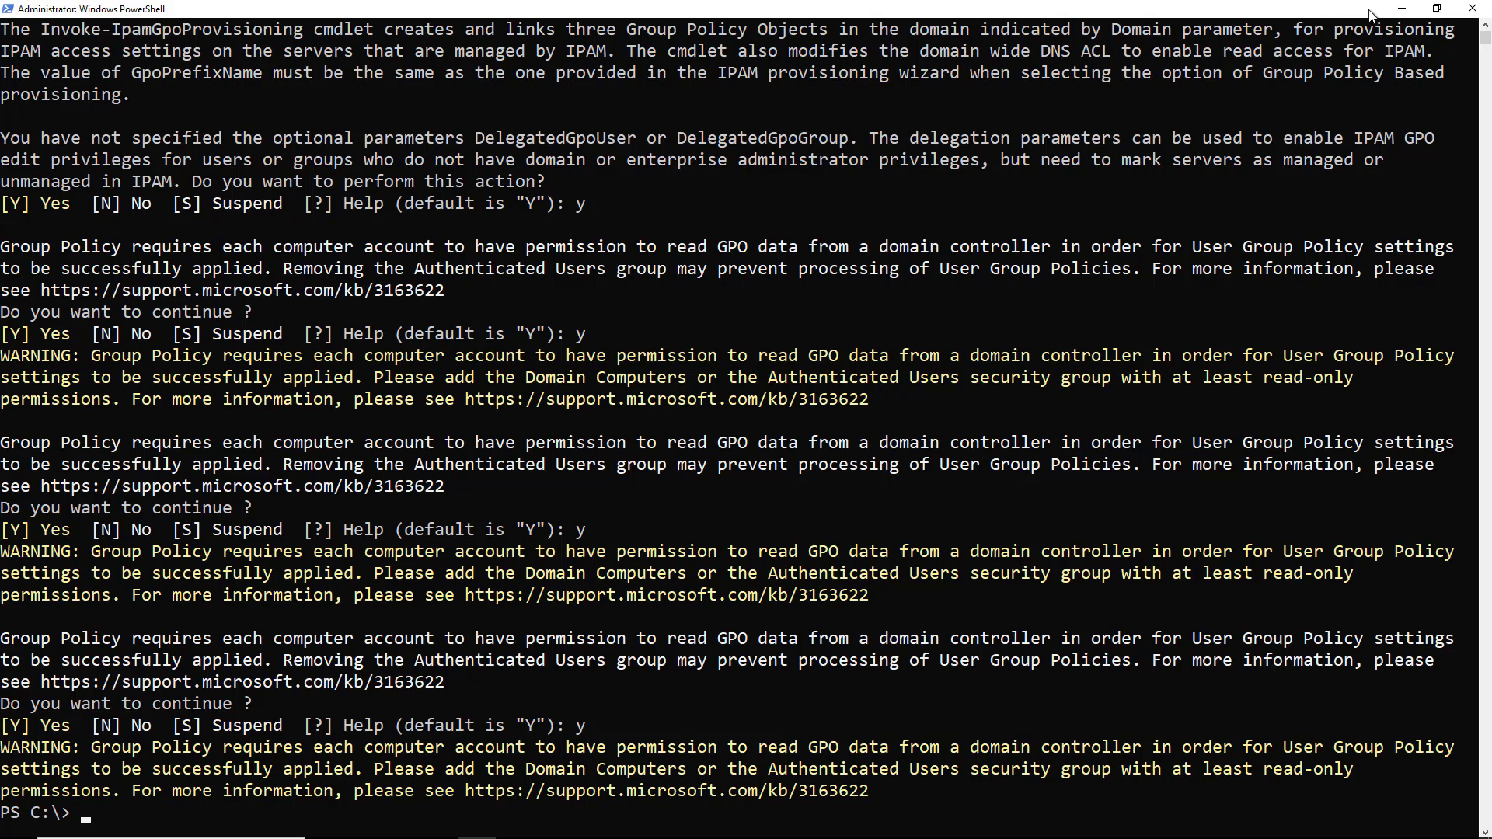
Step: Open Group Policy Management maximized, expand the mydomain.int domain, and widen the console tree
{"action": "left_click", "coordinate": [1402, 9]}
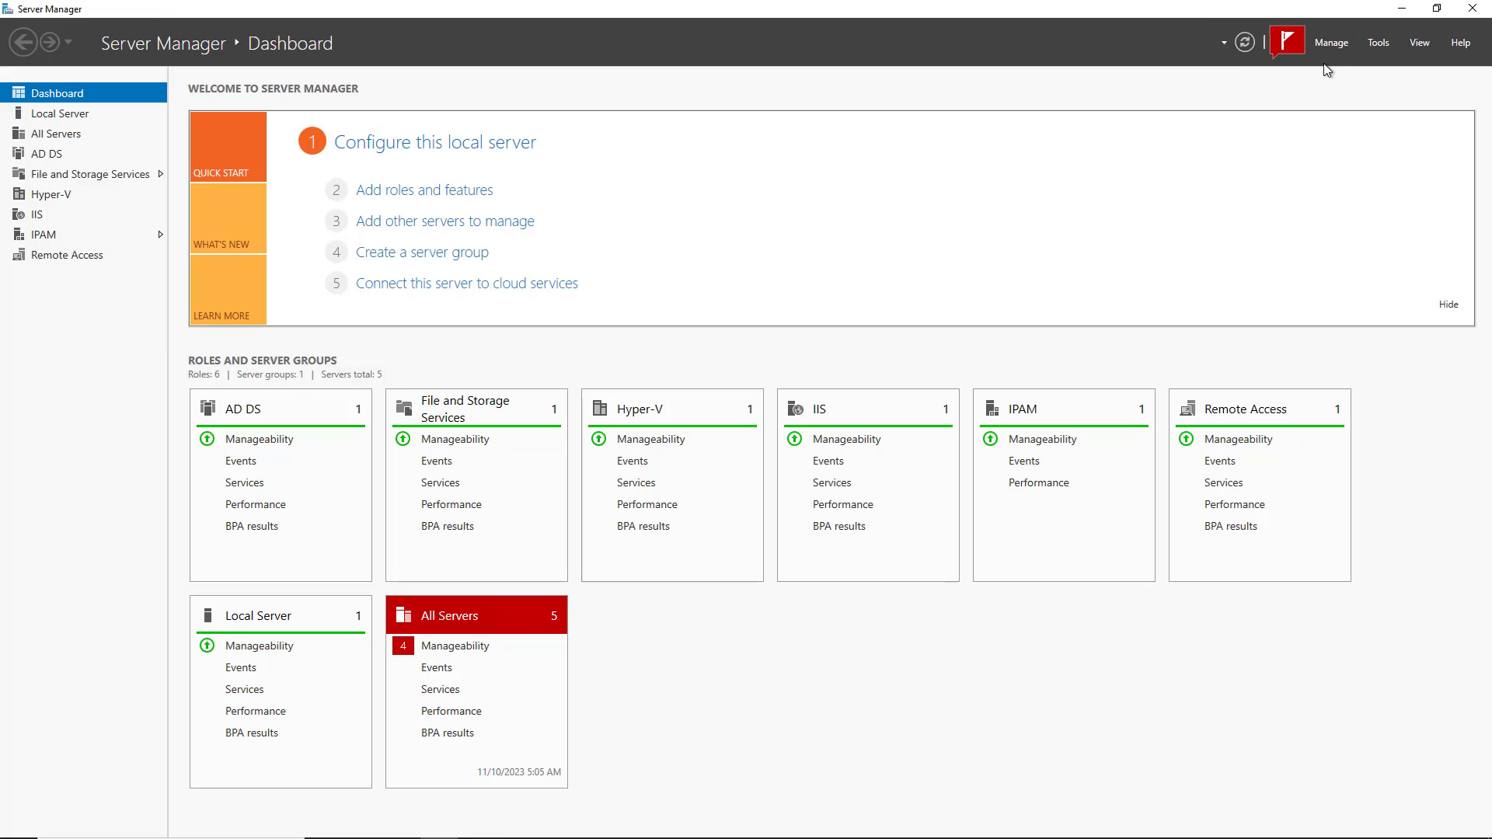
{"action": "left_click", "coordinate": [1378, 44]}
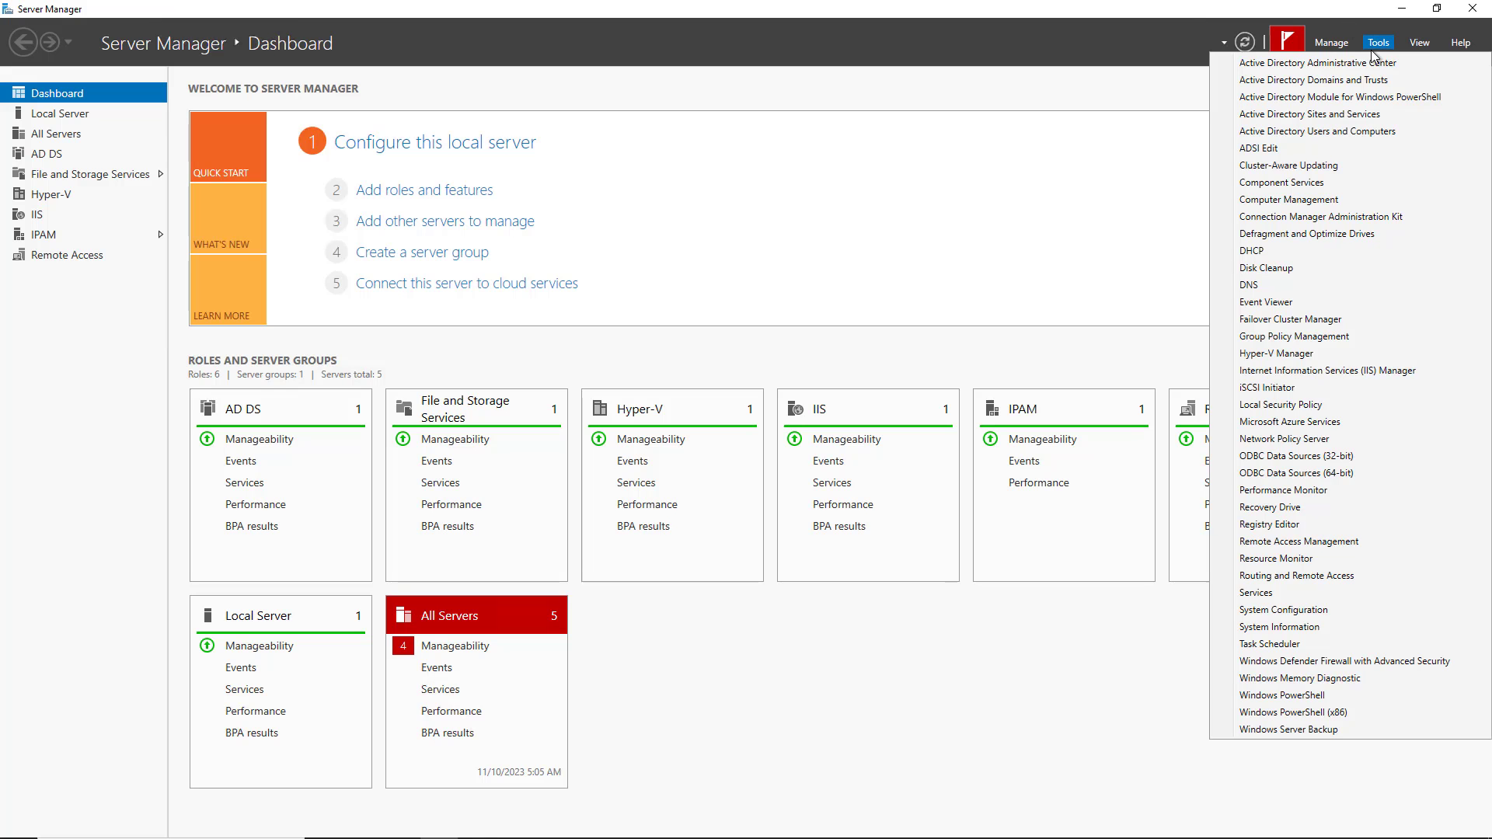
{"action": "left_click", "coordinate": [1321, 344]}
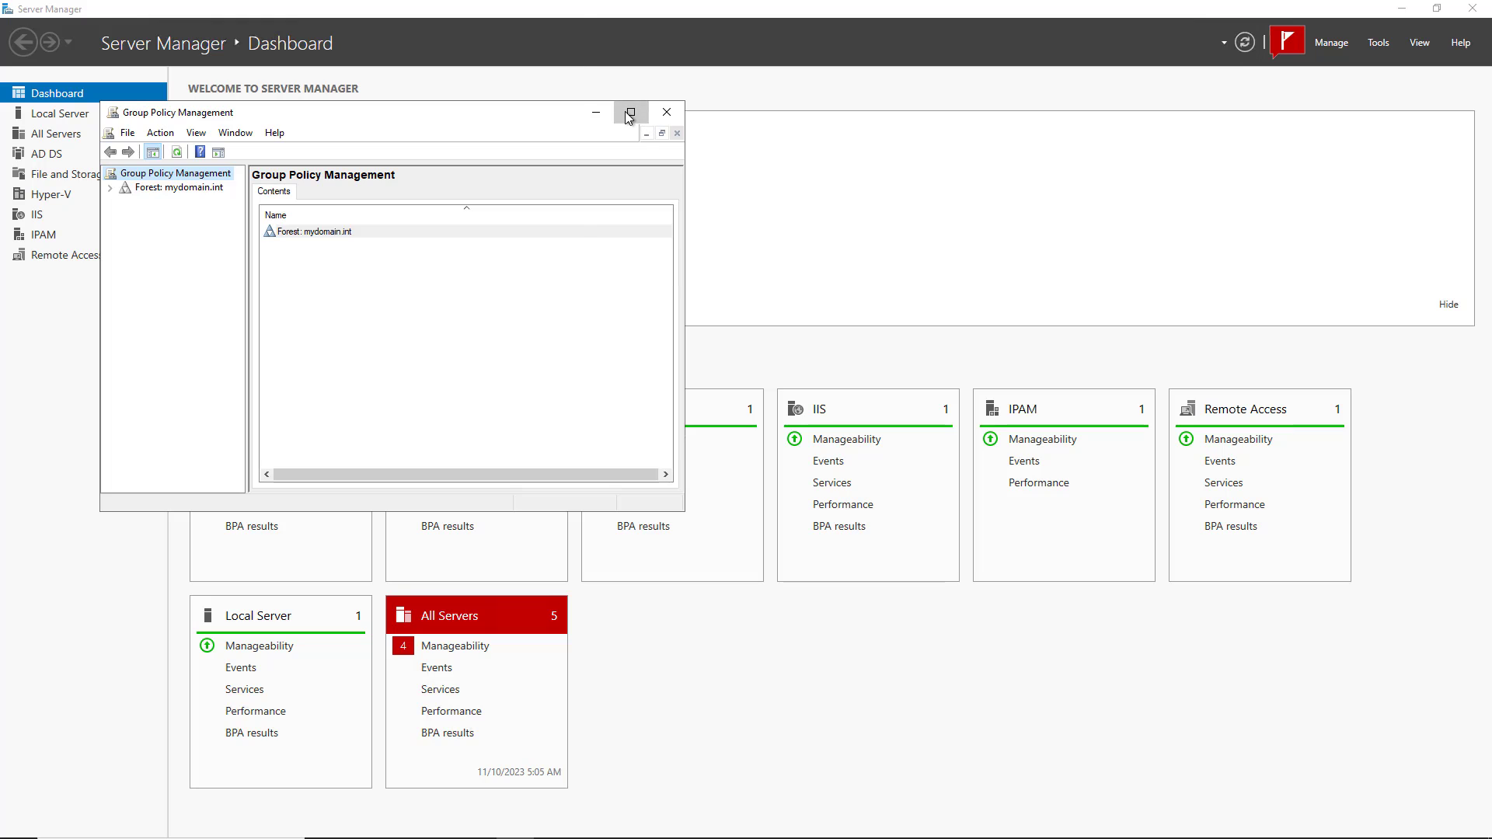
{"action": "left_click", "coordinate": [630, 113]}
{"action": "left_click", "coordinate": [102, 83]}
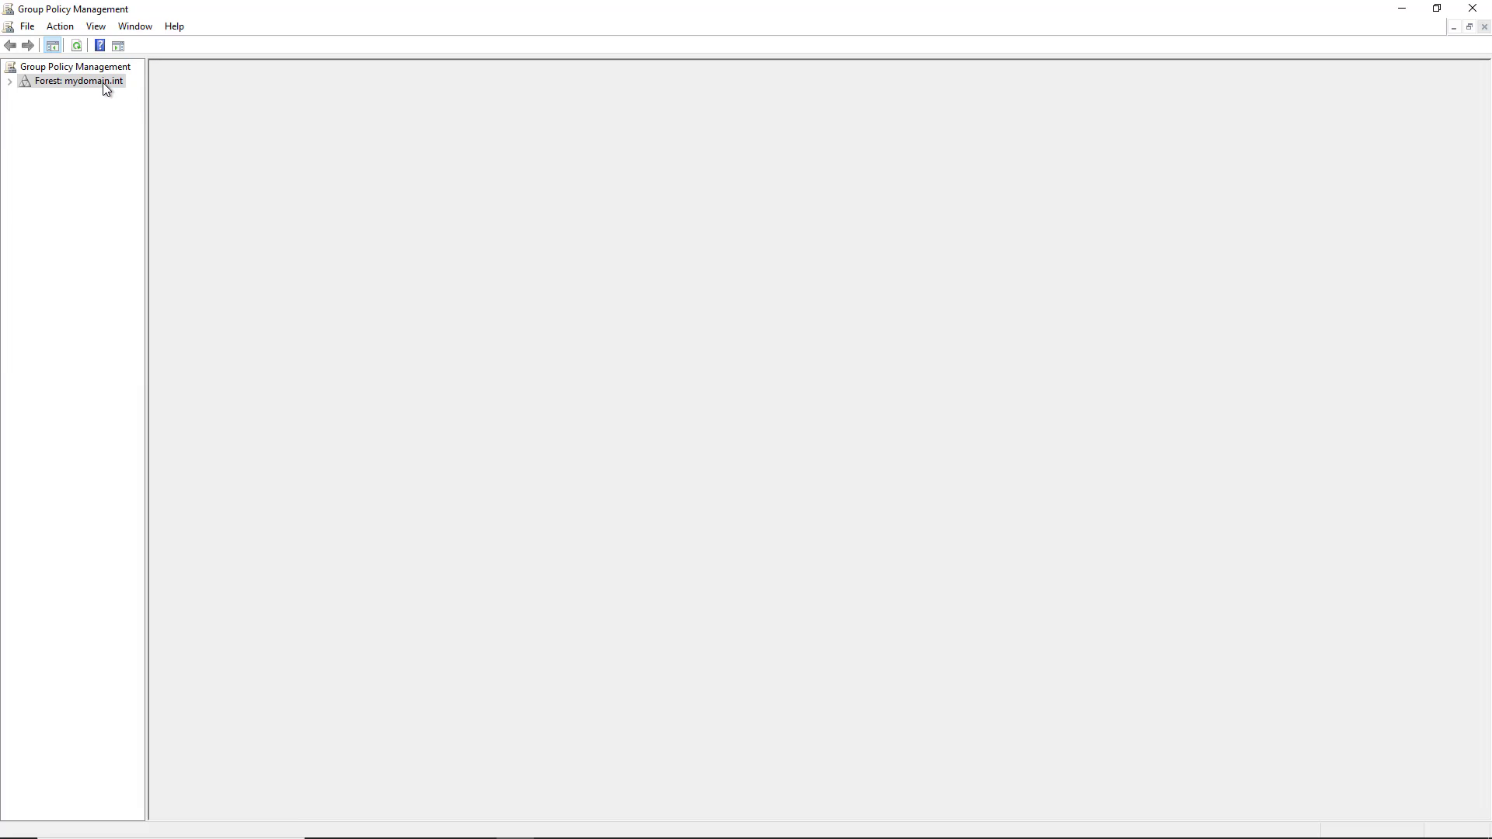
{"action": "left_click", "coordinate": [10, 82]}
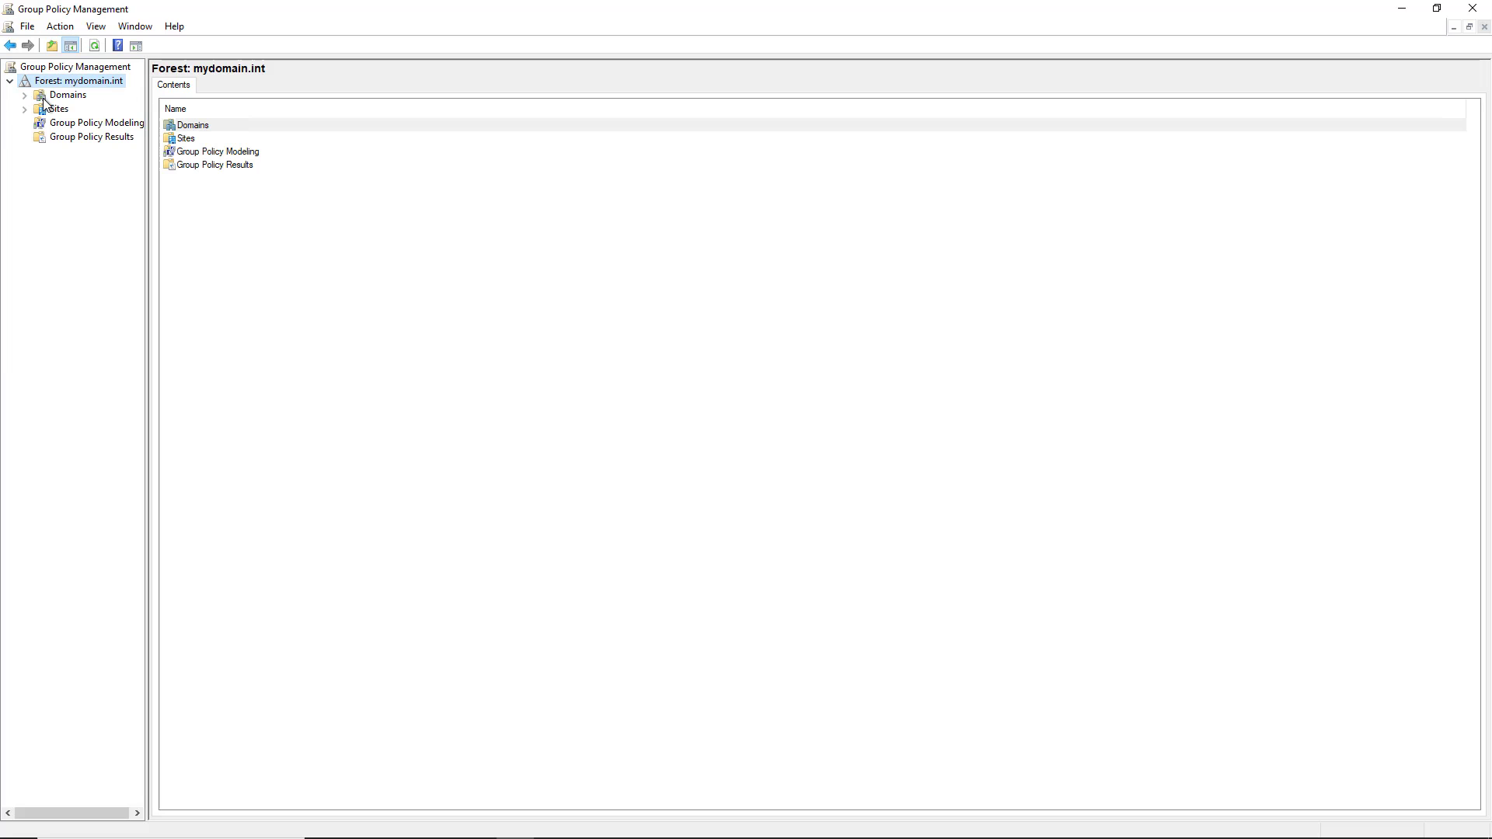
{"action": "left_click", "coordinate": [24, 94]}
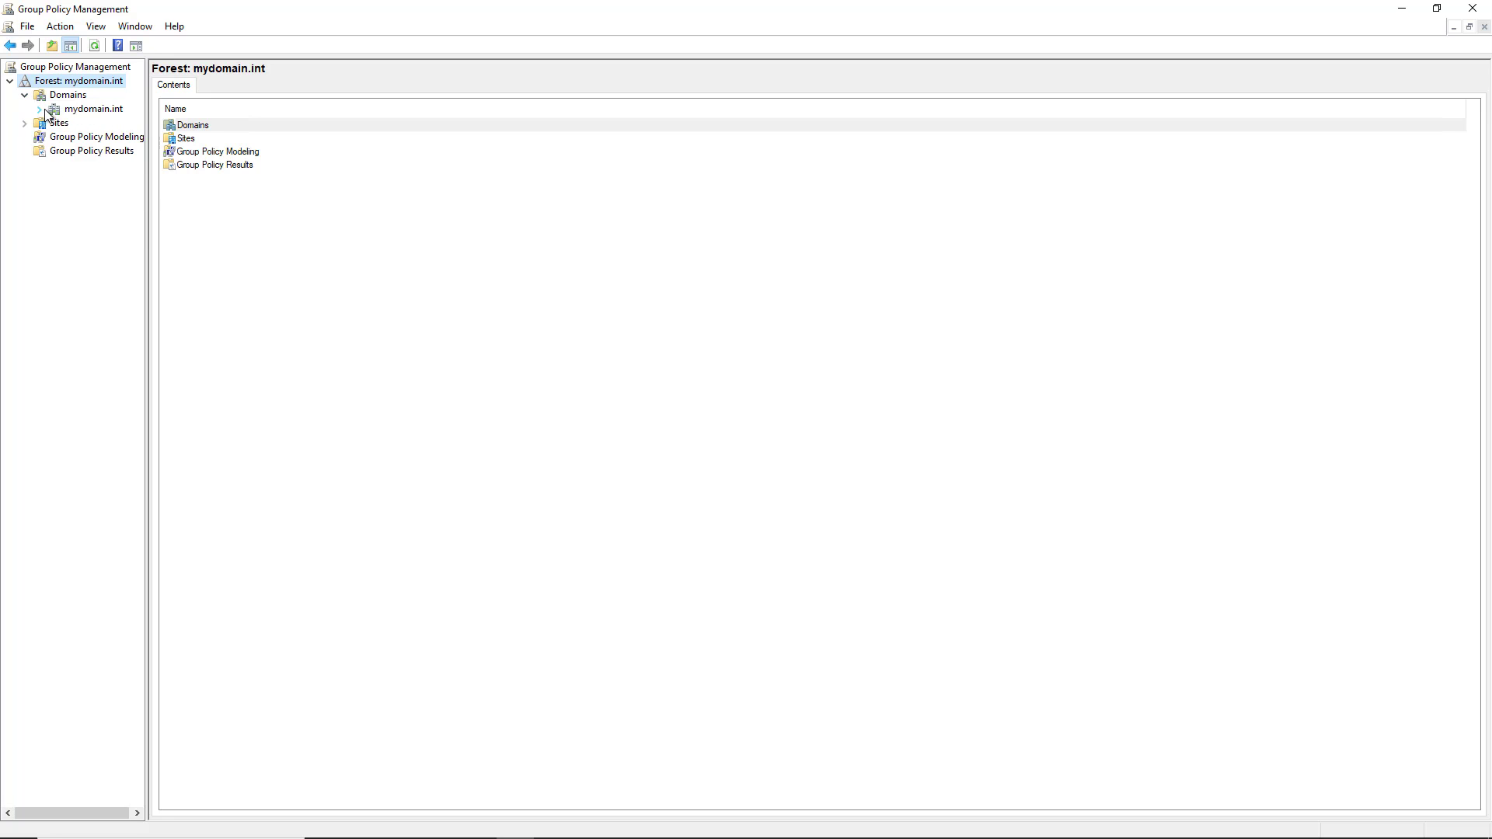
{"action": "left_click", "coordinate": [40, 110]}
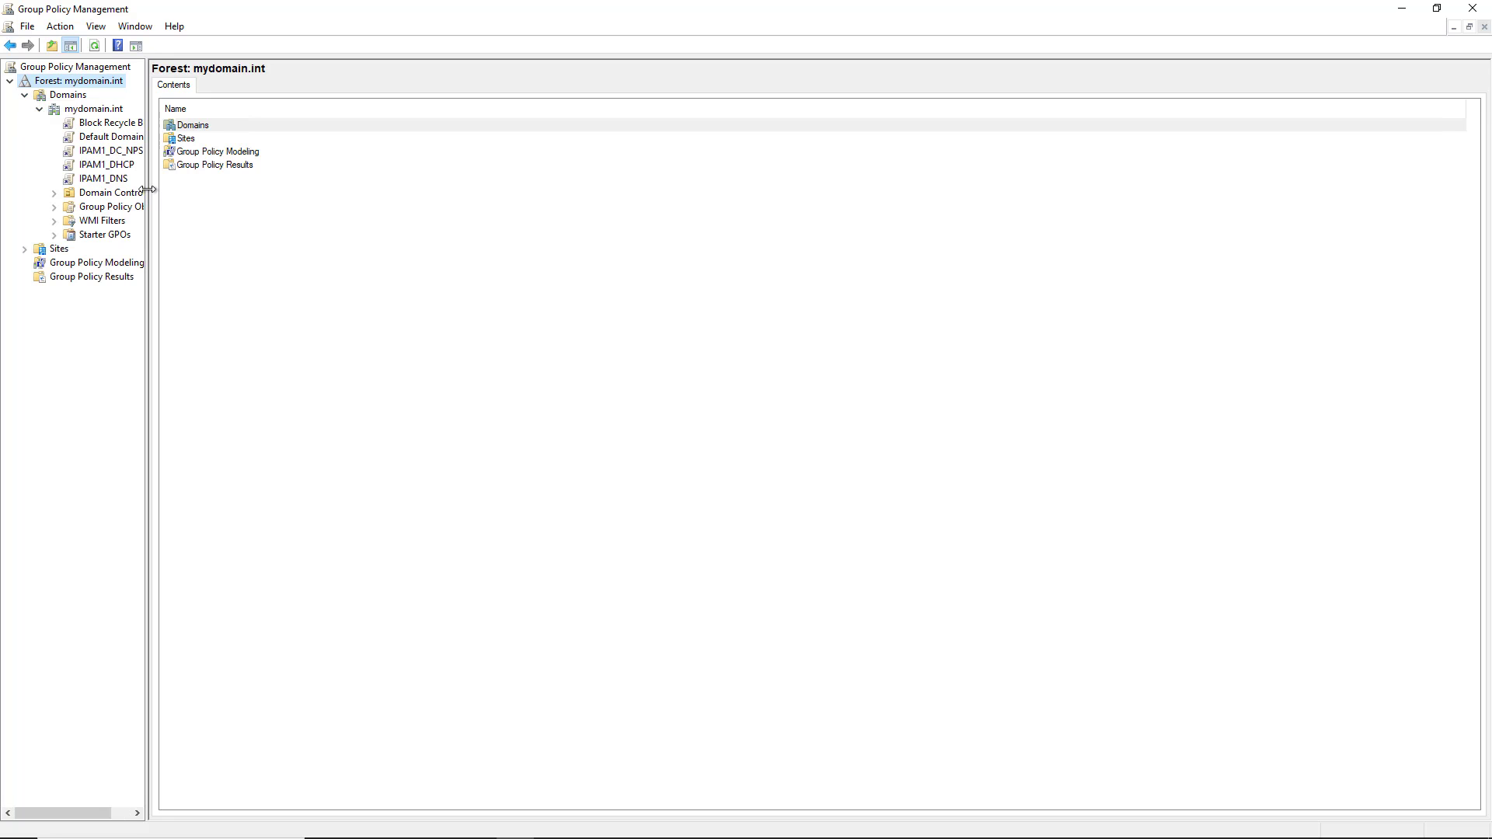
{"action": "left_click_drag", "start_coordinate": [148, 191], "coordinate": [318, 210]}
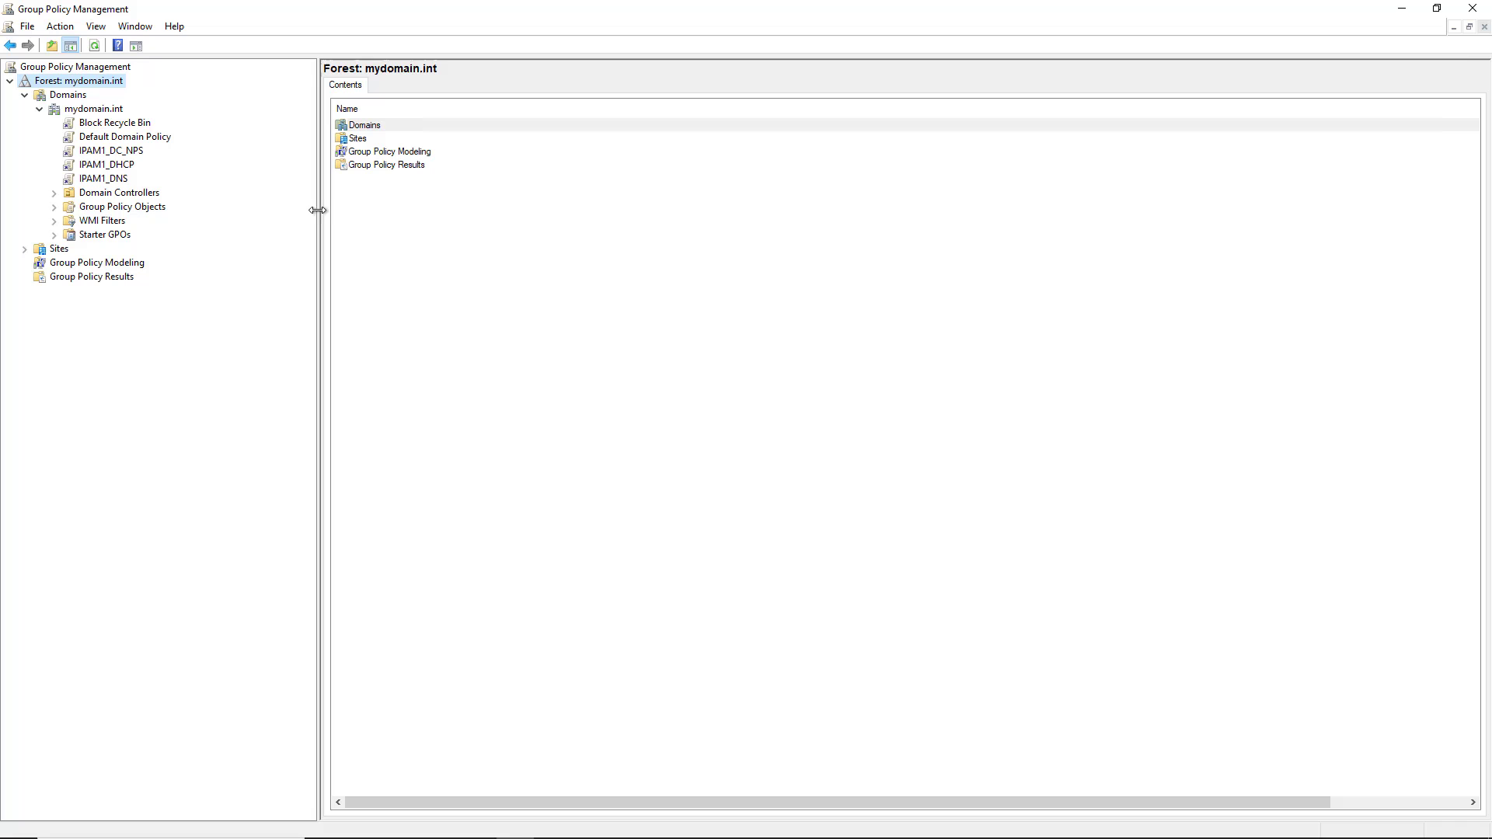
Step: Check the scope links of the IPAM1_DC_NPS, IPAM1_DHCP and IPAM1_DNS policies, then minimize the window
{"action": "left_click", "coordinate": [112, 150]}
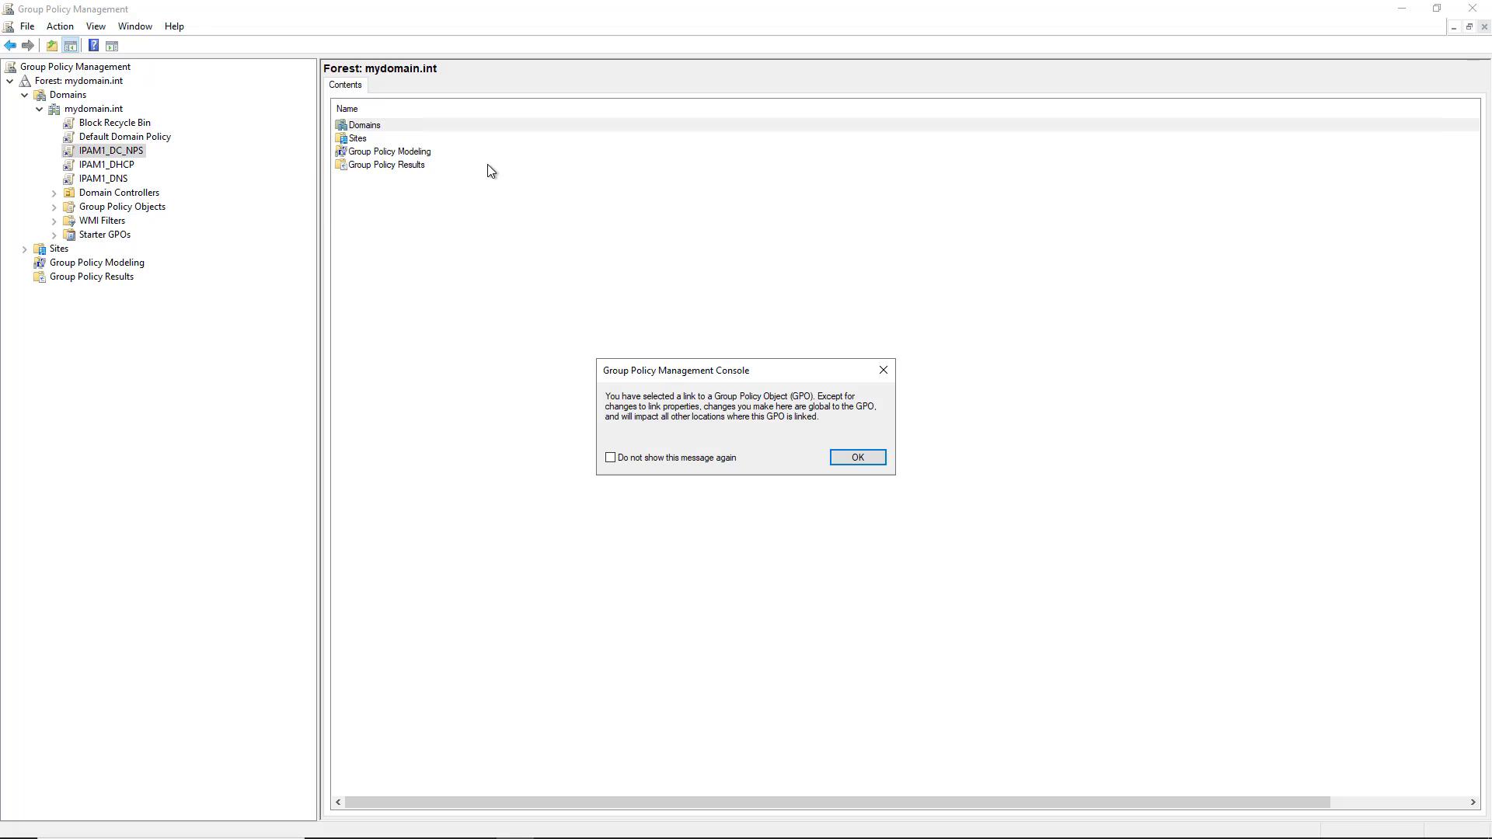
{"action": "left_click", "coordinate": [682, 460]}
{"action": "left_click", "coordinate": [851, 459]}
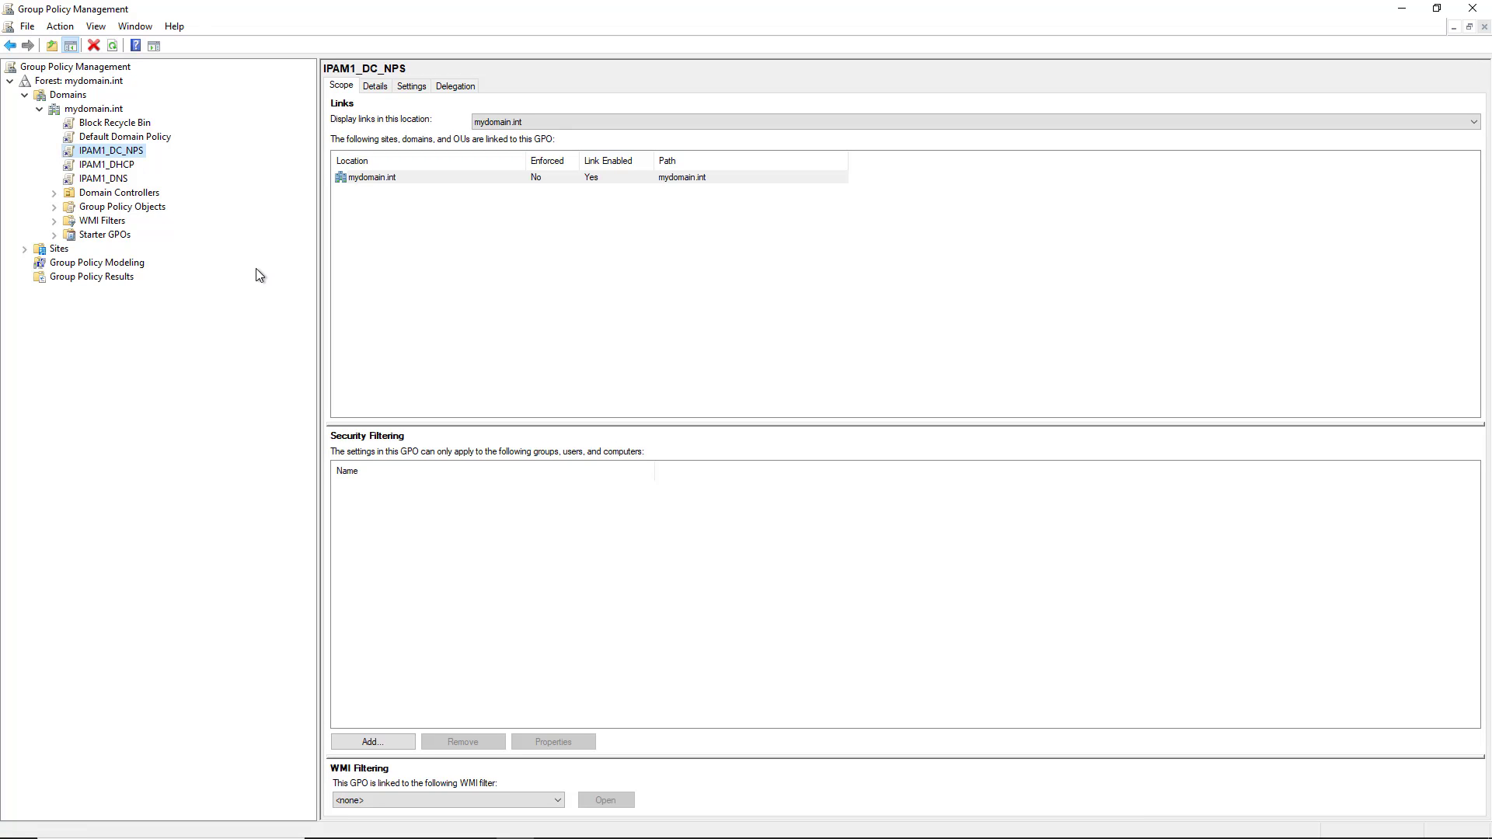
{"action": "left_click", "coordinate": [122, 168]}
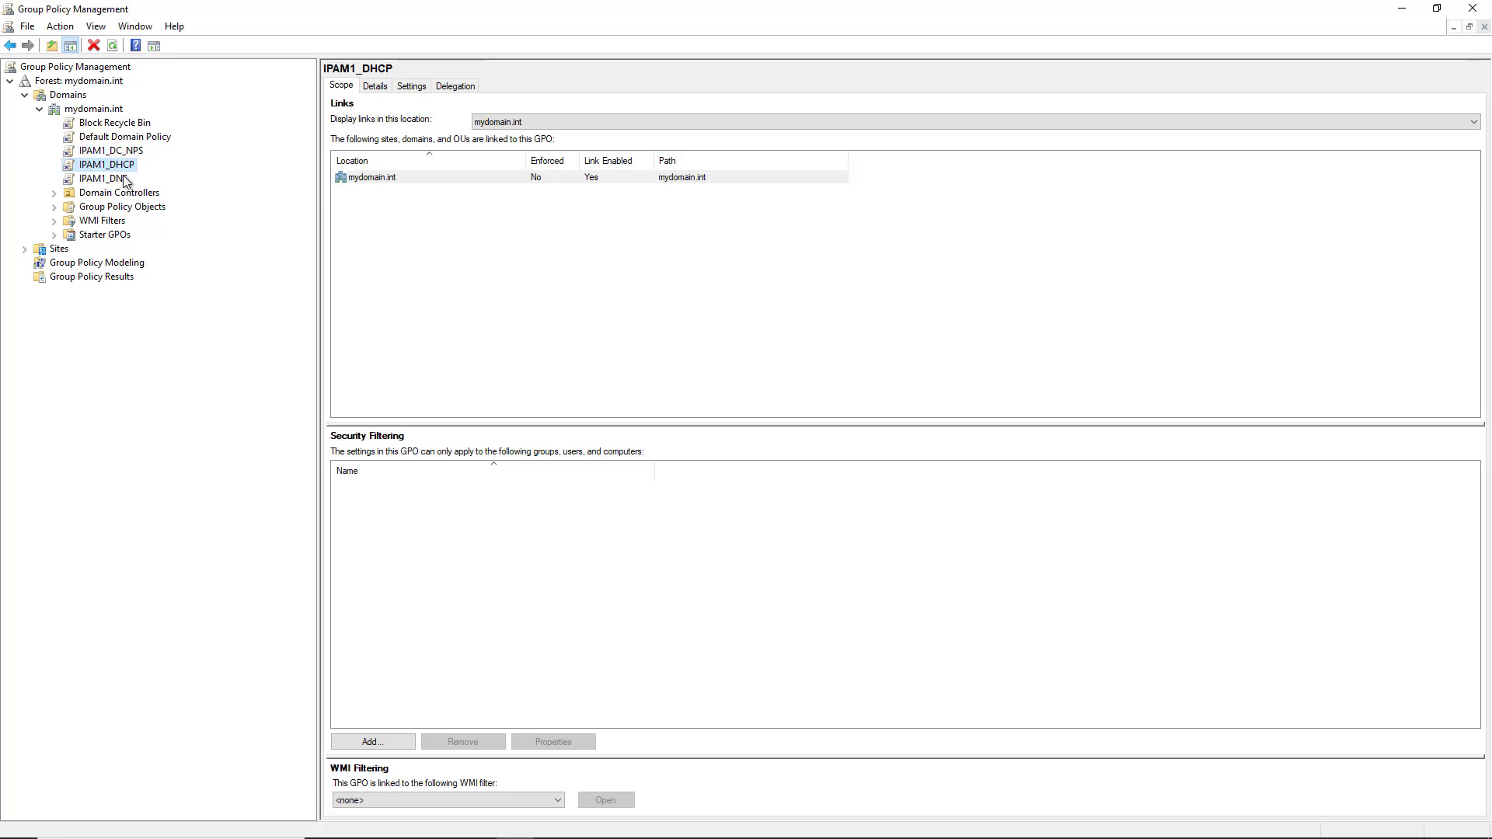
{"action": "left_click", "coordinate": [123, 179]}
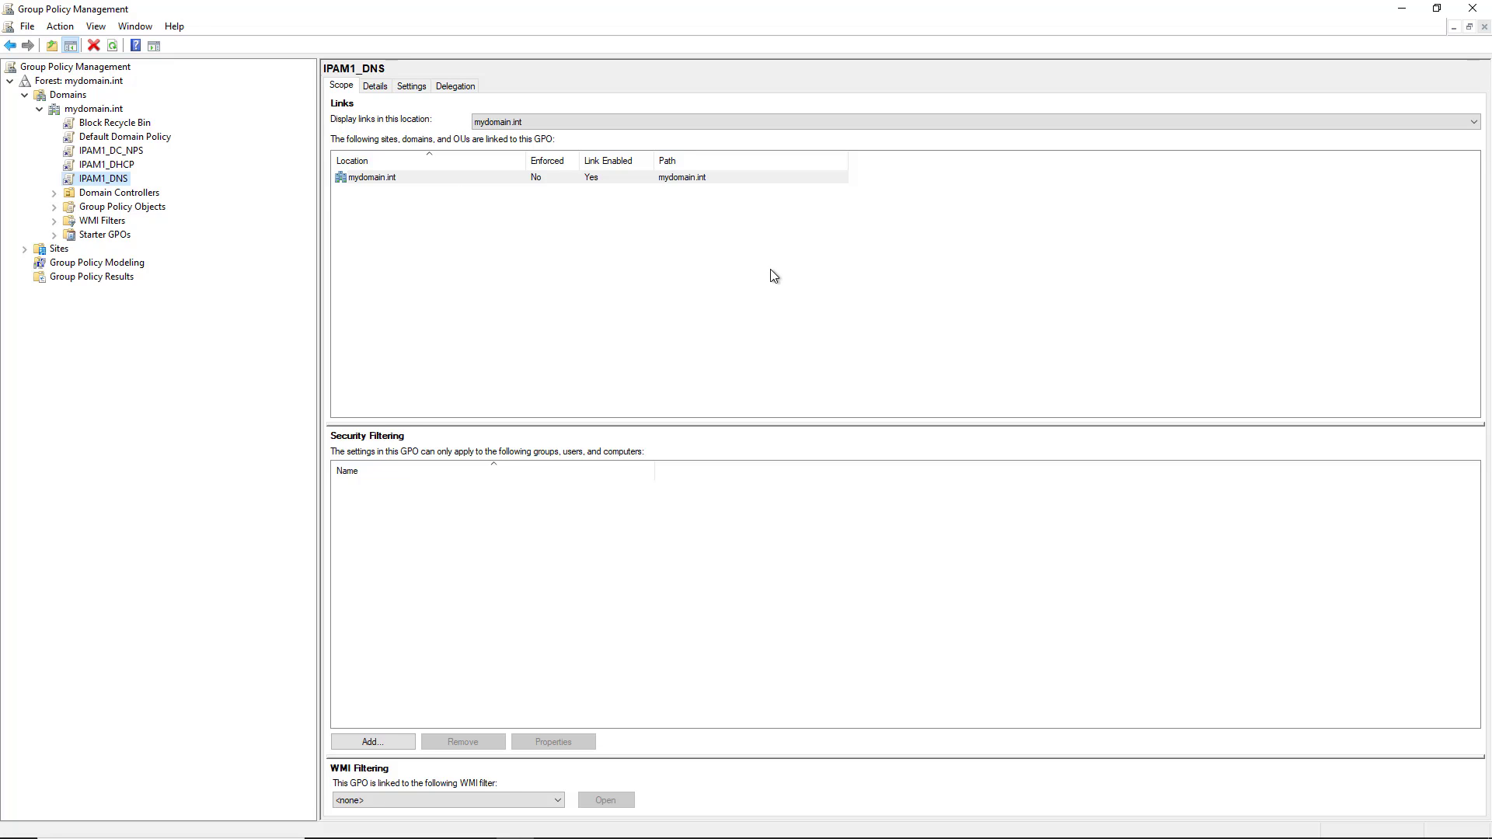
{"action": "left_click", "coordinate": [1405, 13]}
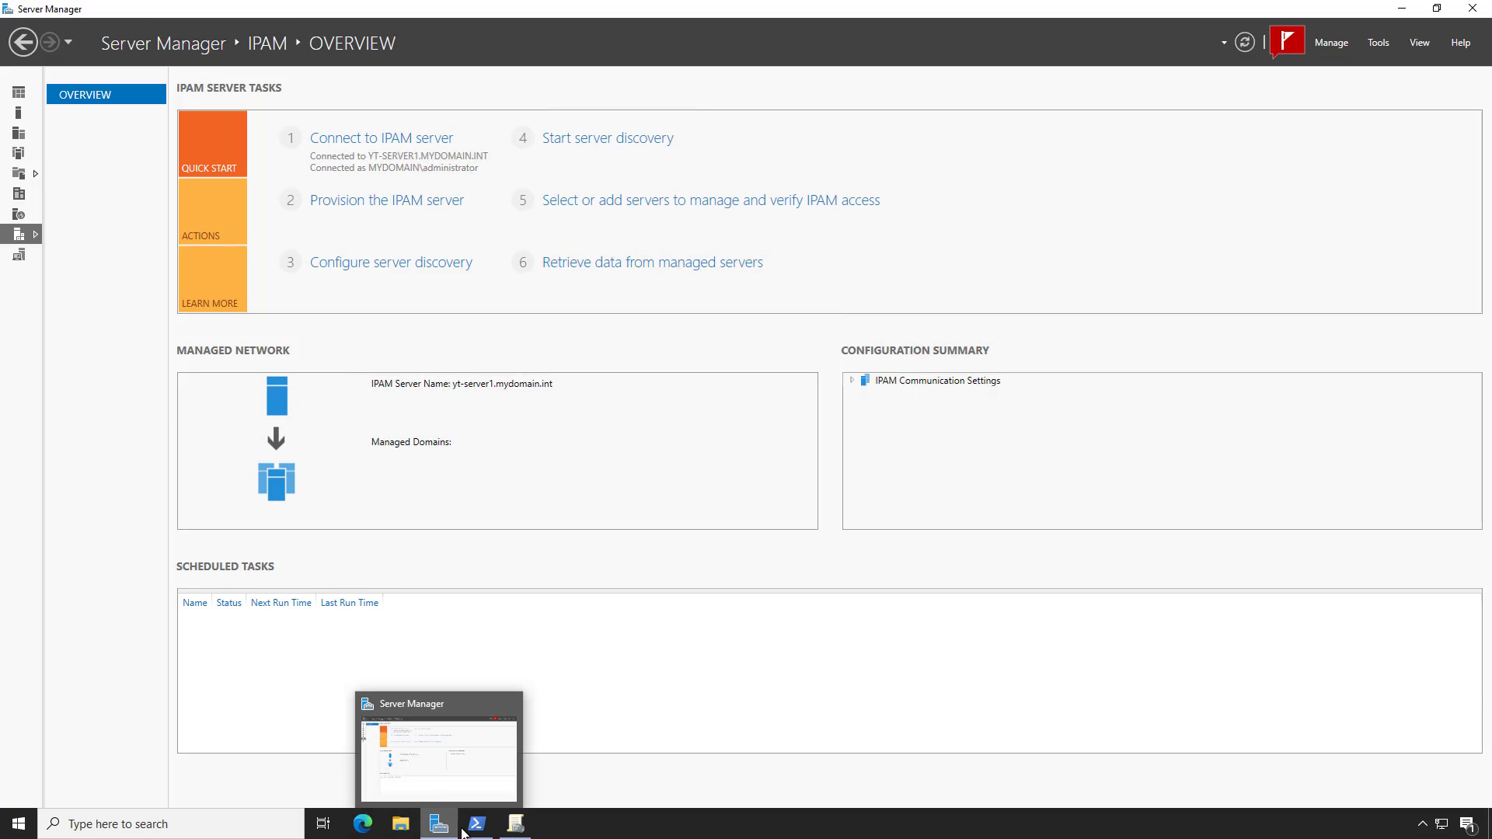
Step: Clear the PowerShell console and run gpupdate /force
{"action": "left_click", "coordinate": [477, 825]}
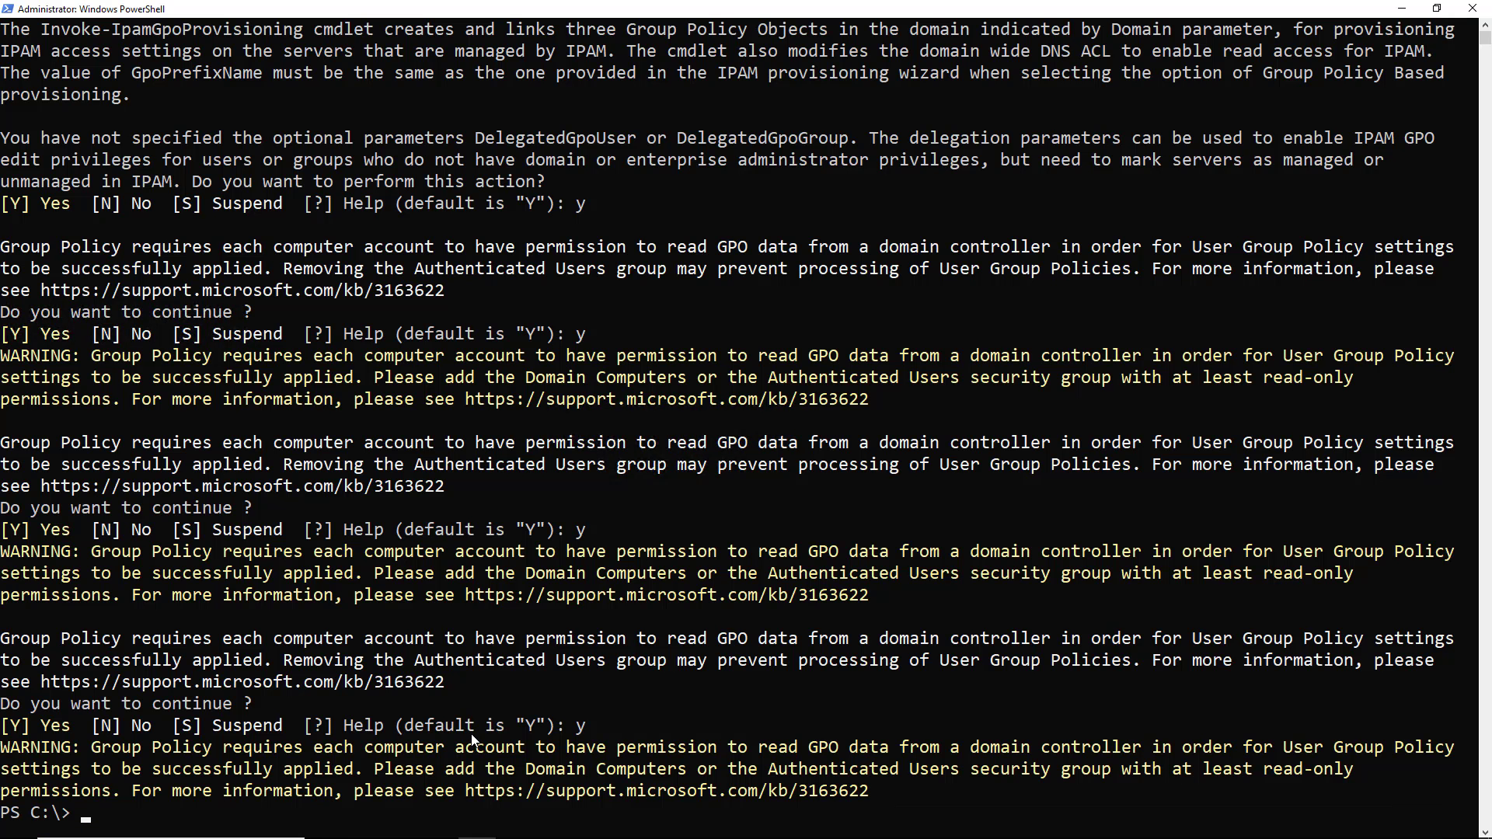
{"action": "type", "text": "cls"}
{"action": "key", "text": "Return"}
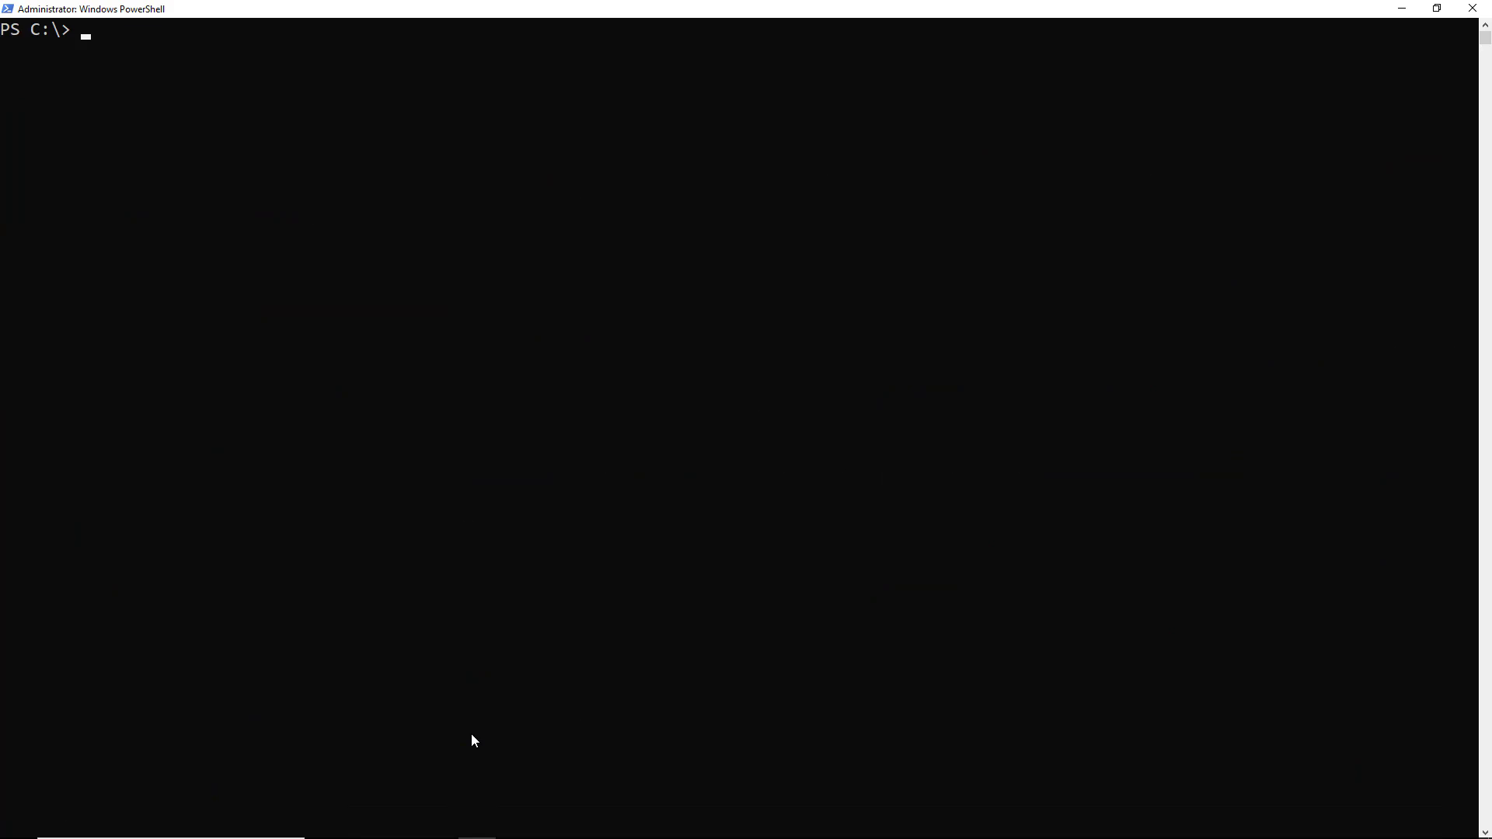
{"action": "type", "text": "gpupdate /for"}
{"action": "type", "text": "ce"}
{"action": "key", "text": "Return"}
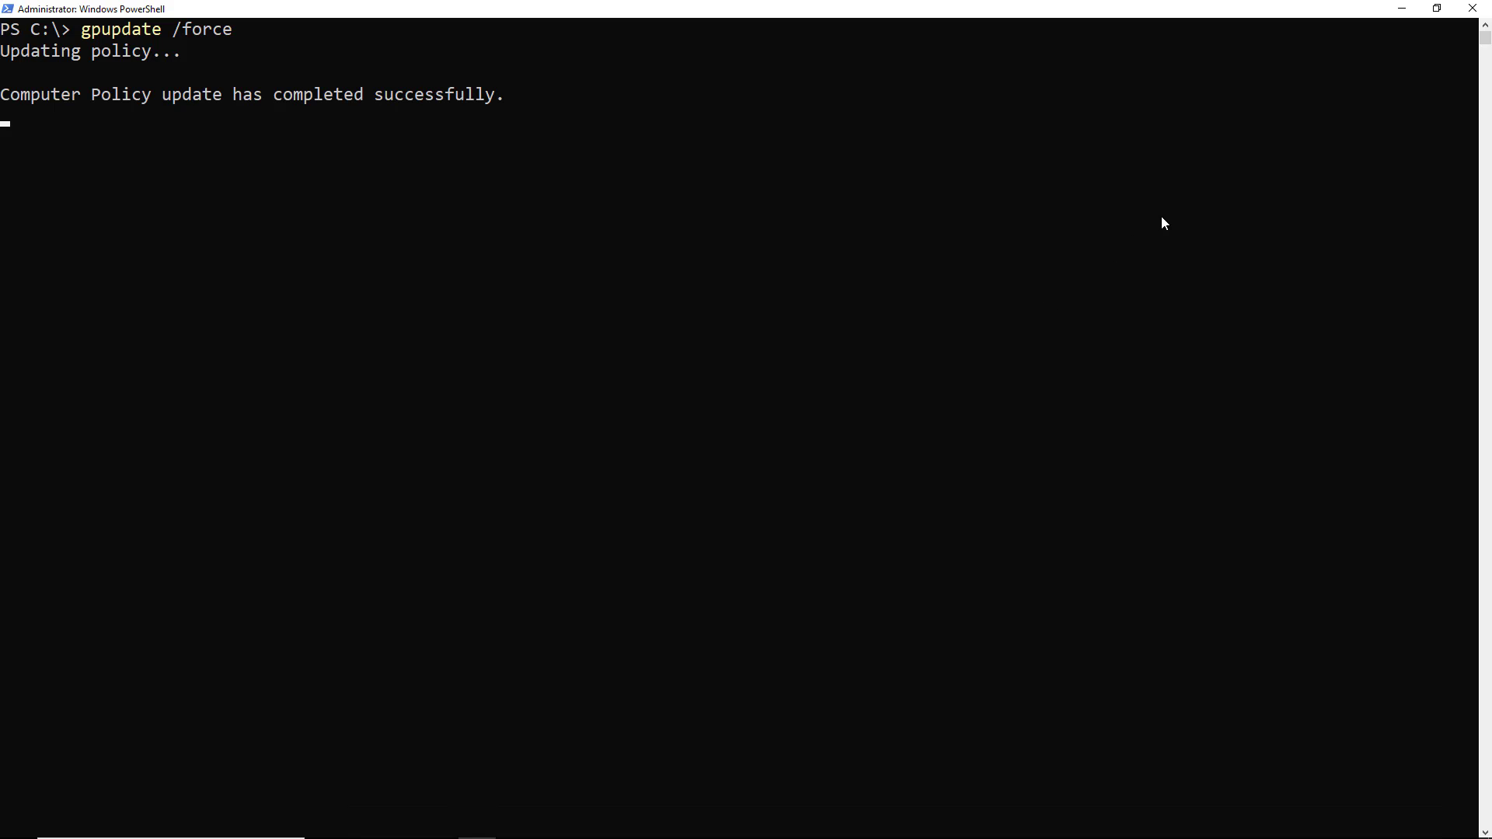
Step: Start the Provision IPAM wizard maximized and keep the Windows Internal Database
{"action": "left_click", "coordinate": [1403, 9]}
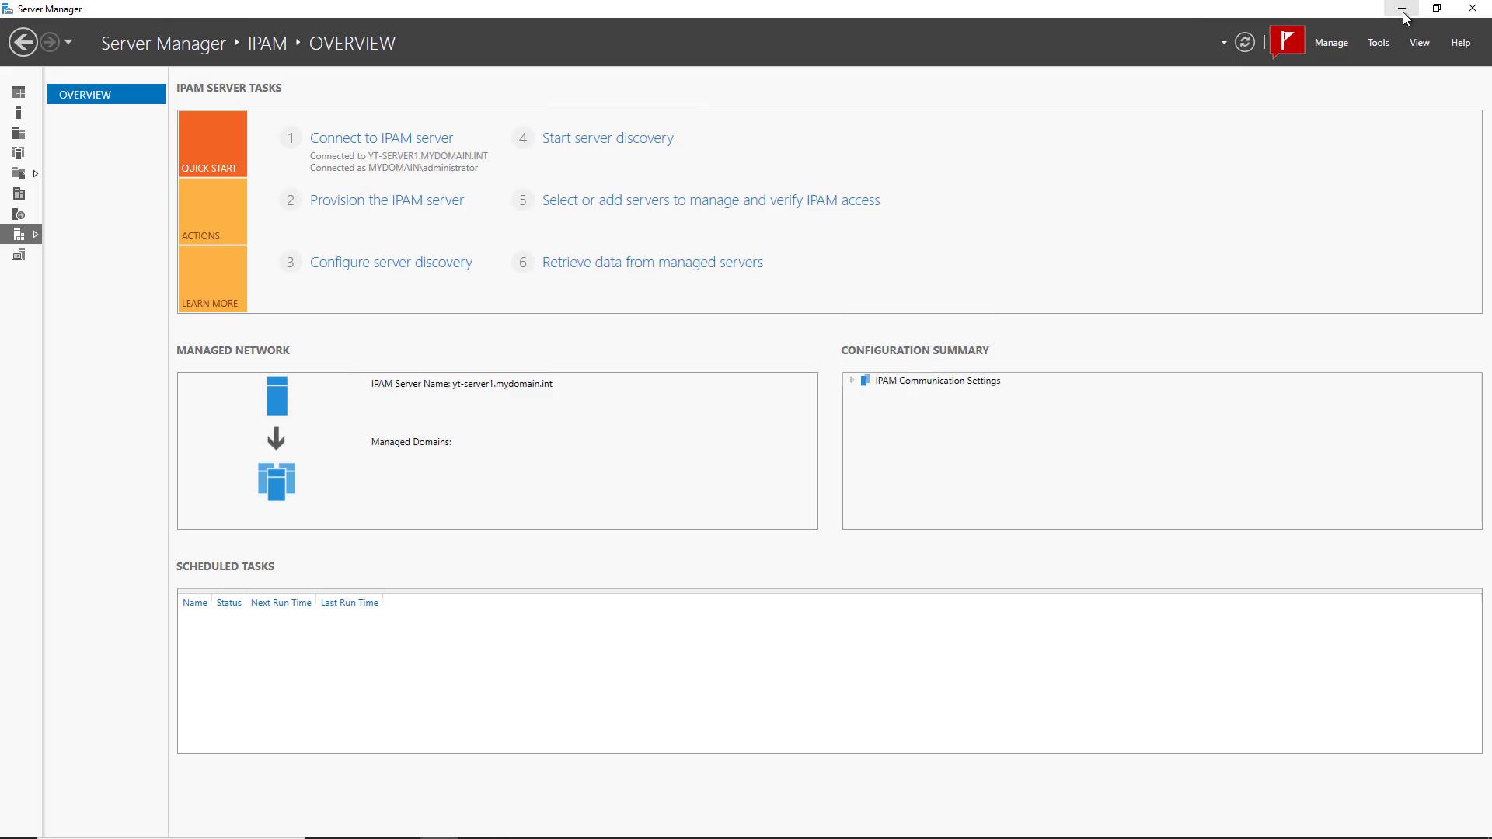
{"action": "left_click", "coordinate": [408, 203]}
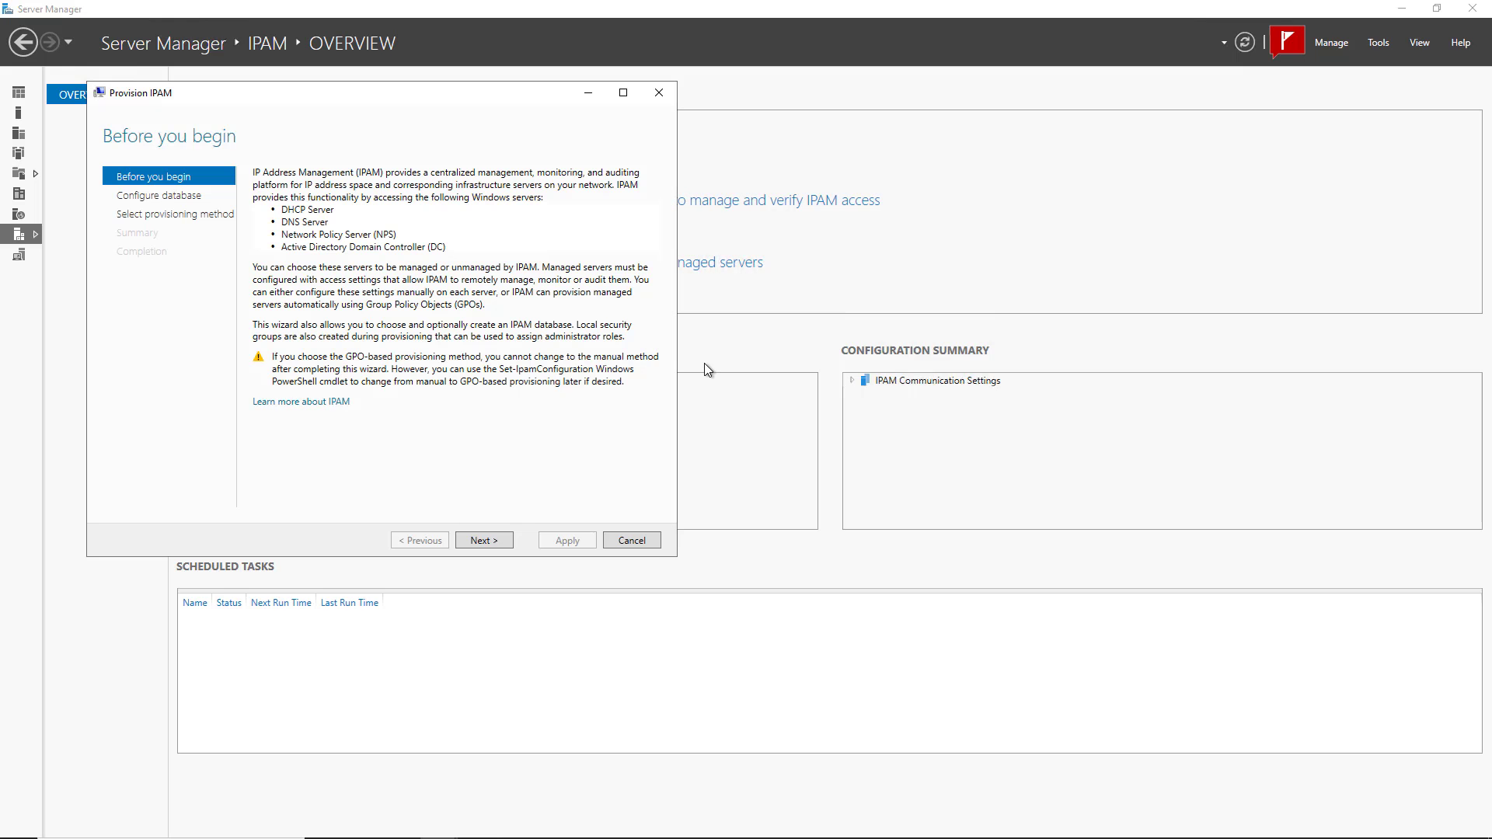
{"action": "left_click", "coordinate": [624, 93]}
{"action": "left_click", "coordinate": [1299, 823]}
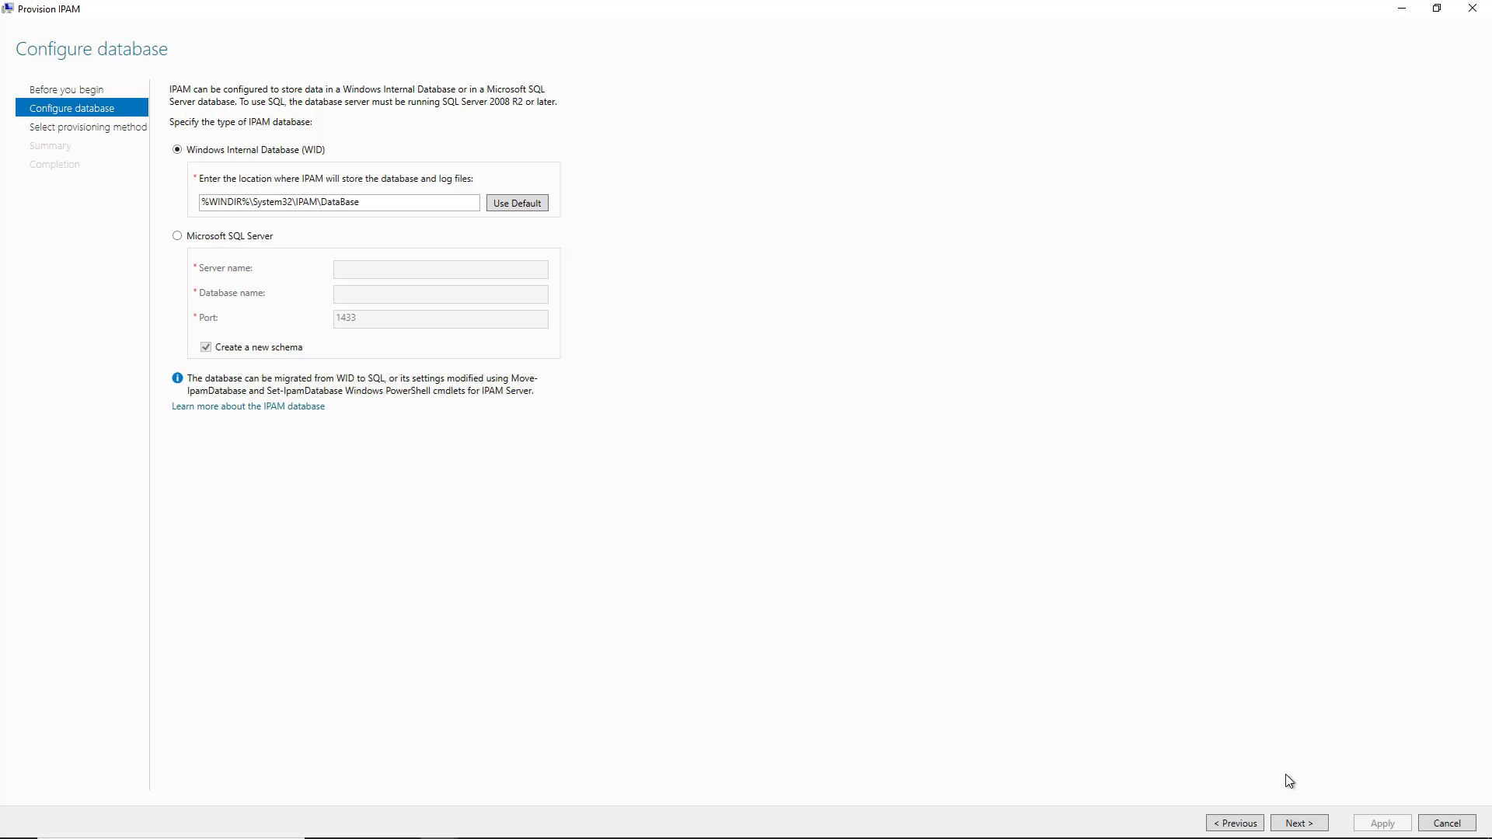
{"action": "left_click", "coordinate": [1298, 825]}
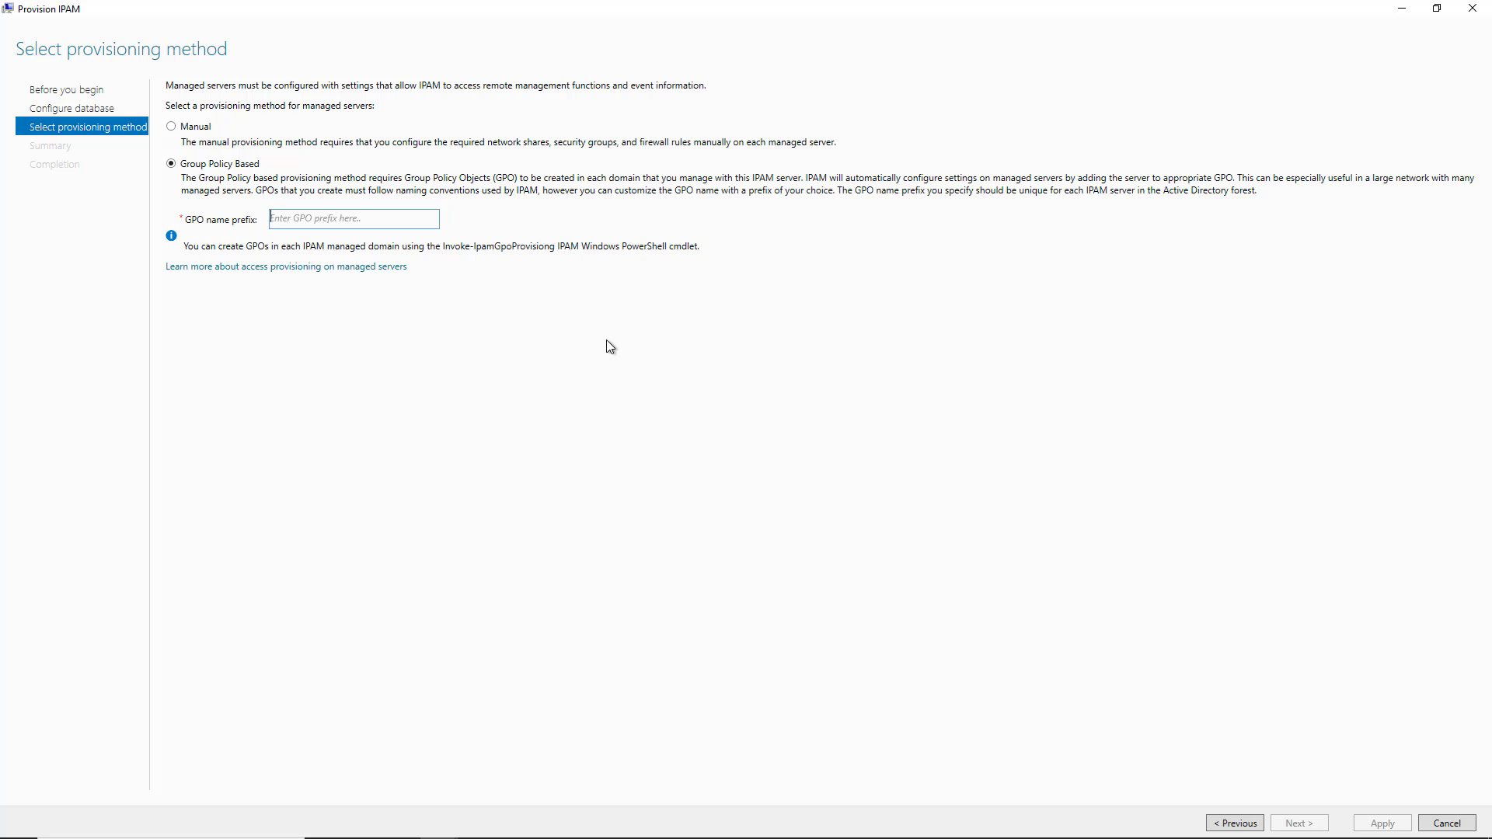
Step: Use Group Policy based provisioning with GPO prefix IPAM, apply, and close the wizard
{"action": "left_click", "coordinate": [420, 221]}
{"action": "type", "text": "IPAM1"}
{"action": "left_click", "coordinate": [1299, 822]}
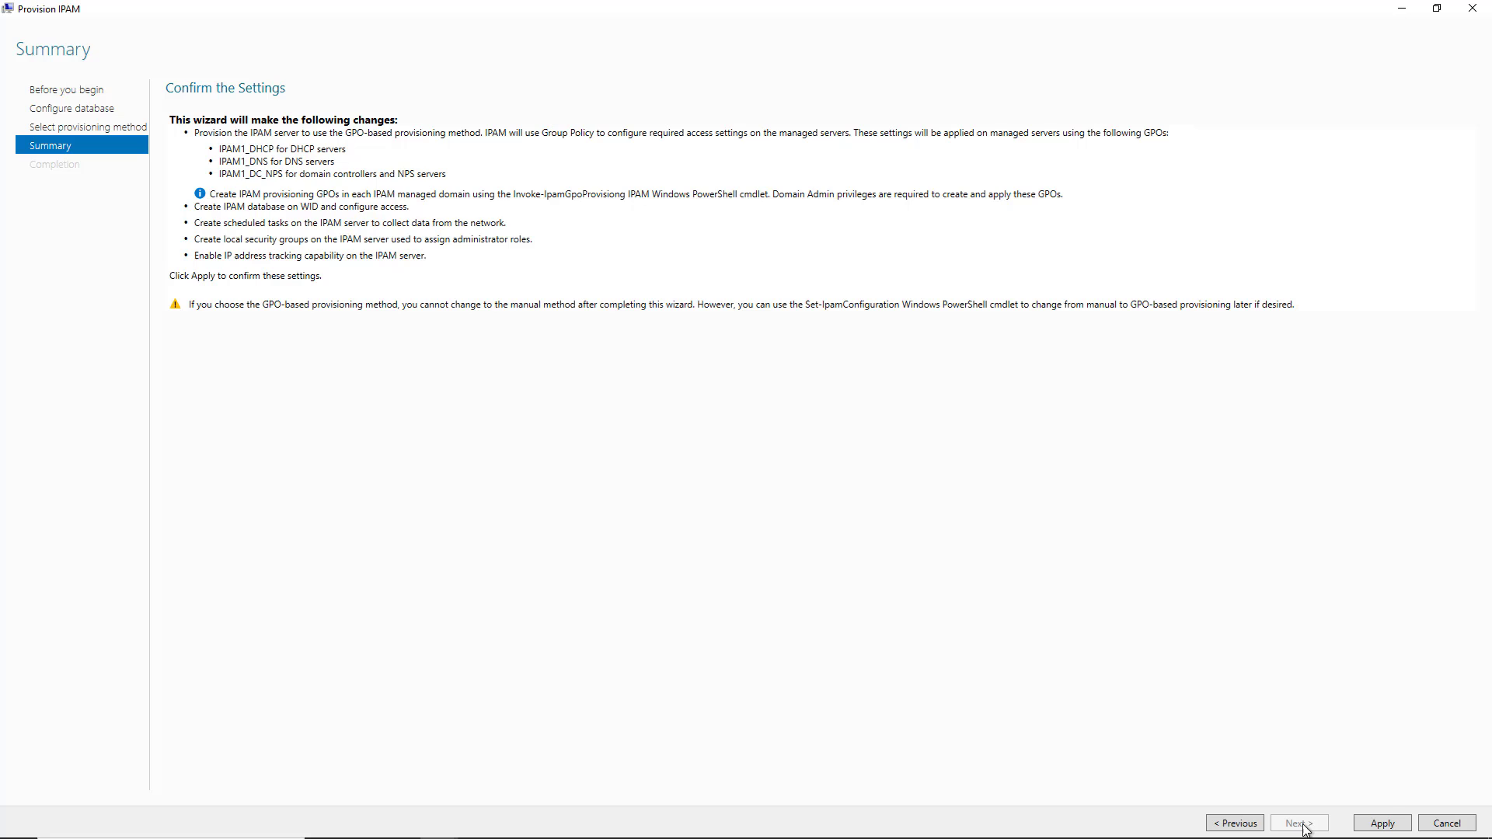
{"action": "left_click", "coordinate": [1373, 827]}
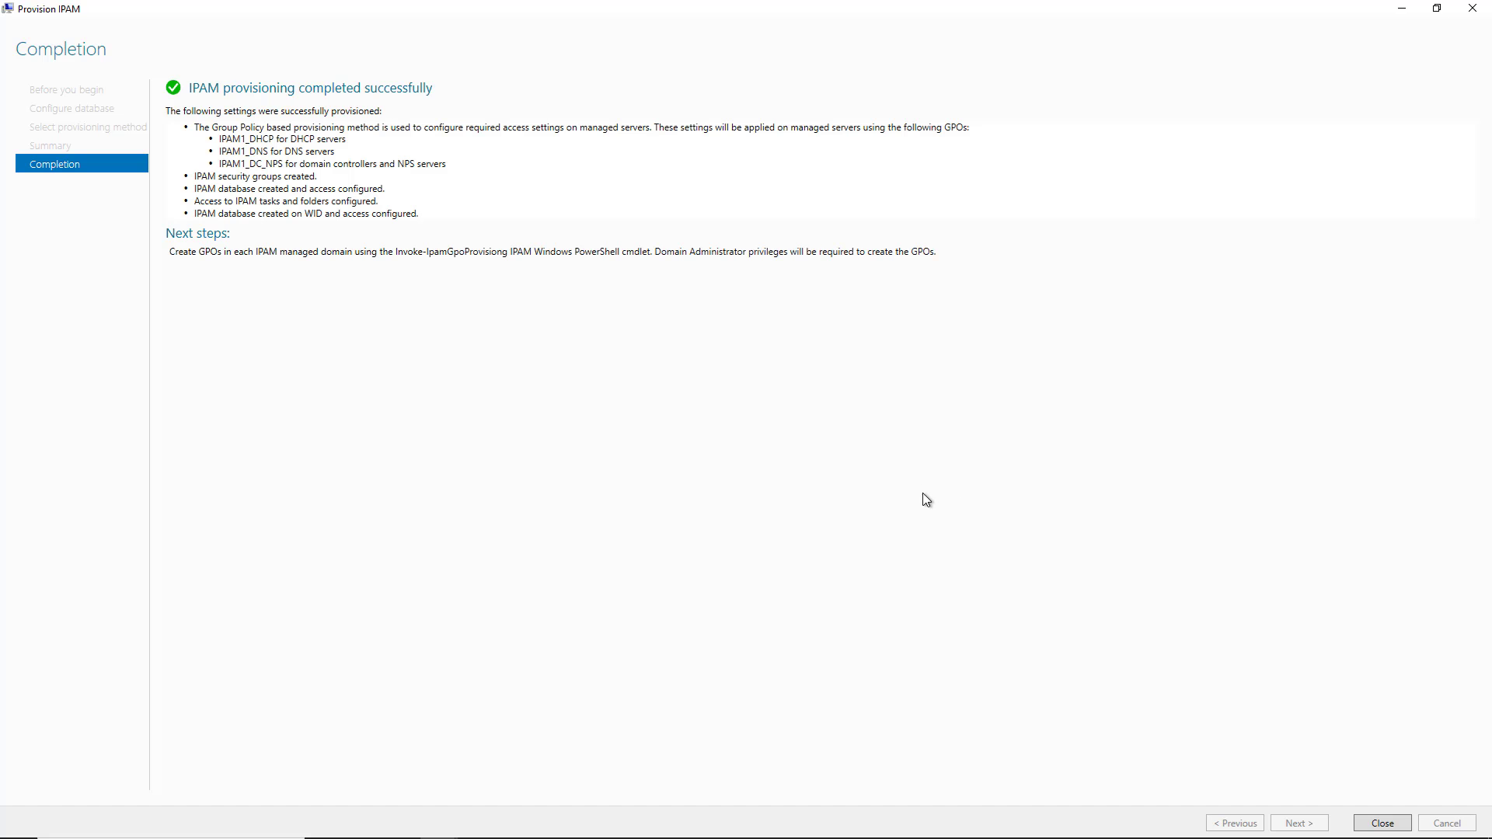
{"action": "left_click", "coordinate": [1377, 823]}
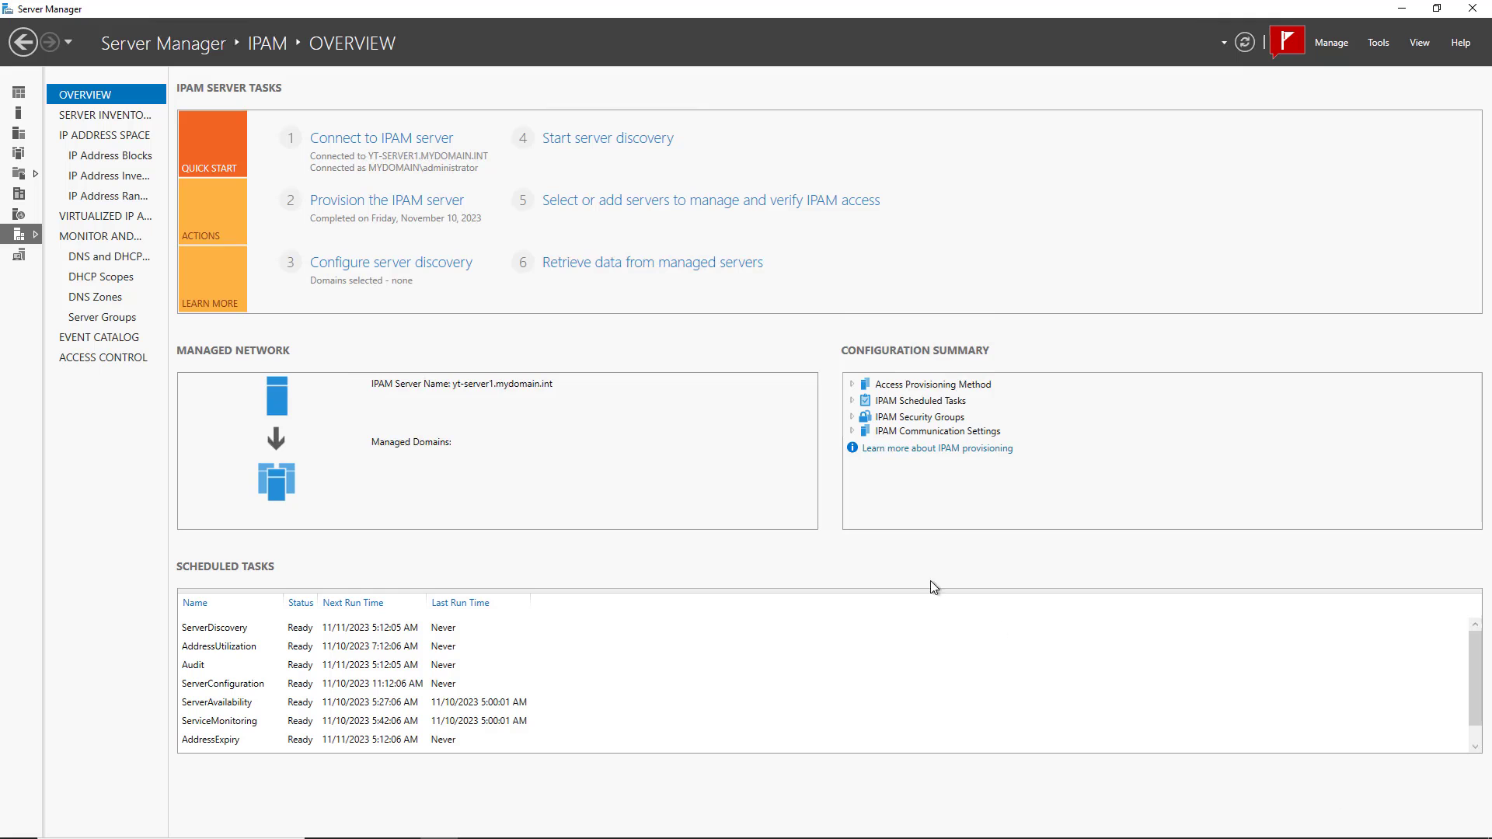
Step: Fetch forests and add mydomain.int to server discovery with DC, DHCP and DNS roles
{"action": "left_click", "coordinate": [428, 264]}
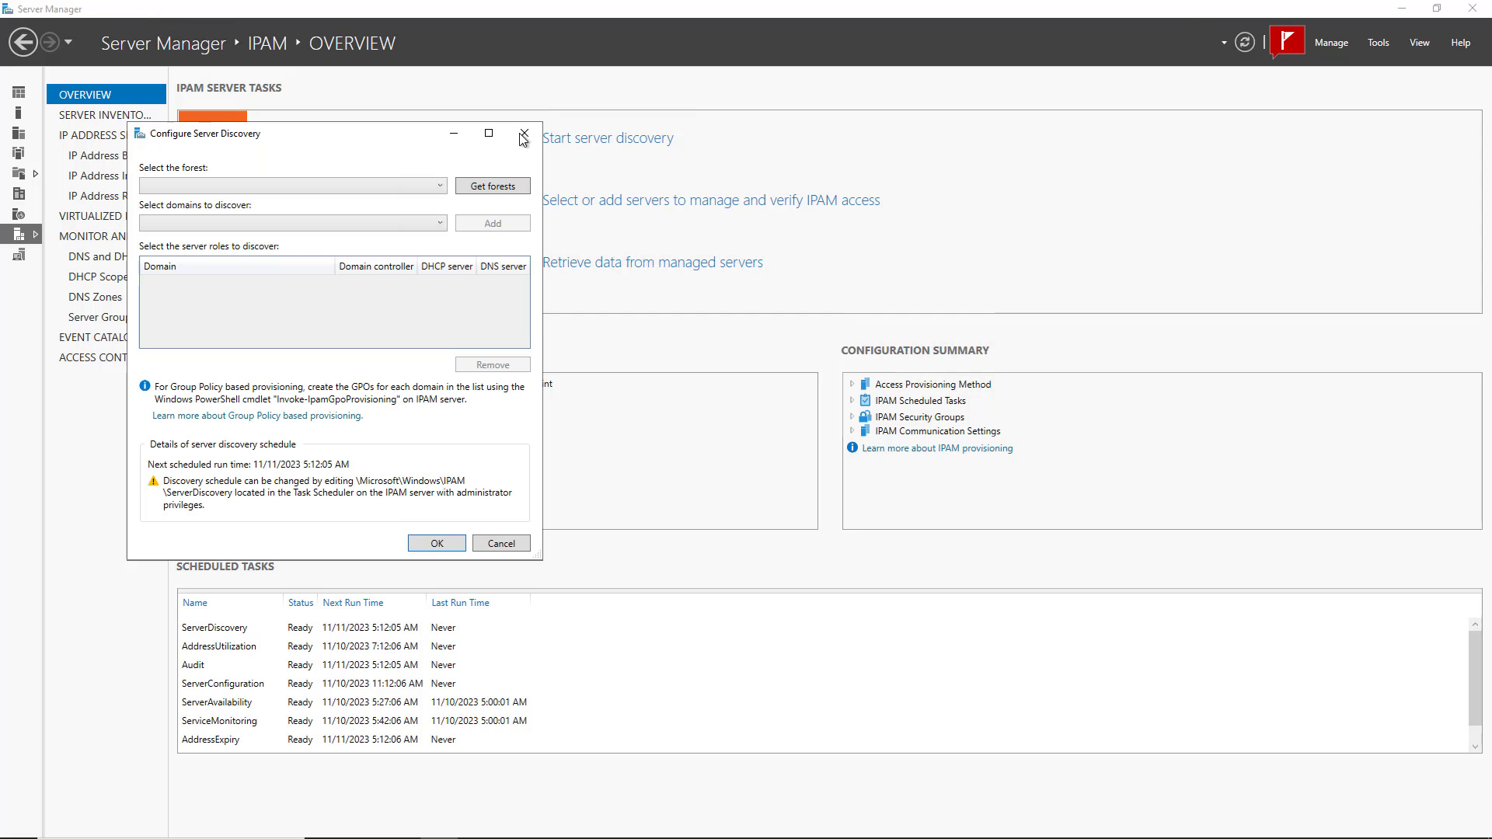
{"action": "left_click", "coordinate": [489, 133]}
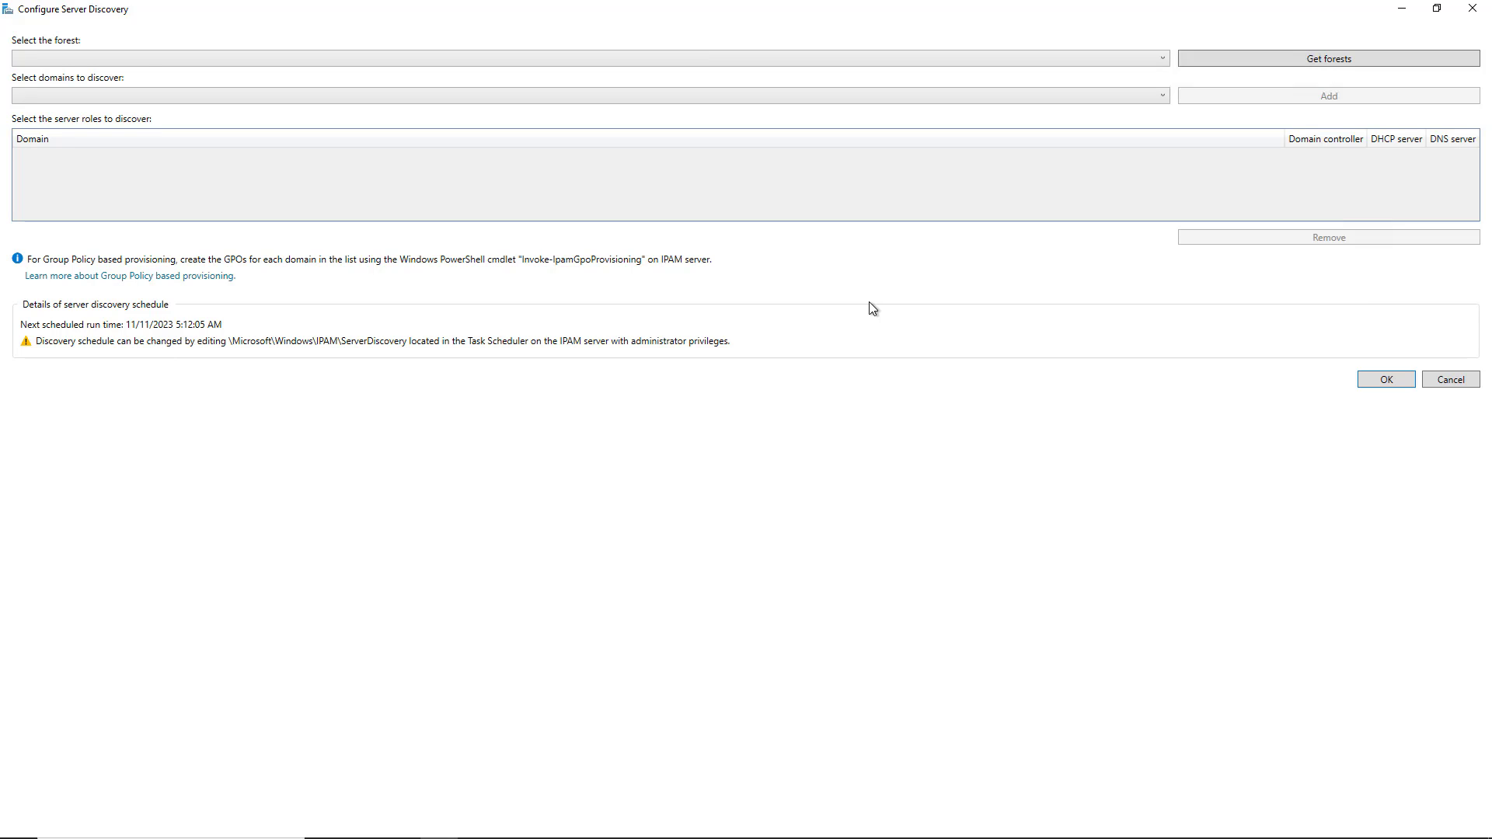
{"action": "left_click", "coordinate": [1232, 59]}
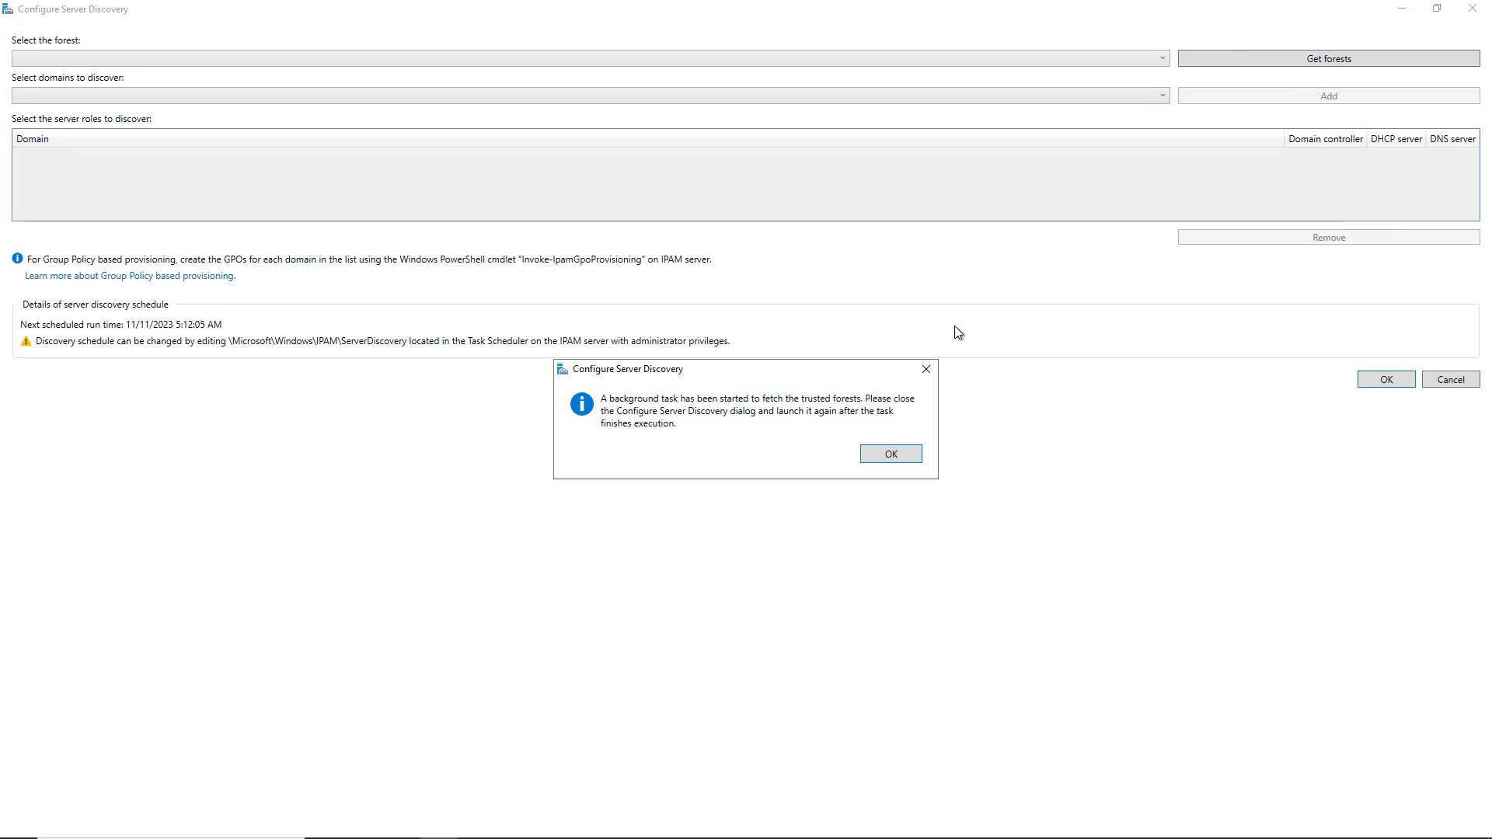
{"action": "left_click", "coordinate": [892, 456]}
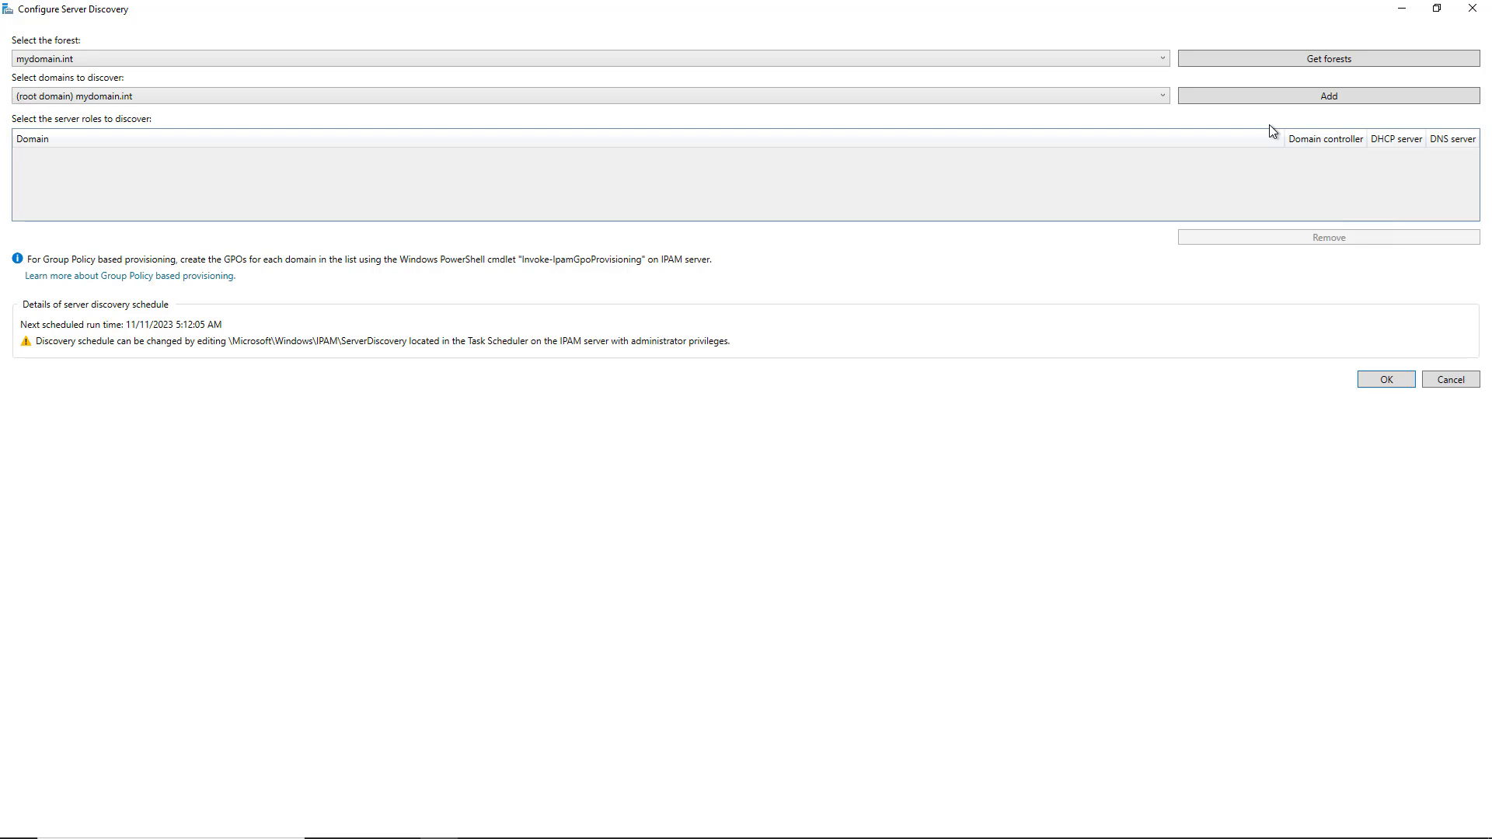
{"action": "left_click", "coordinate": [1276, 91]}
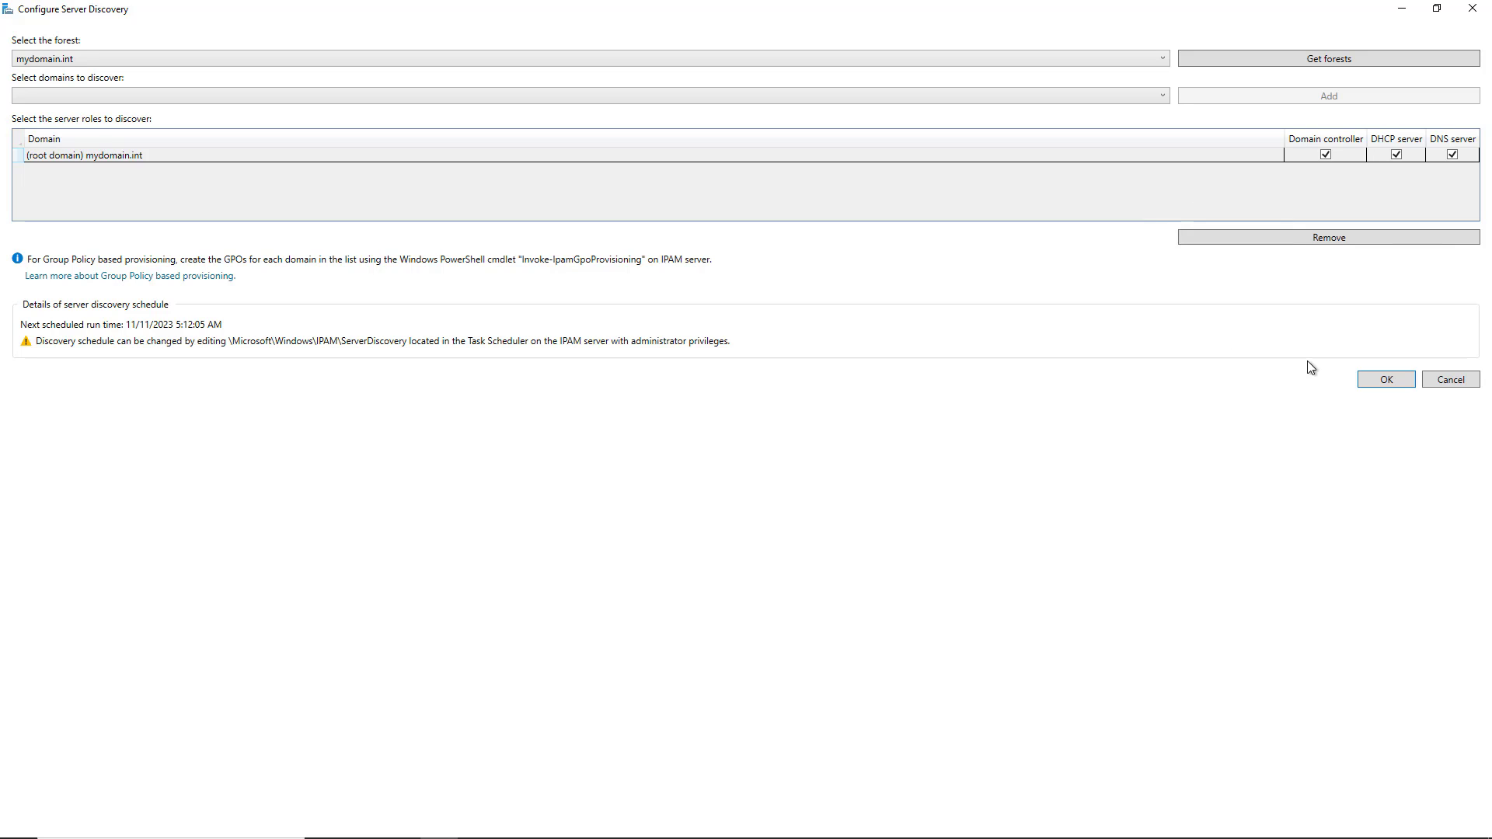
{"action": "left_click", "coordinate": [1386, 378]}
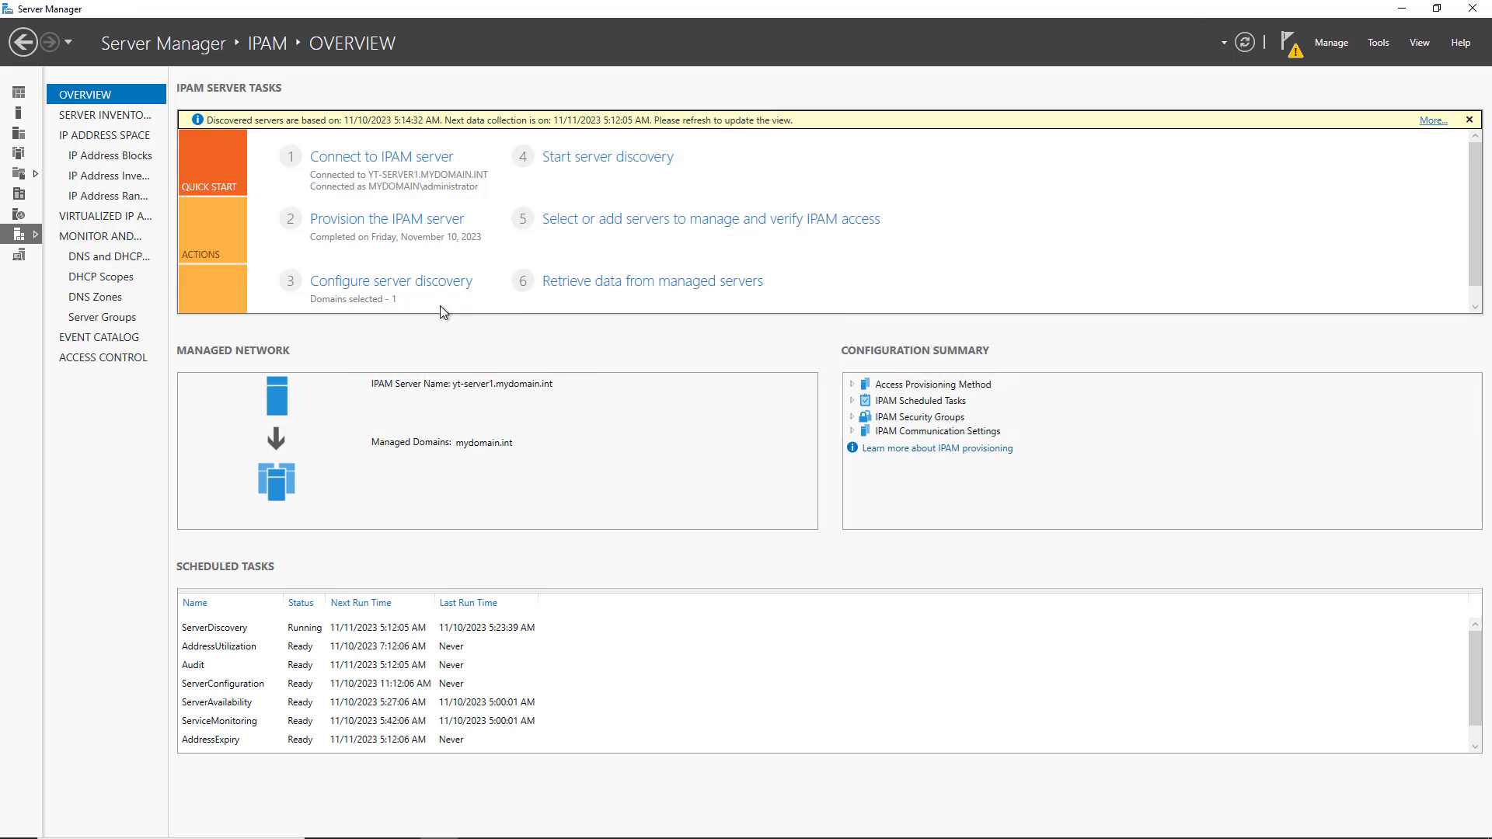
Step: Start server discovery and review the IPAM task details until ServerDiscovery completes
{"action": "left_click", "coordinate": [627, 158]}
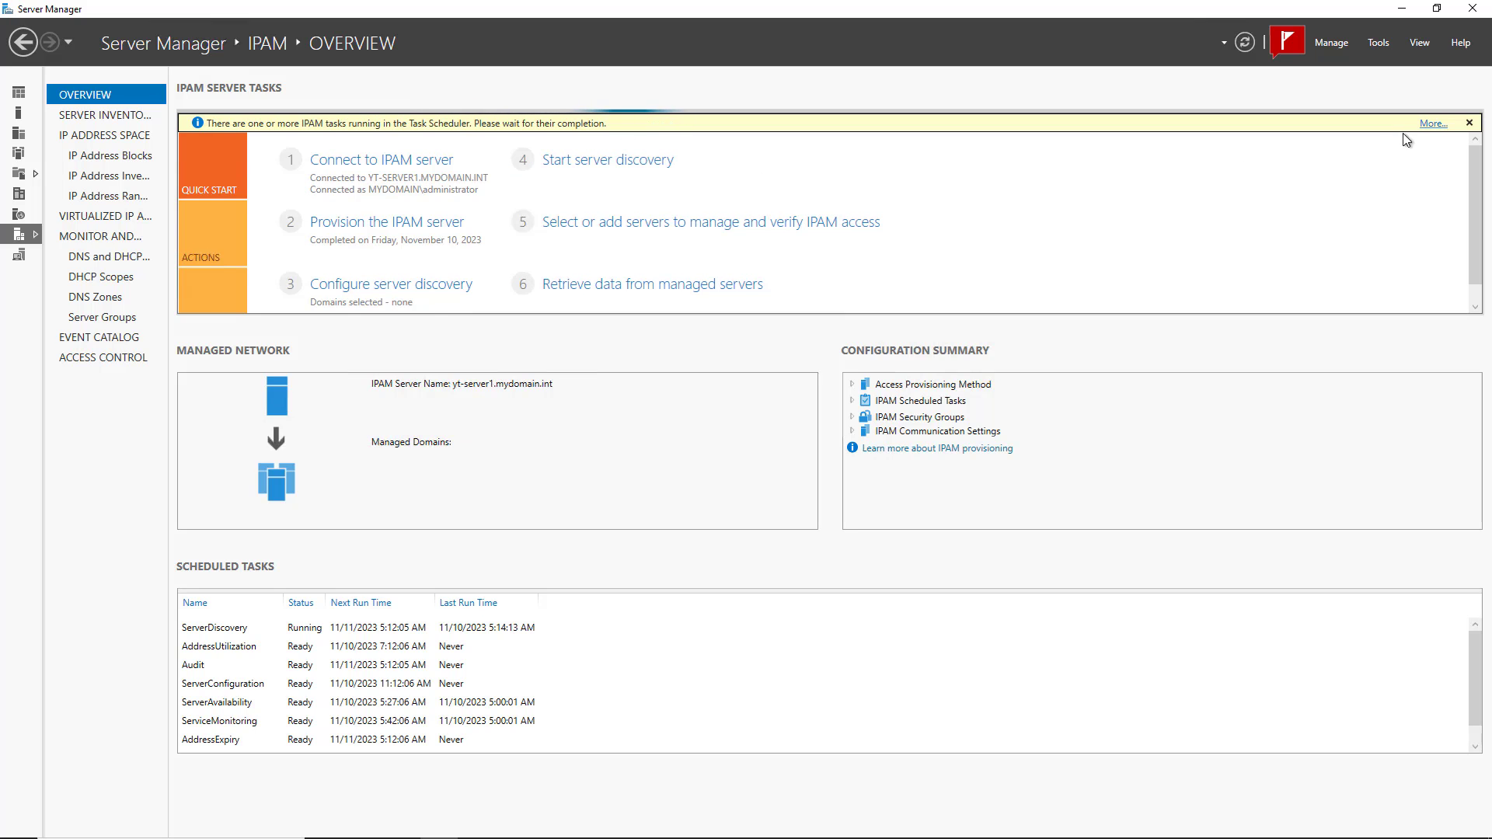
{"action": "left_click", "coordinate": [1427, 125]}
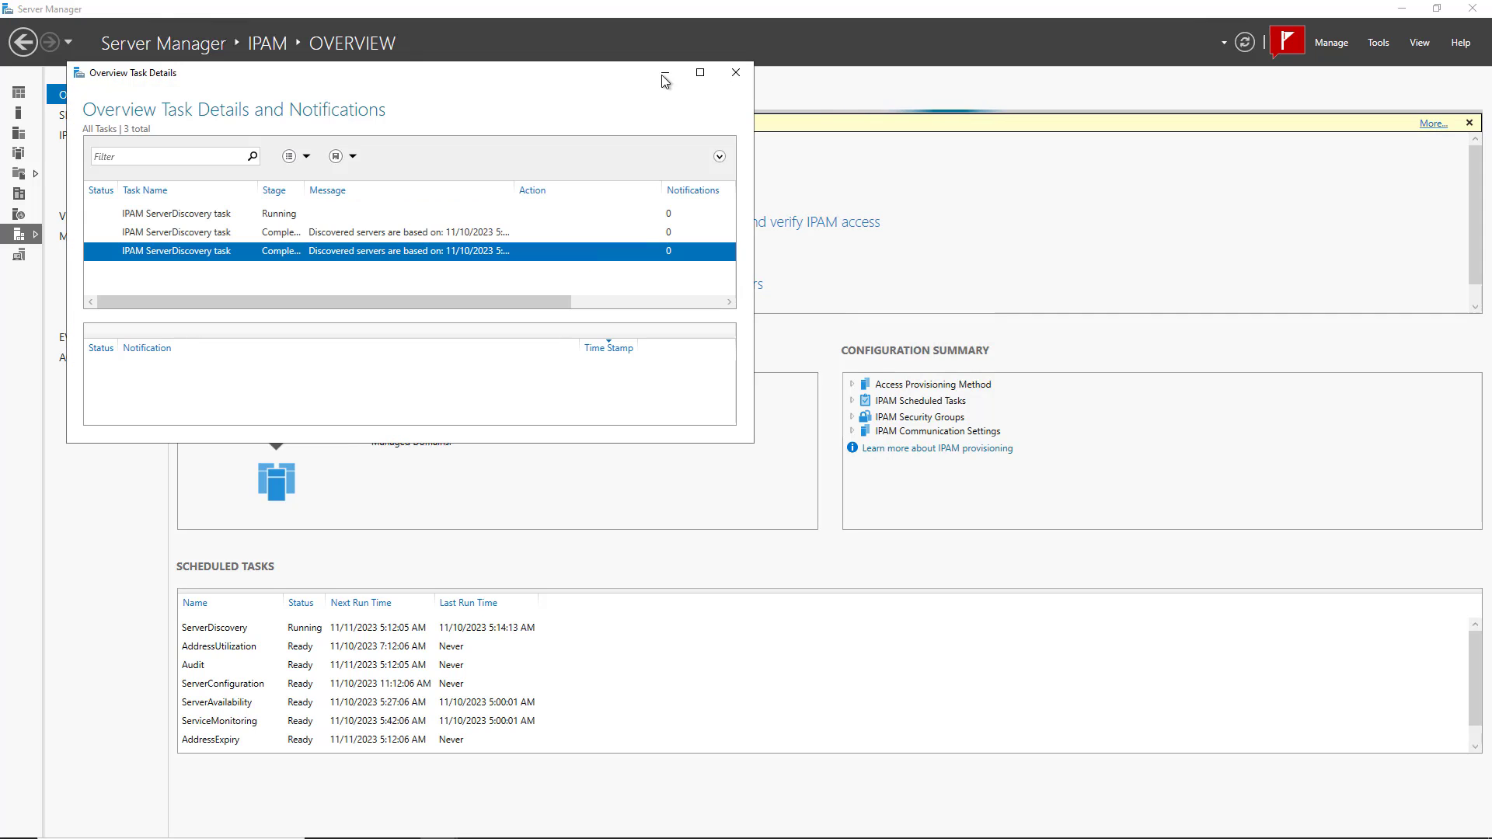
{"action": "left_click", "coordinate": [700, 75]}
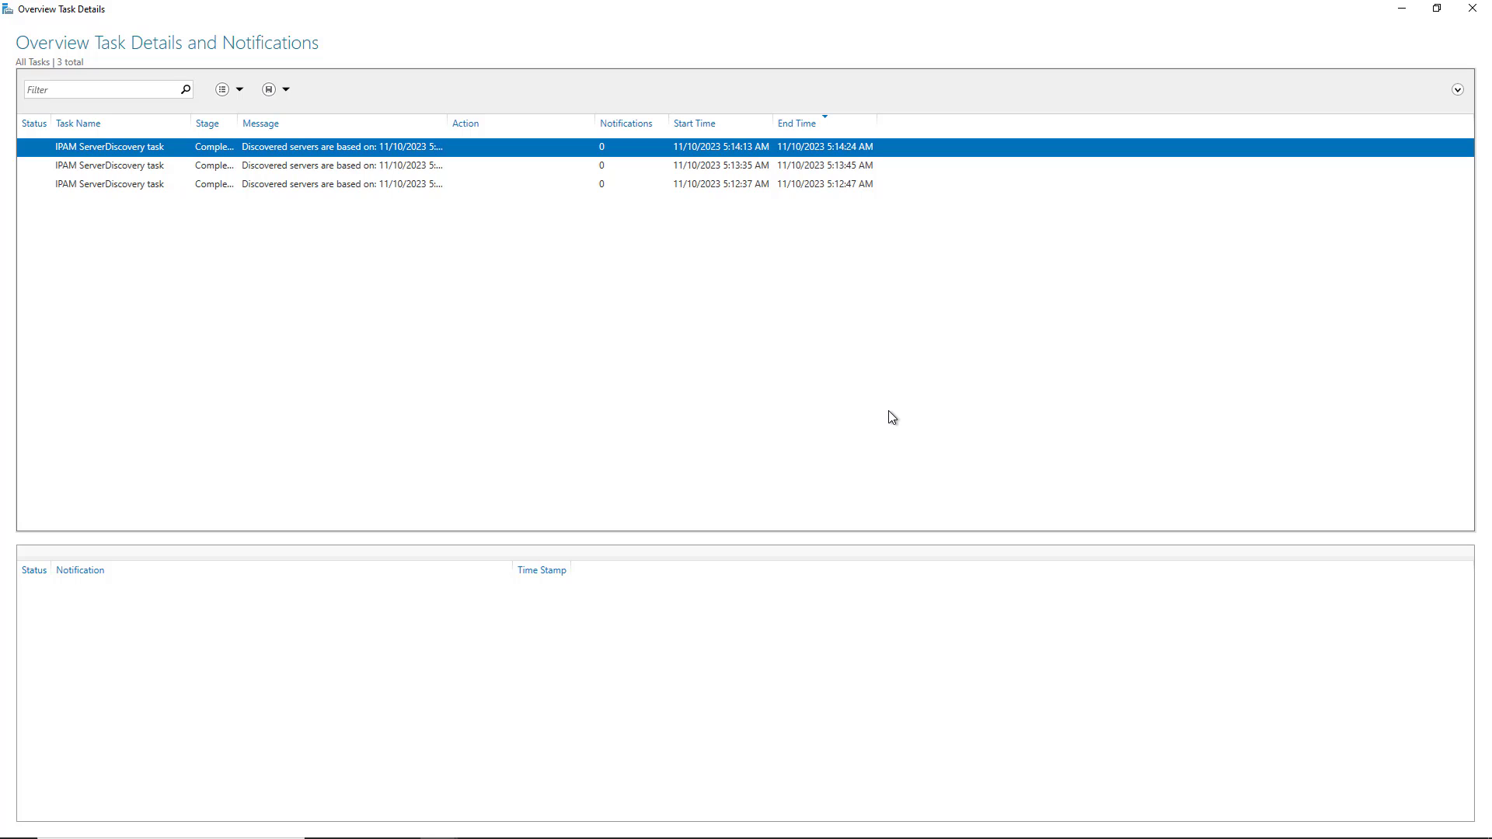
{"action": "left_click", "coordinate": [1472, 9]}
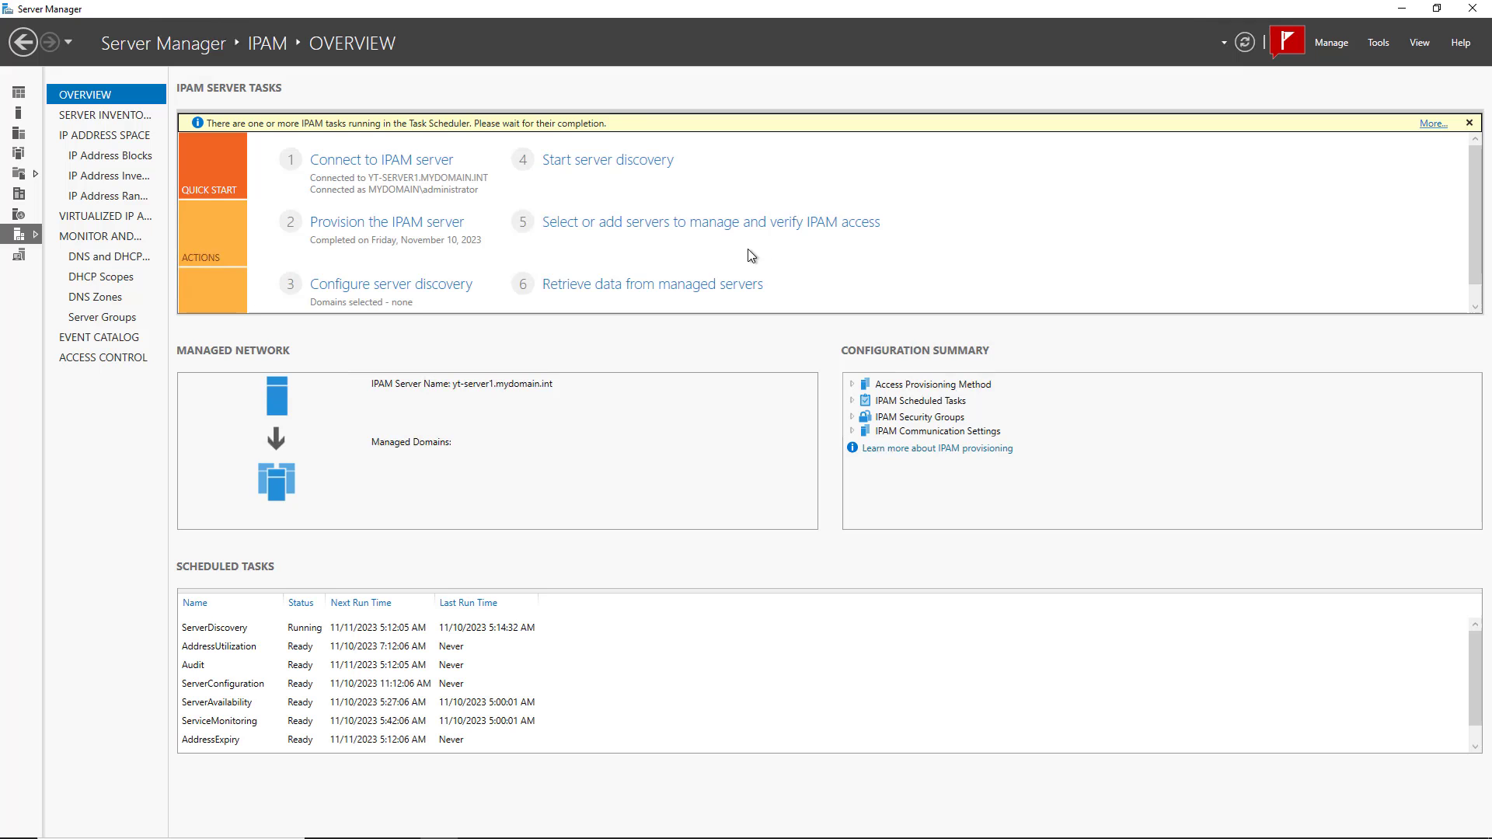
Step: Set YT-Server1's Manageability Status to Managed in the IPv4 server inventory
{"action": "left_click", "coordinate": [685, 225]}
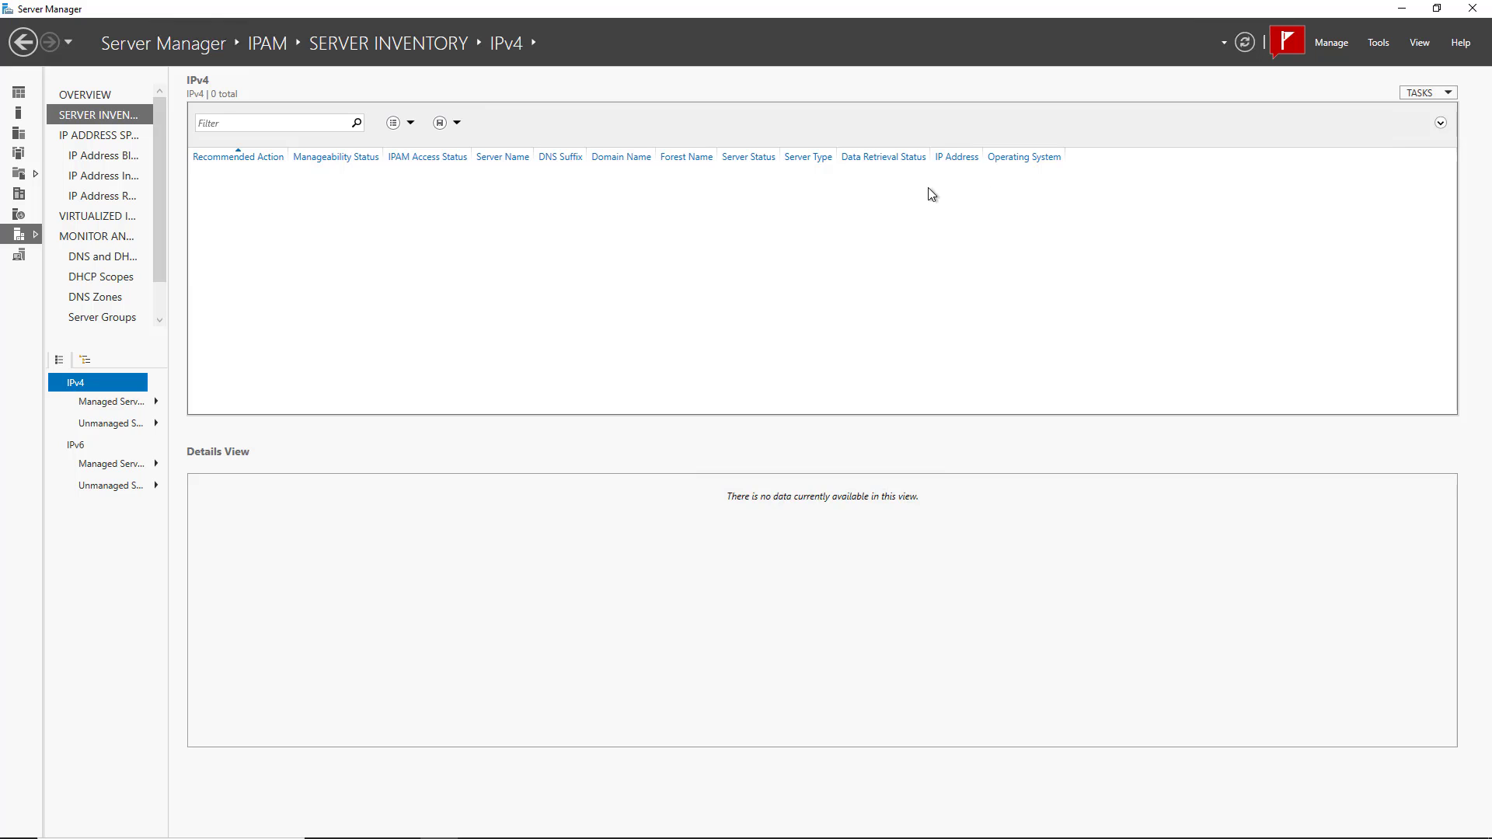
{"action": "left_click", "coordinate": [1411, 94]}
{"action": "left_click", "coordinate": [1392, 113]}
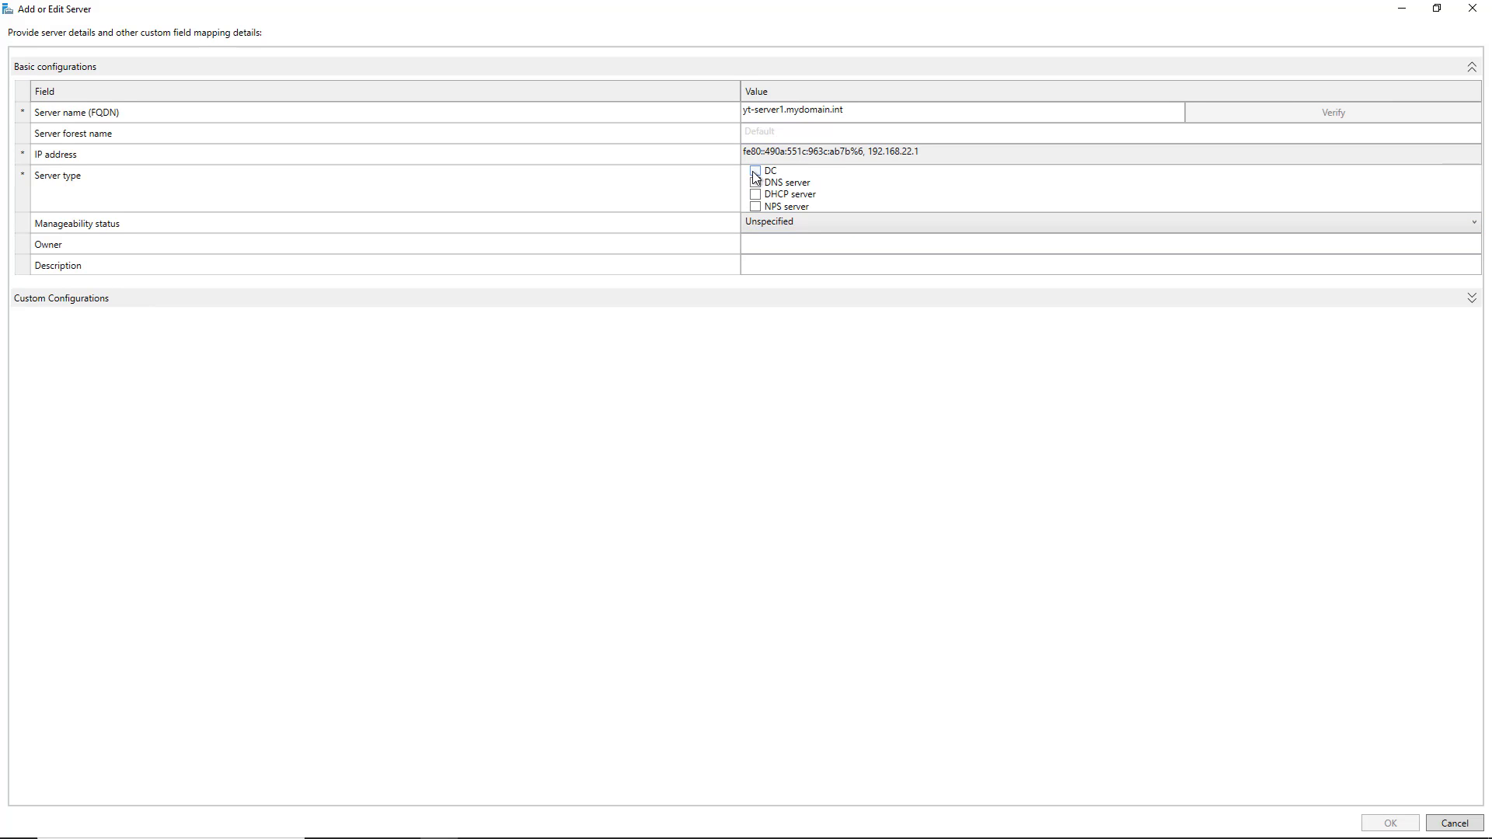
{"action": "left_click", "coordinate": [920, 221]}
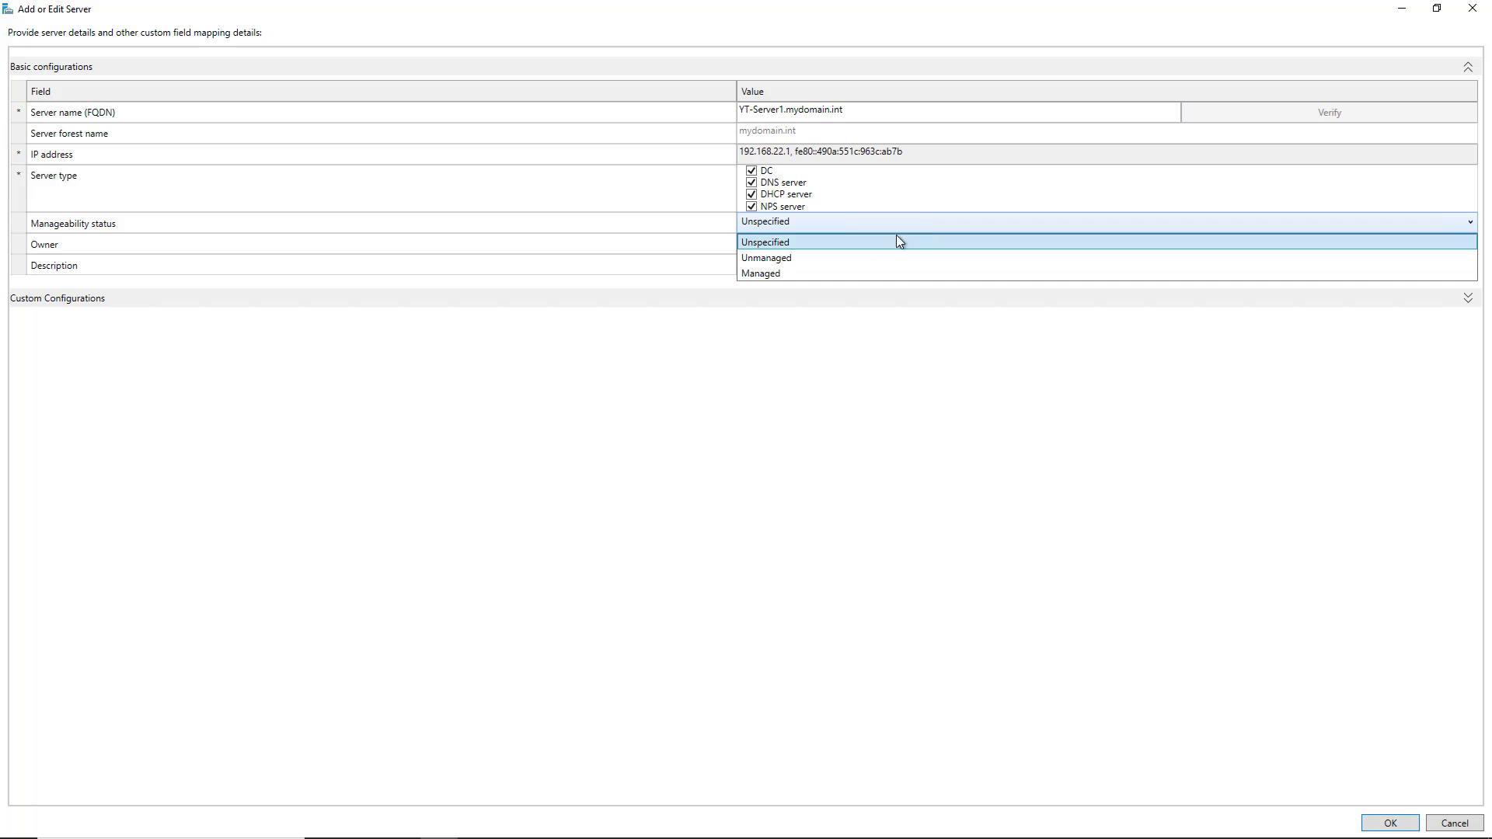
{"action": "left_click", "coordinate": [825, 273]}
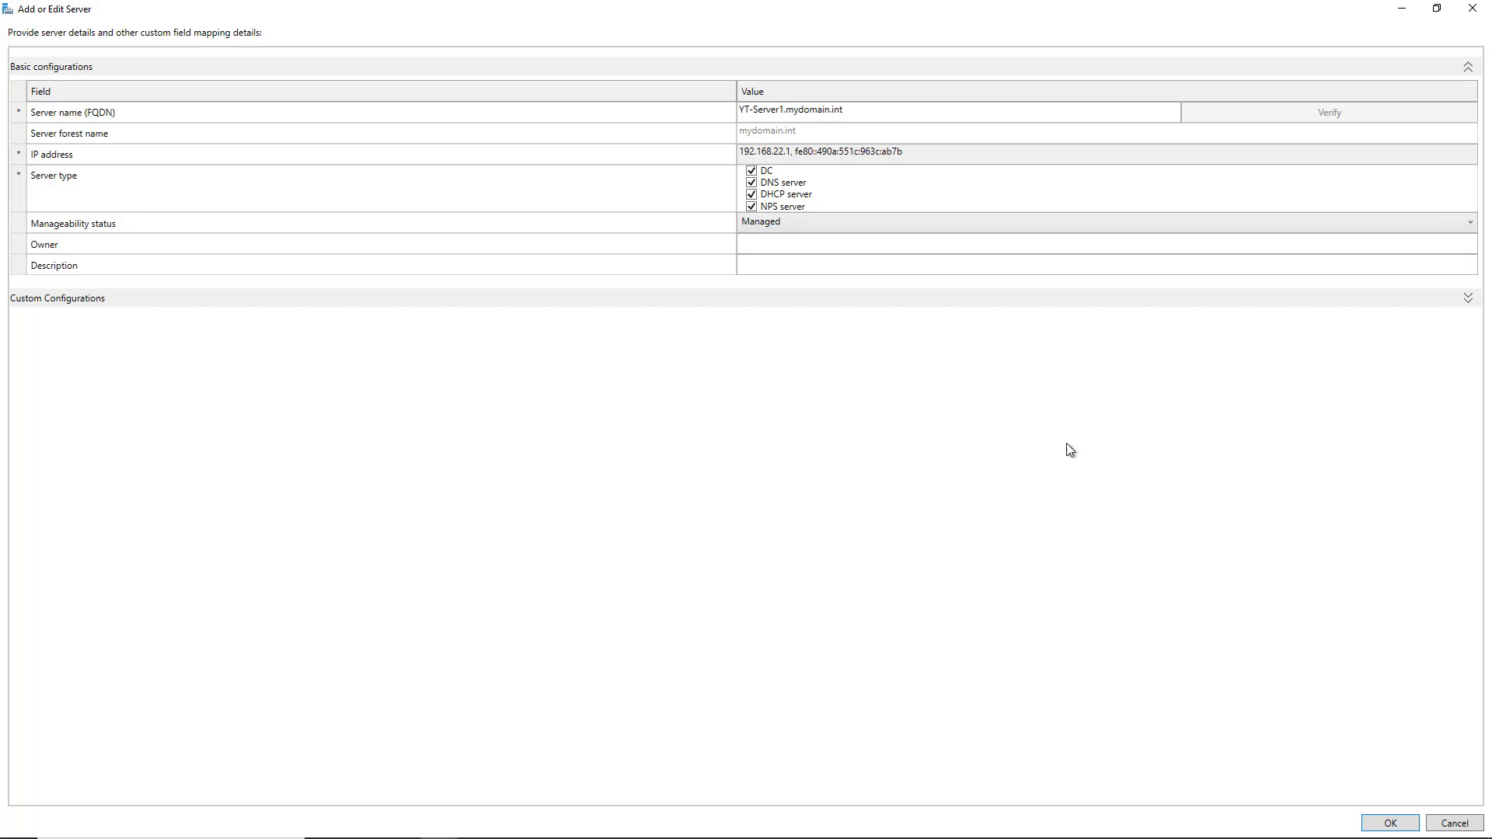
{"action": "left_click", "coordinate": [1383, 825]}
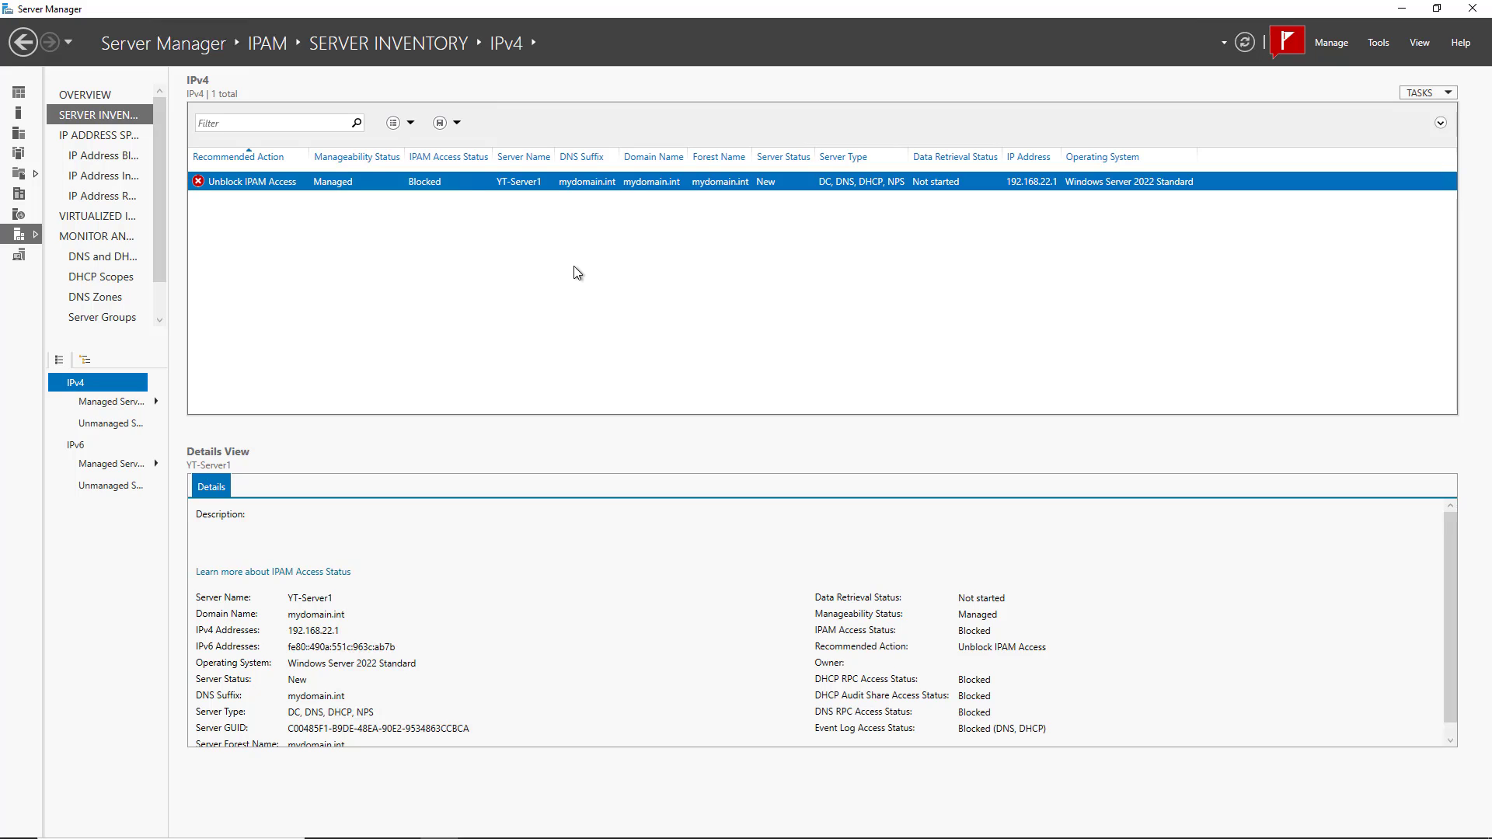
Step: Run Refresh Server Access Status from the YT-Server1 row's context menu
{"action": "right_click", "coordinate": [573, 189]}
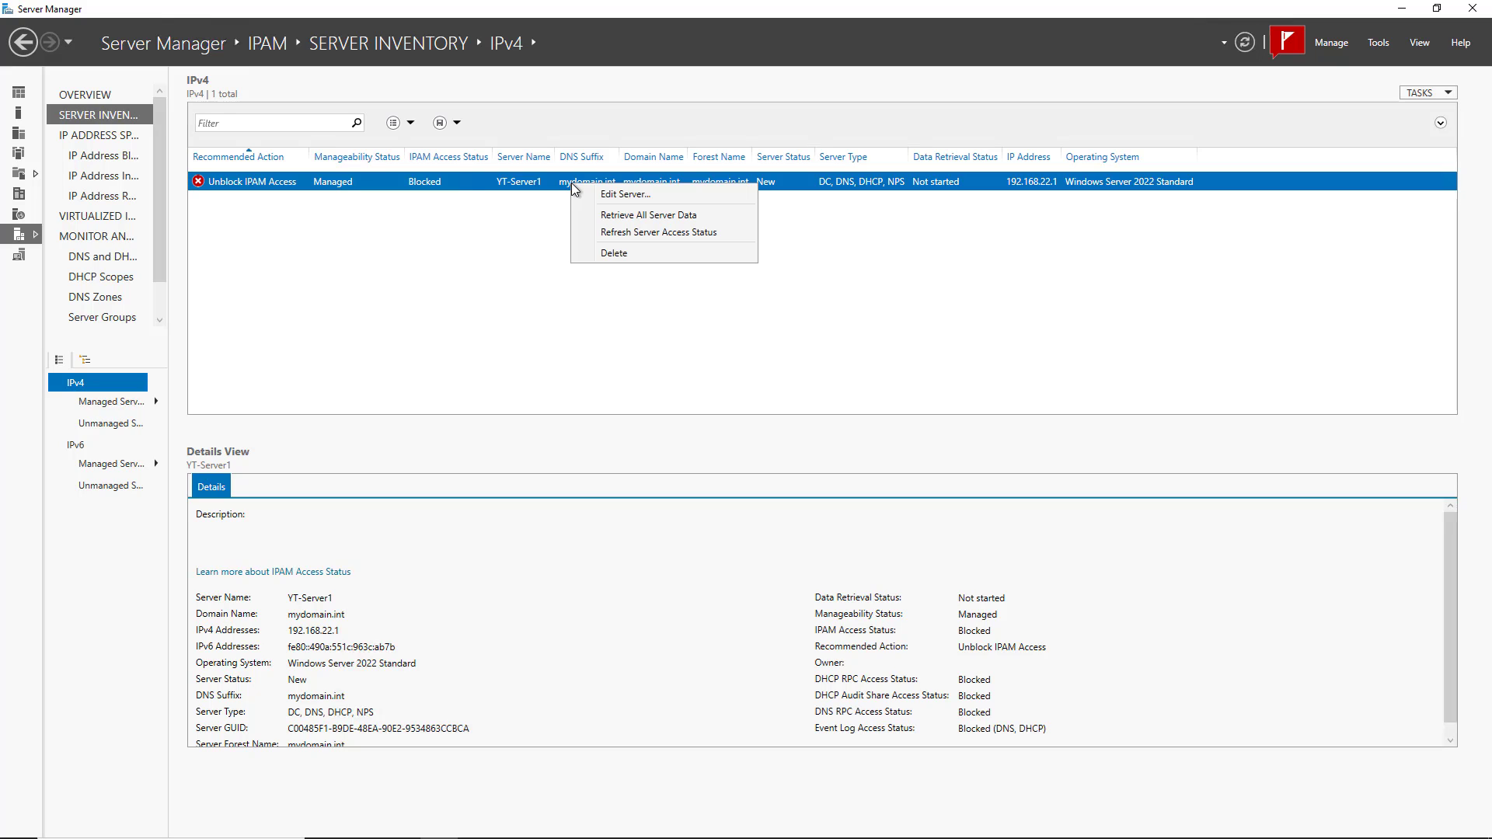
{"action": "left_click", "coordinate": [617, 234]}
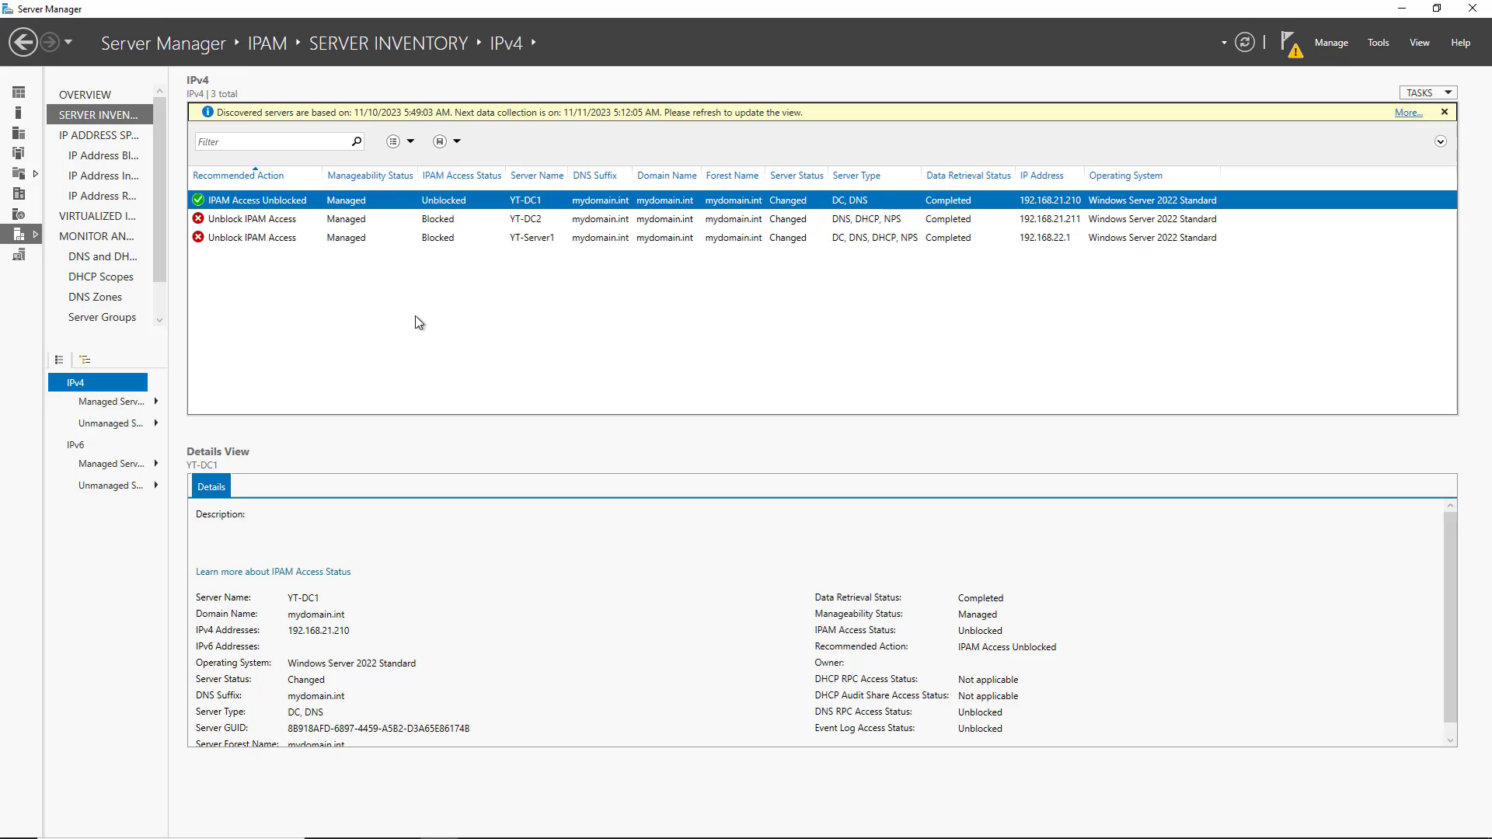
Step: Show YT-DC1's DNS zones in IPAM and list the forward lookup zones
{"action": "left_click", "coordinate": [104, 256]}
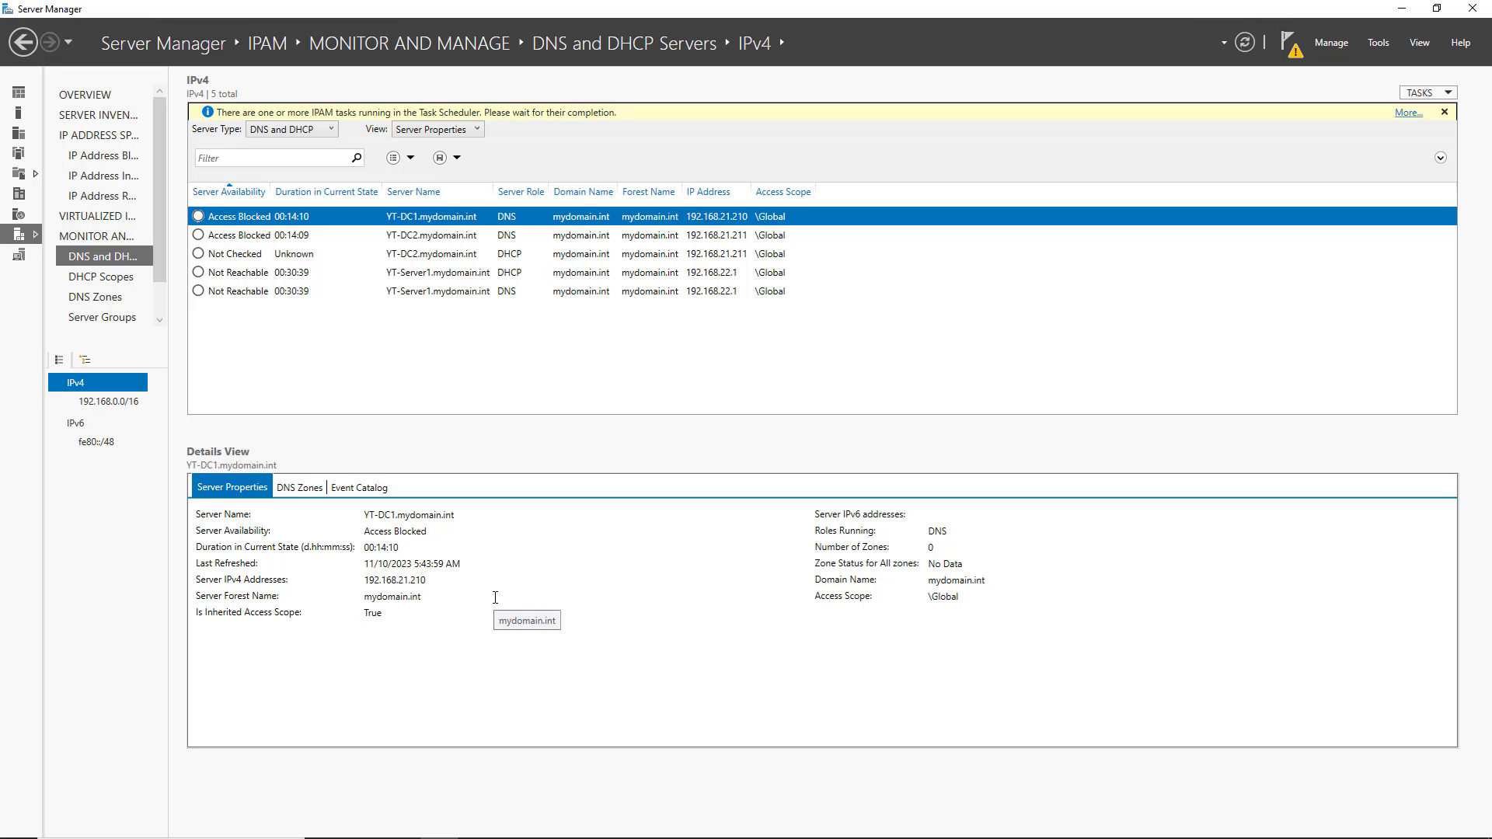
{"action": "left_click", "coordinate": [300, 488]}
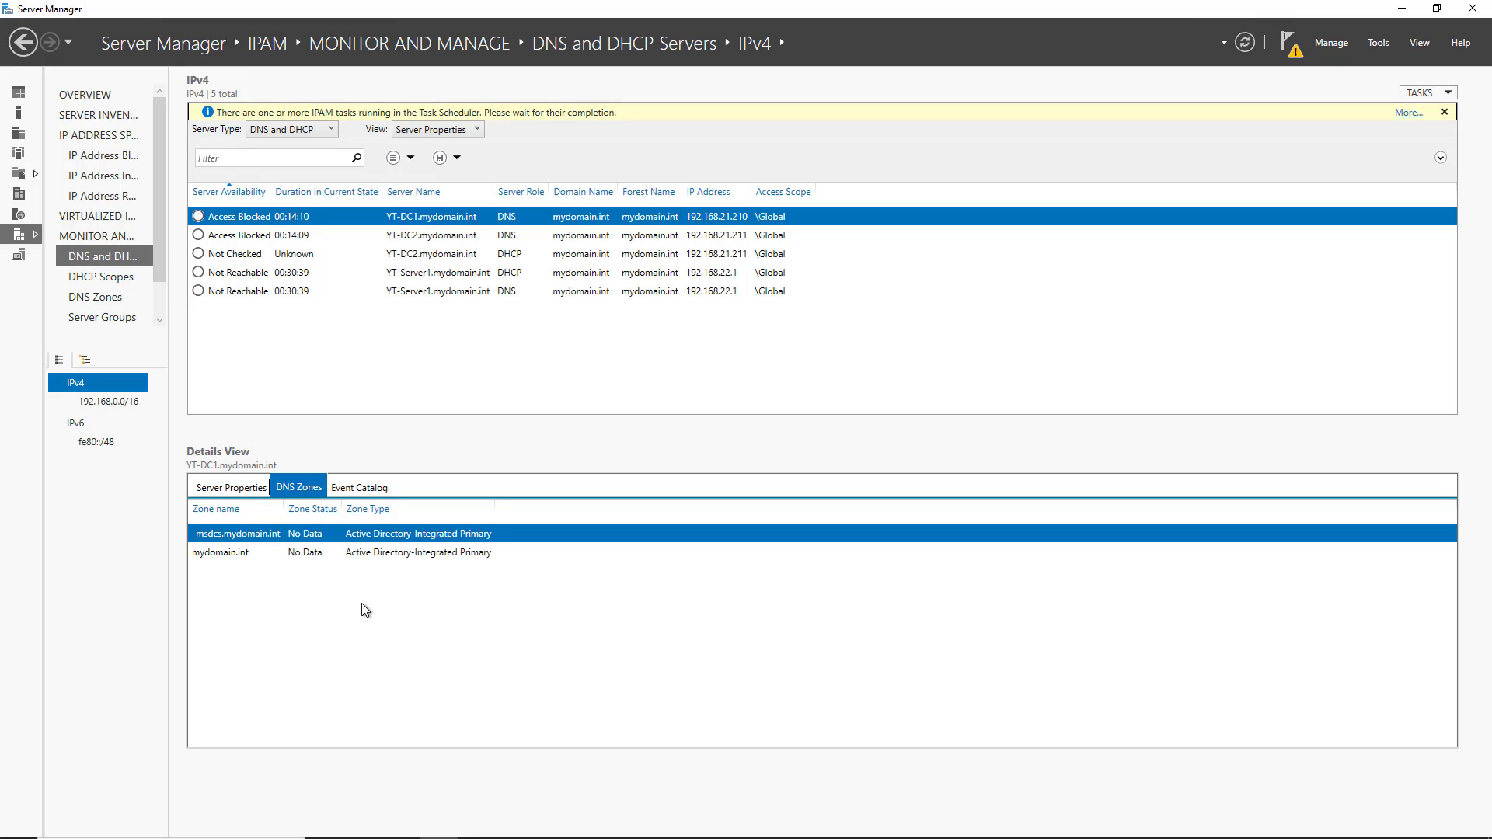
{"action": "left_click", "coordinate": [114, 297]}
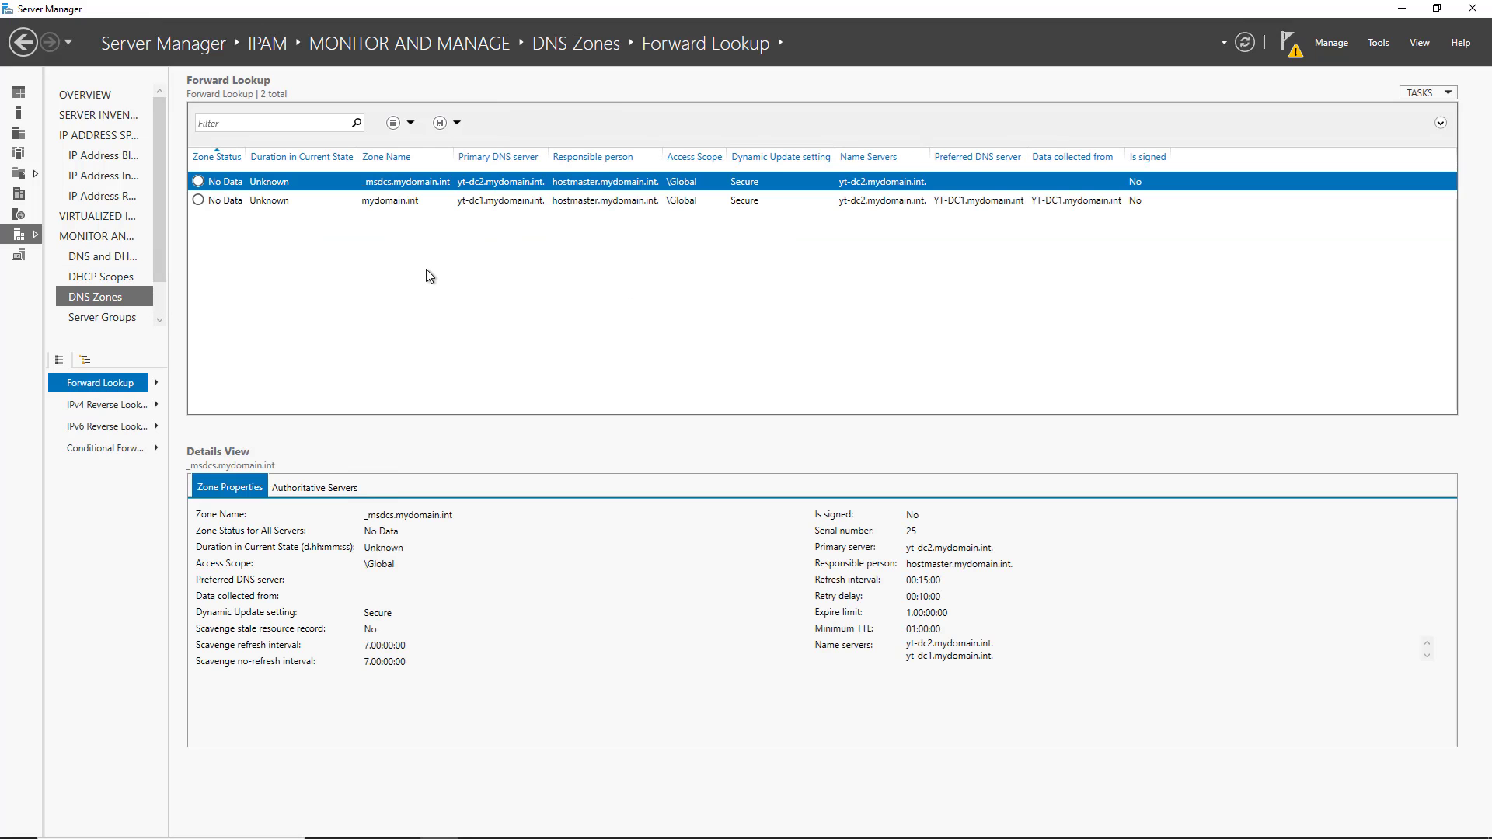
Step: Start adding a DNS resource record to the mydomain.int zone
{"action": "left_click", "coordinate": [525, 200]}
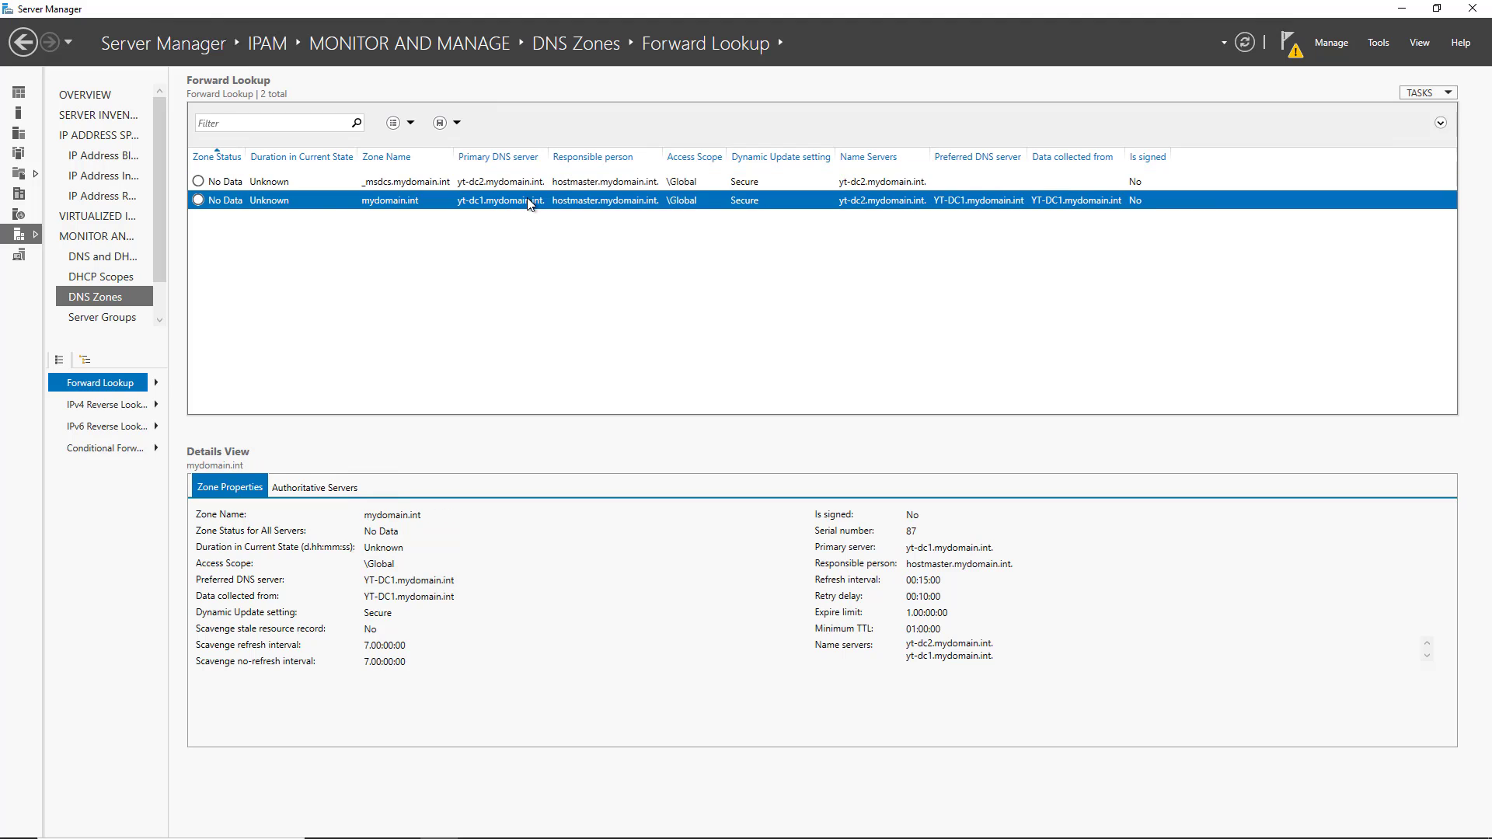
{"action": "right_click", "coordinate": [527, 204]}
{"action": "left_click", "coordinate": [560, 209]}
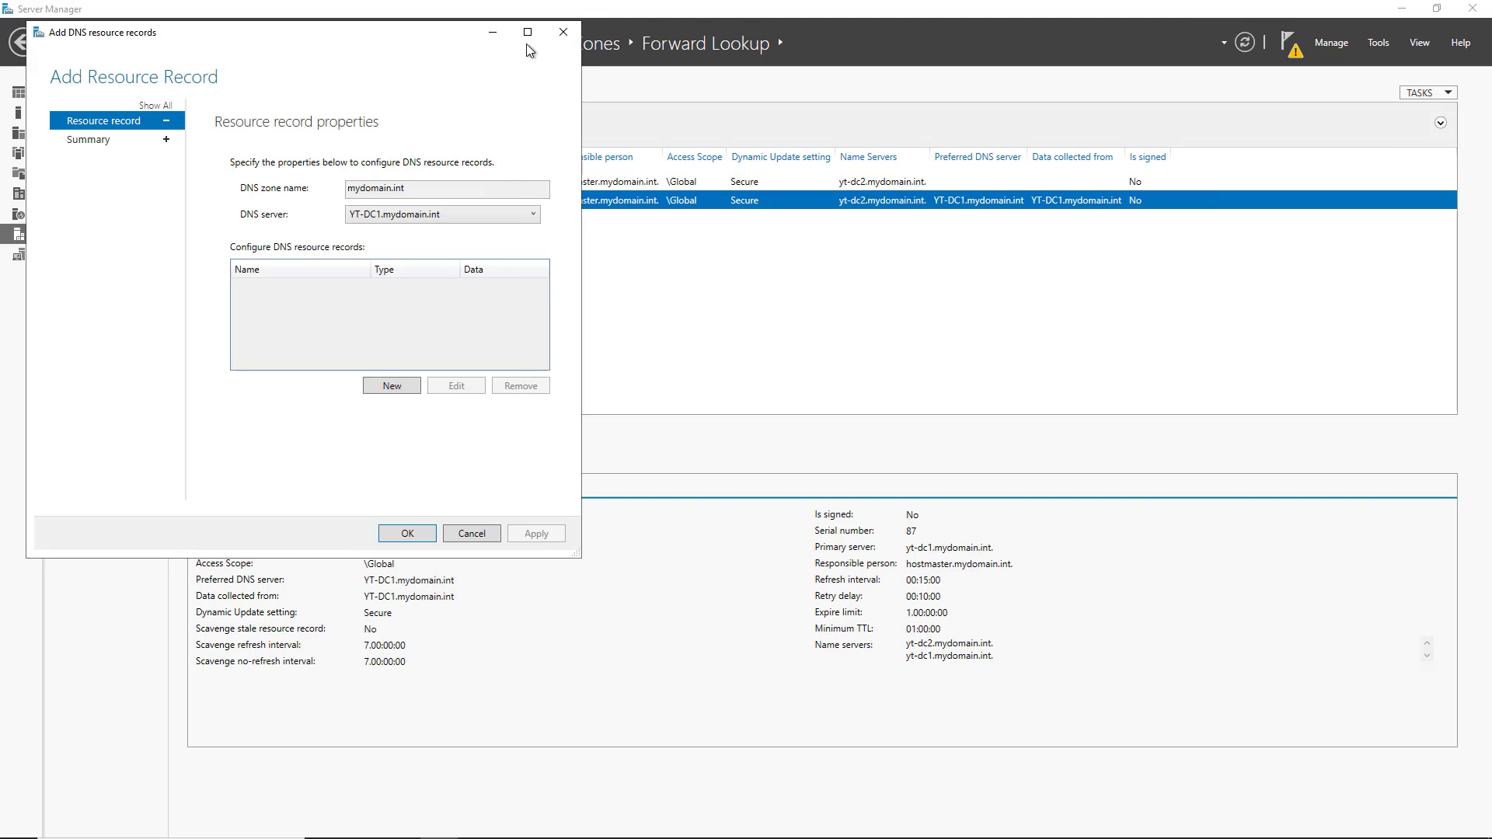
Step: Create an A record named Test123 with IP 192.168.21.200 and save it to mydomain.int
{"action": "left_click", "coordinate": [528, 32]}
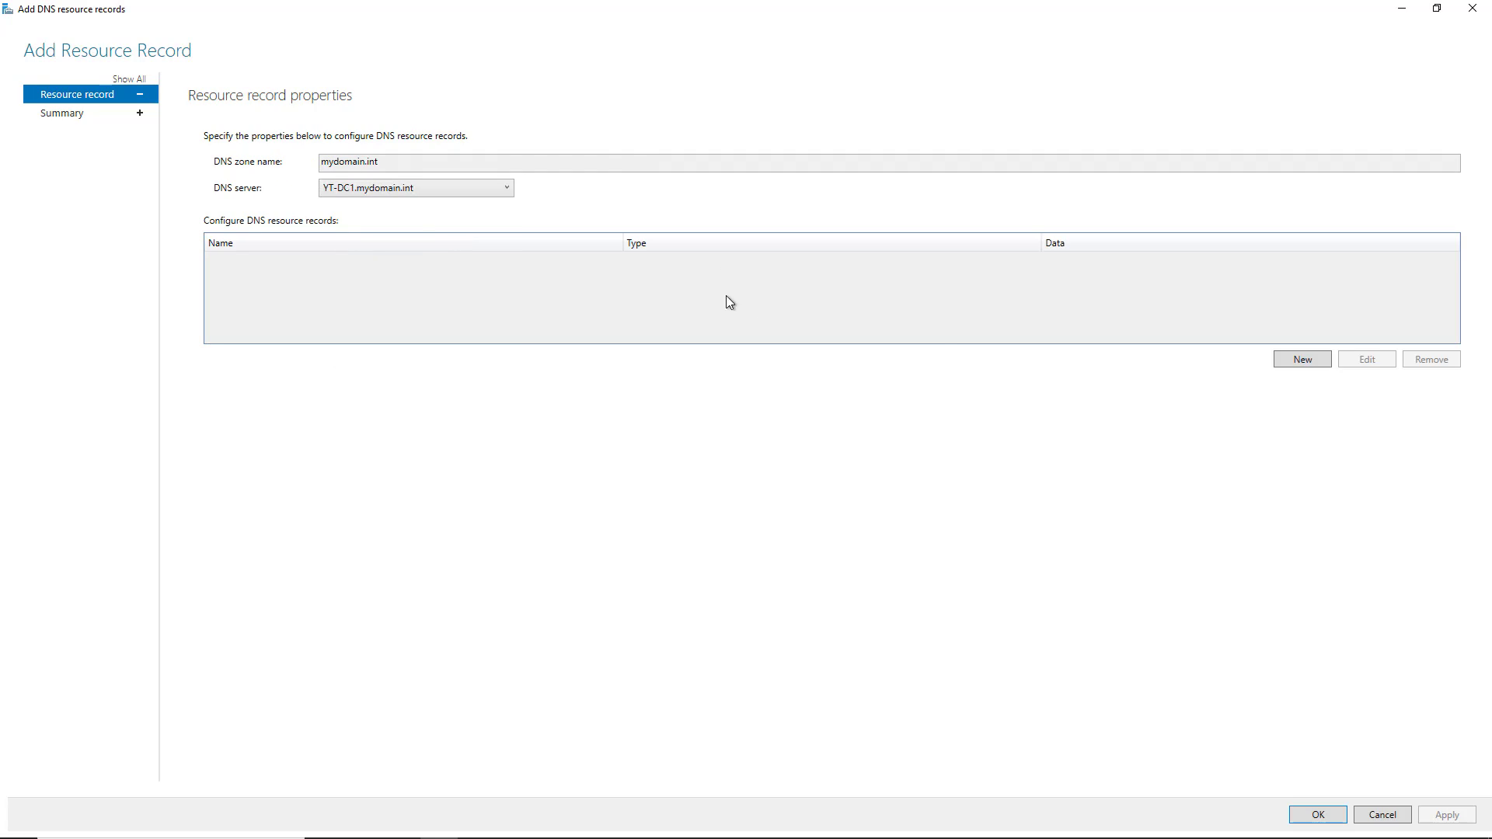
{"action": "left_click", "coordinate": [1283, 361]}
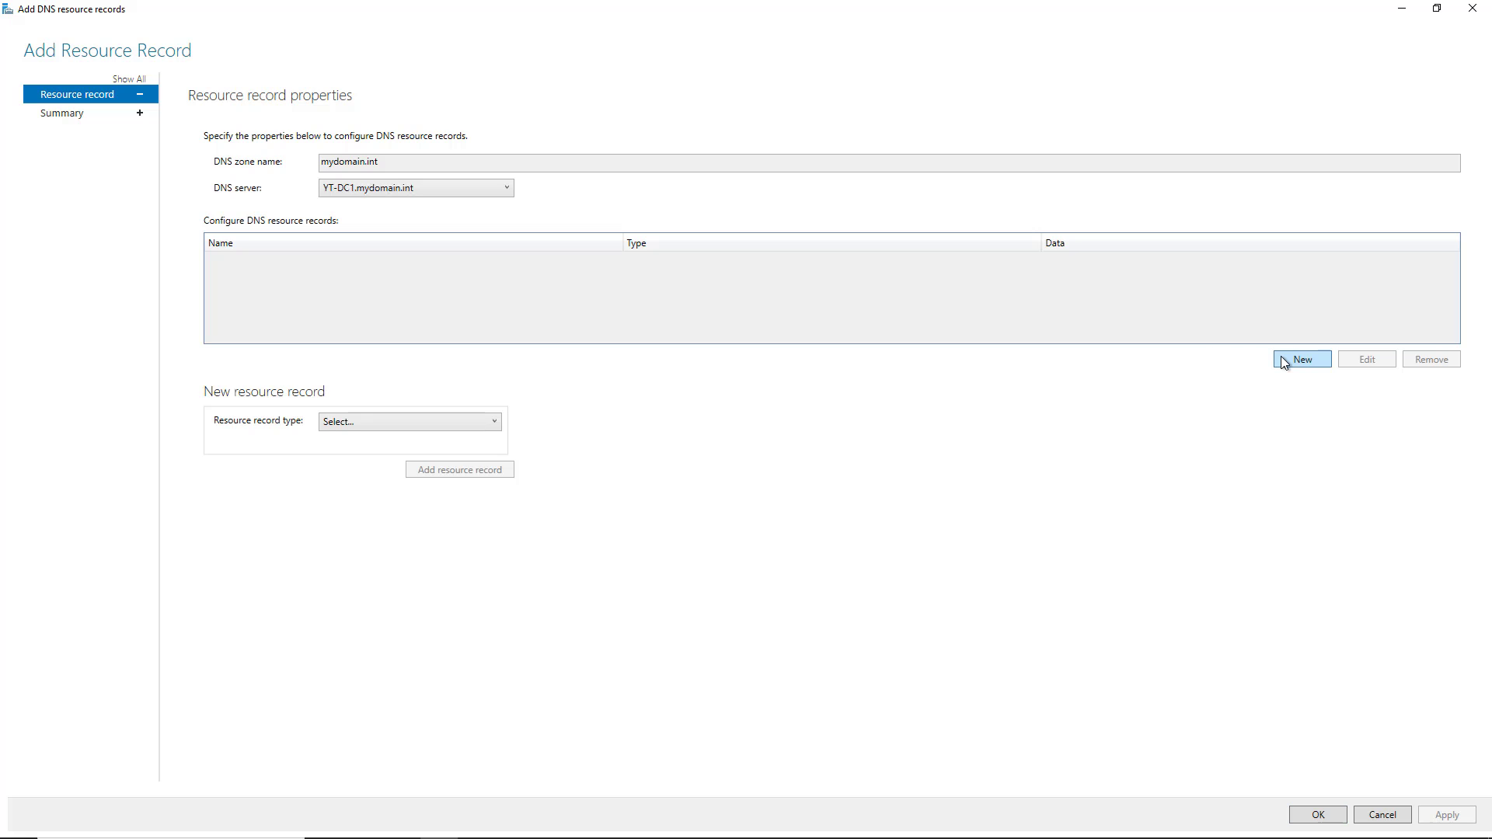
{"action": "left_click", "coordinate": [389, 423]}
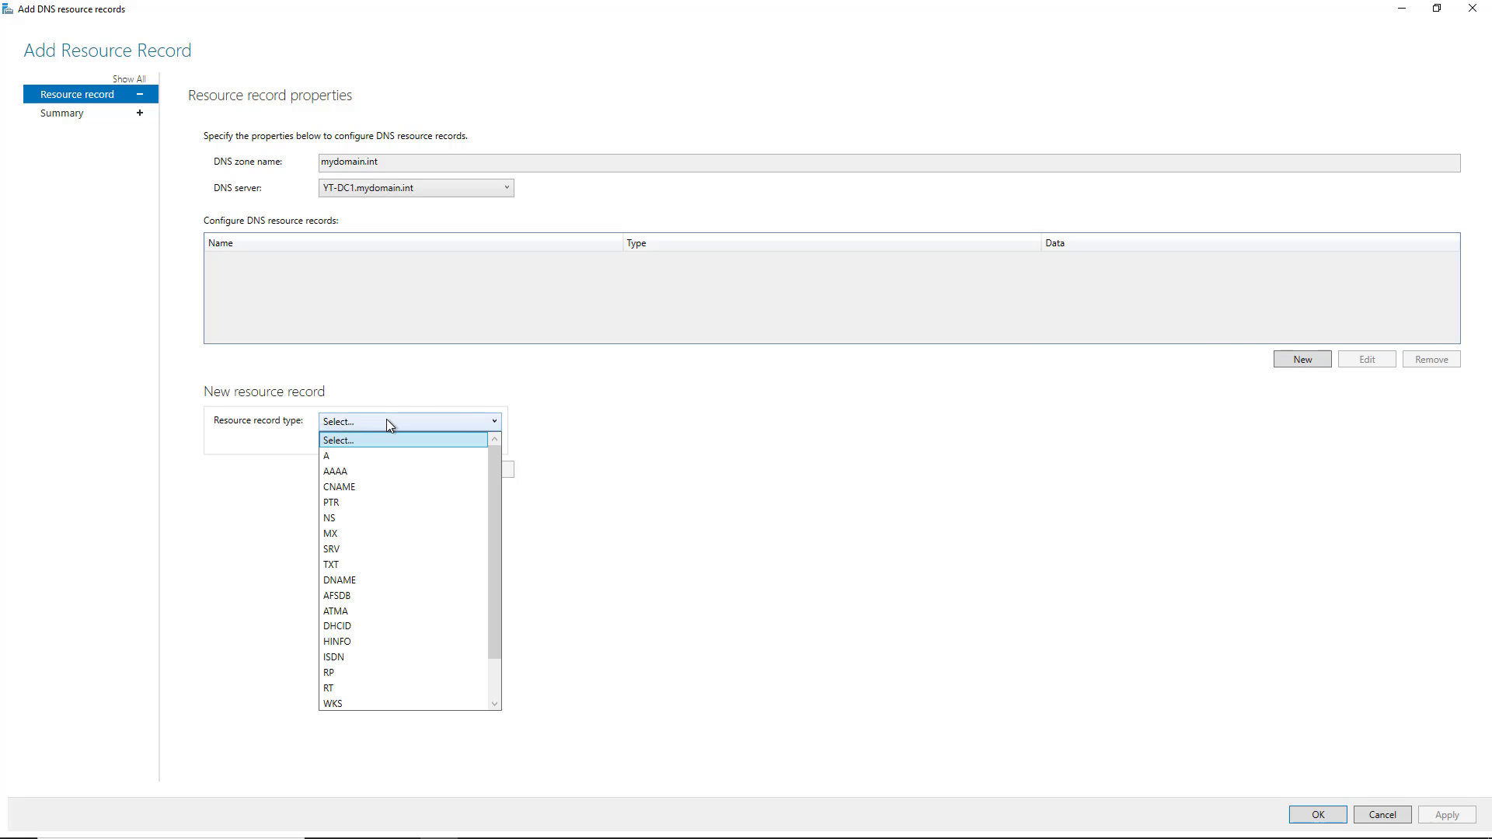
{"action": "left_click", "coordinate": [362, 457]}
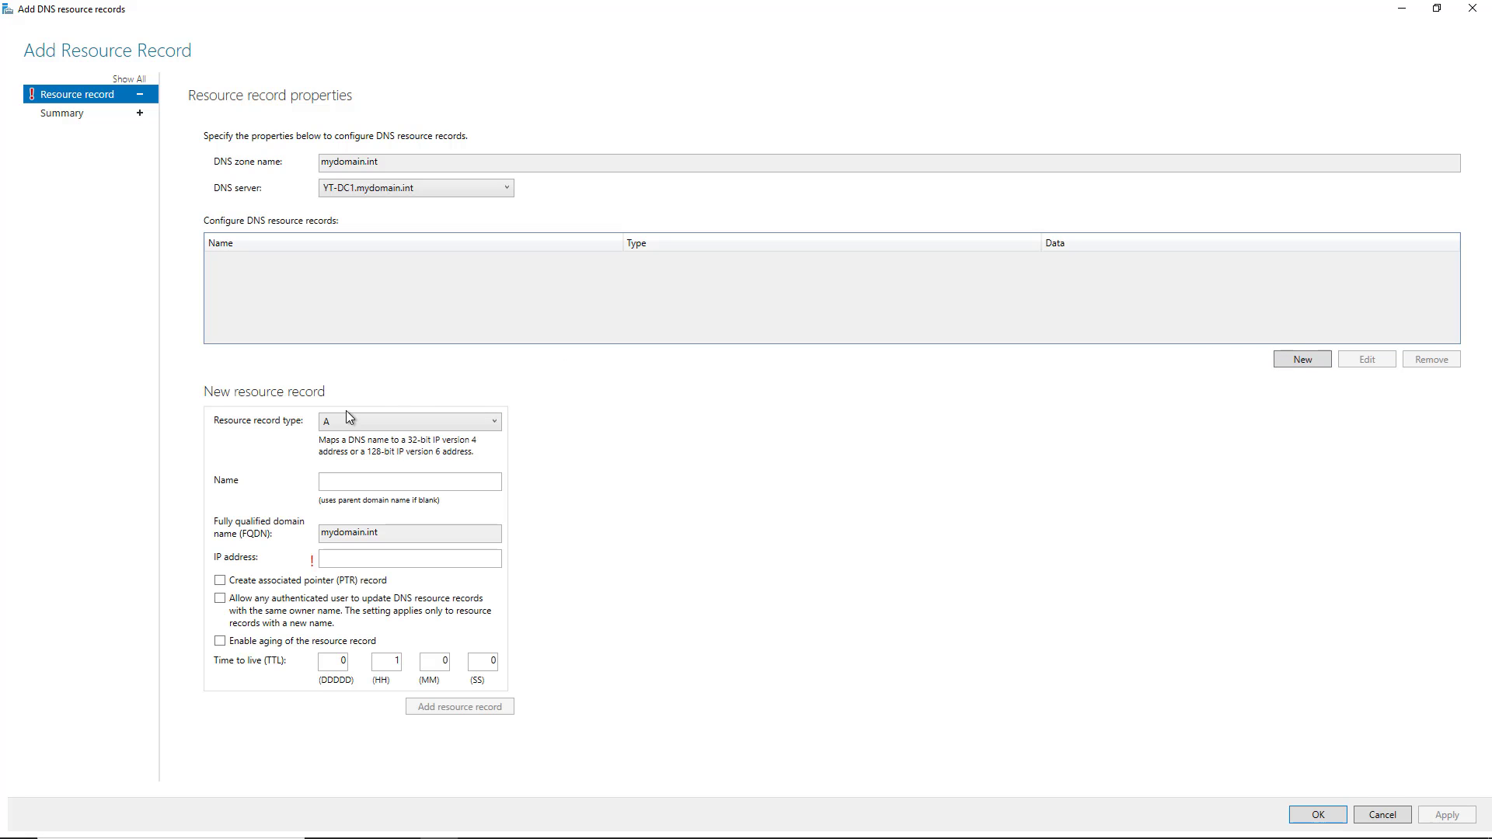
{"action": "left_click", "coordinate": [358, 481]}
{"action": "type", "text": "Test123"}
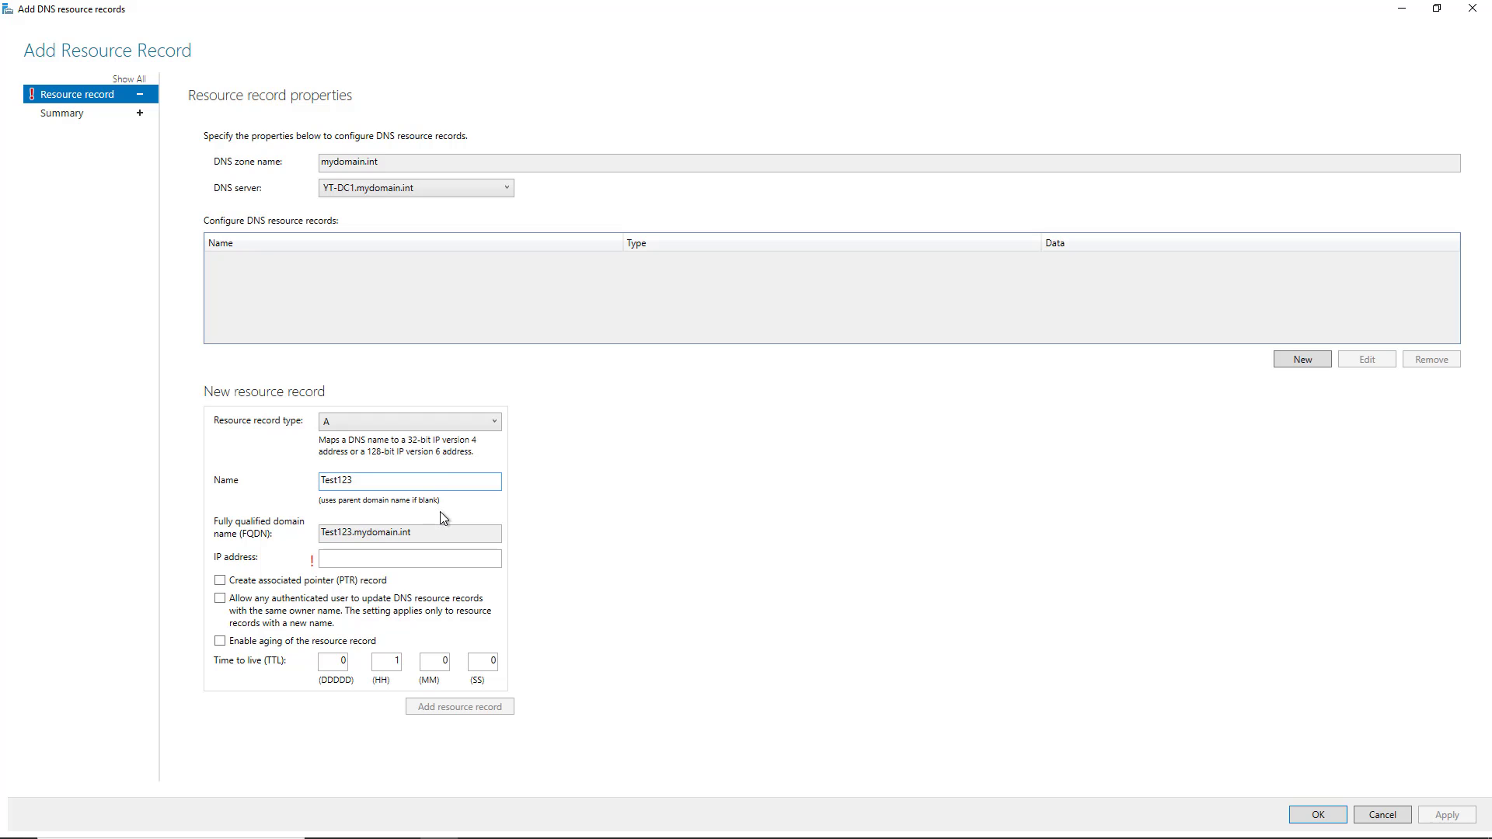
{"action": "left_click", "coordinate": [451, 558]}
{"action": "type", "text": "192."}
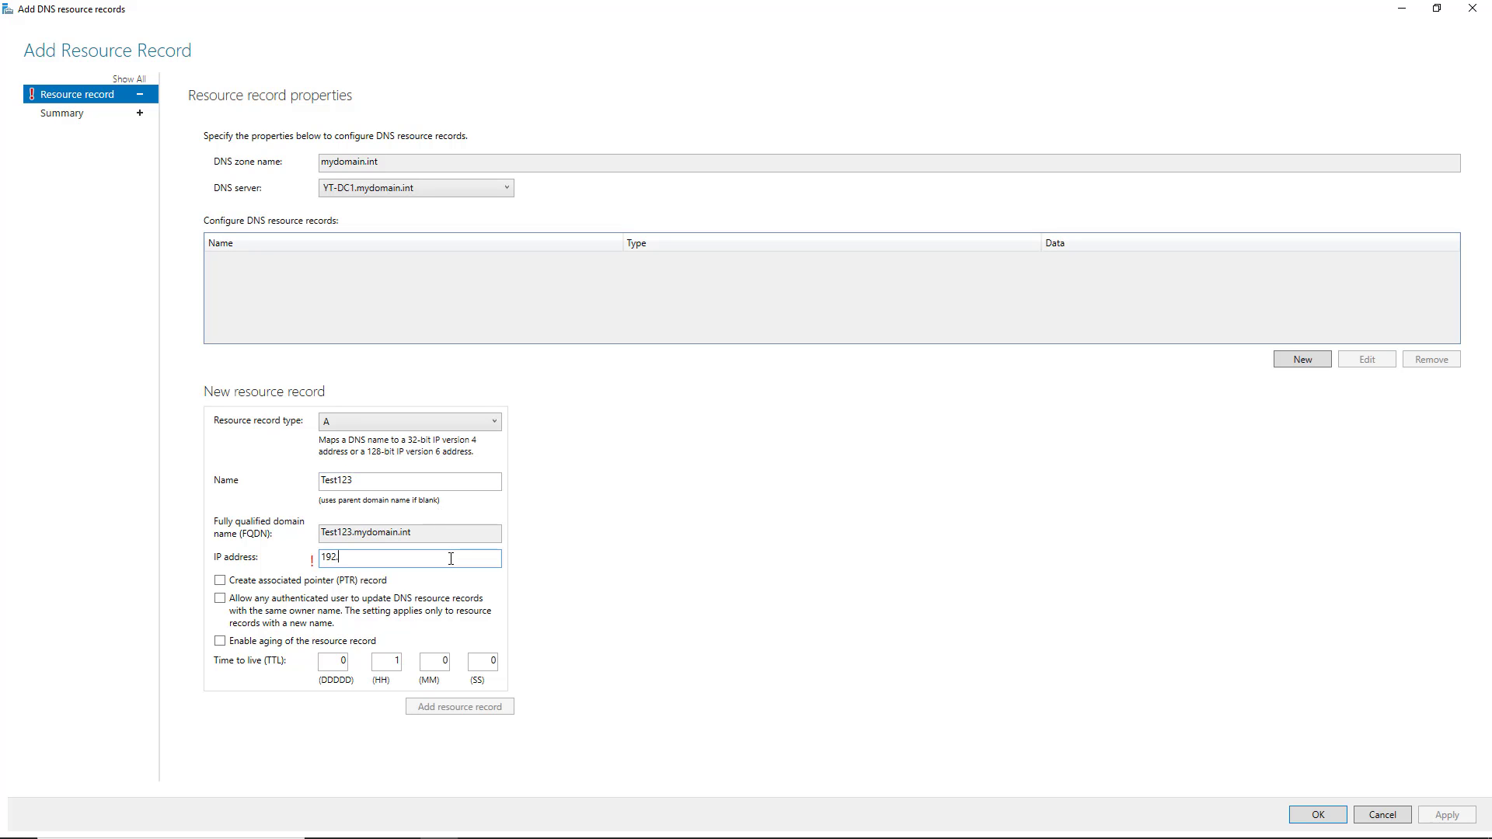
{"action": "type", "text": "168.21.200"}
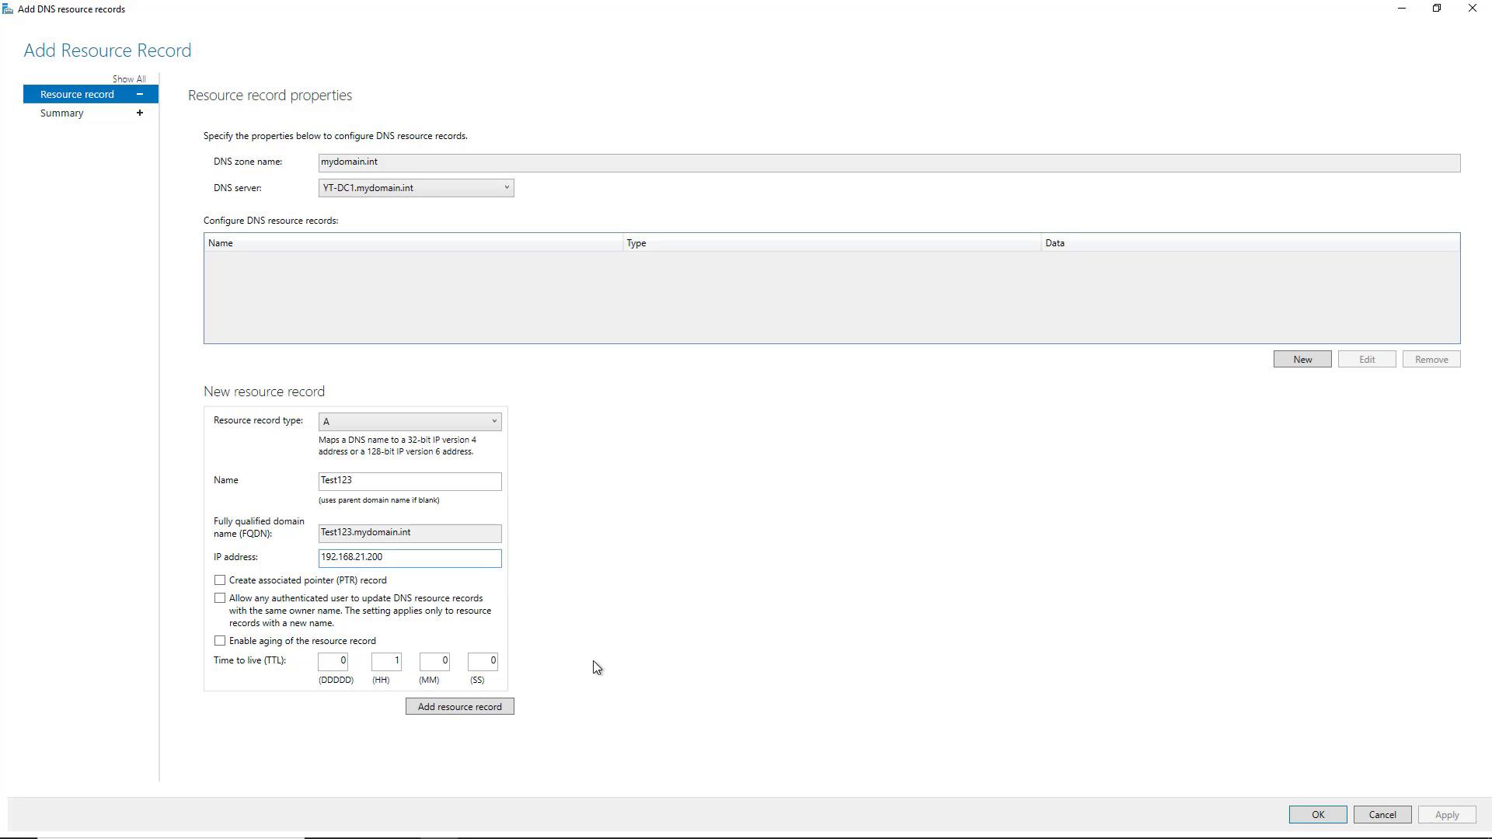
{"action": "left_click", "coordinate": [493, 707]}
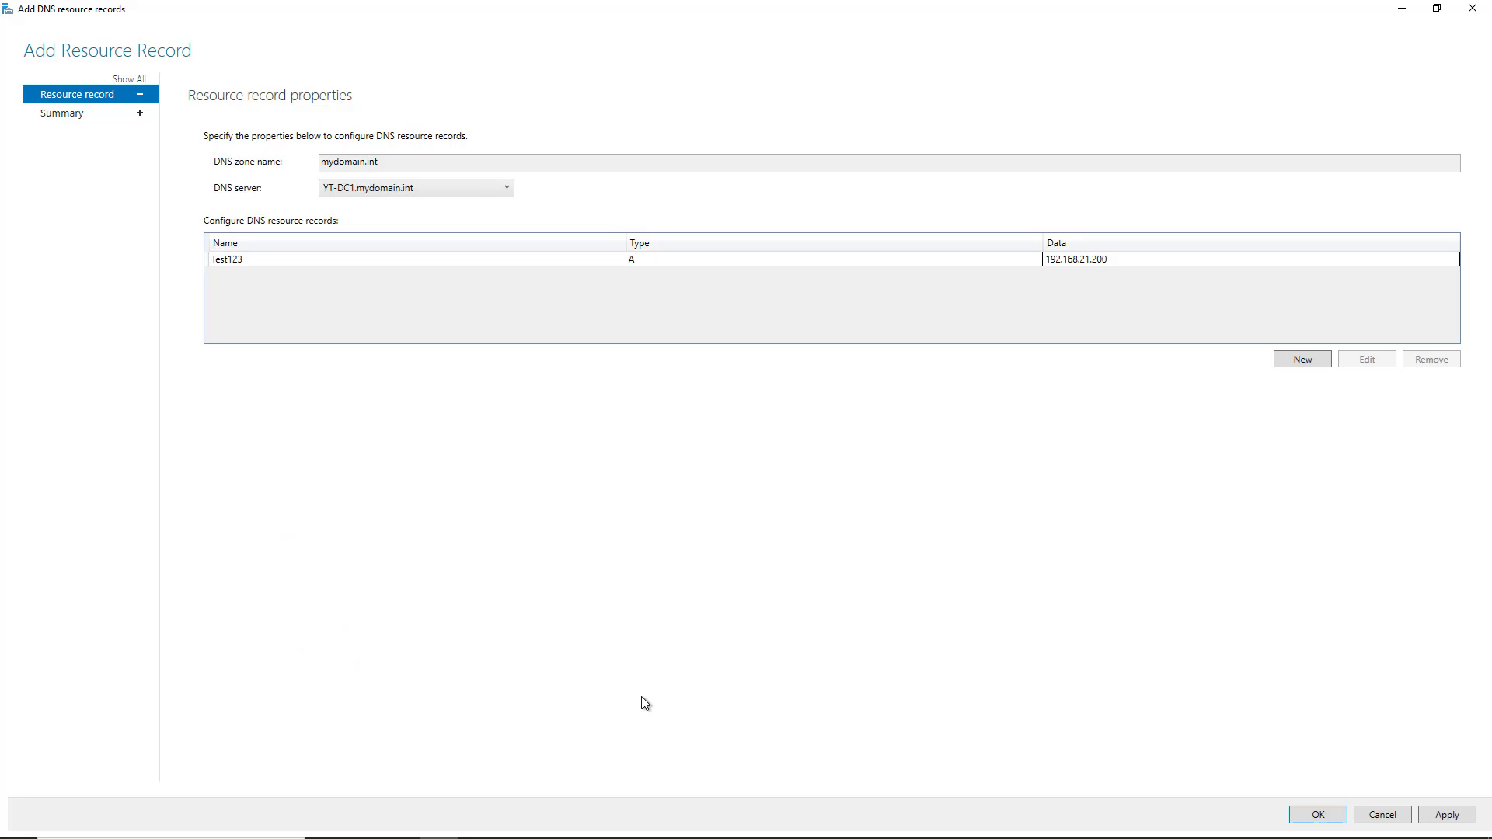
{"action": "left_click", "coordinate": [1313, 814]}
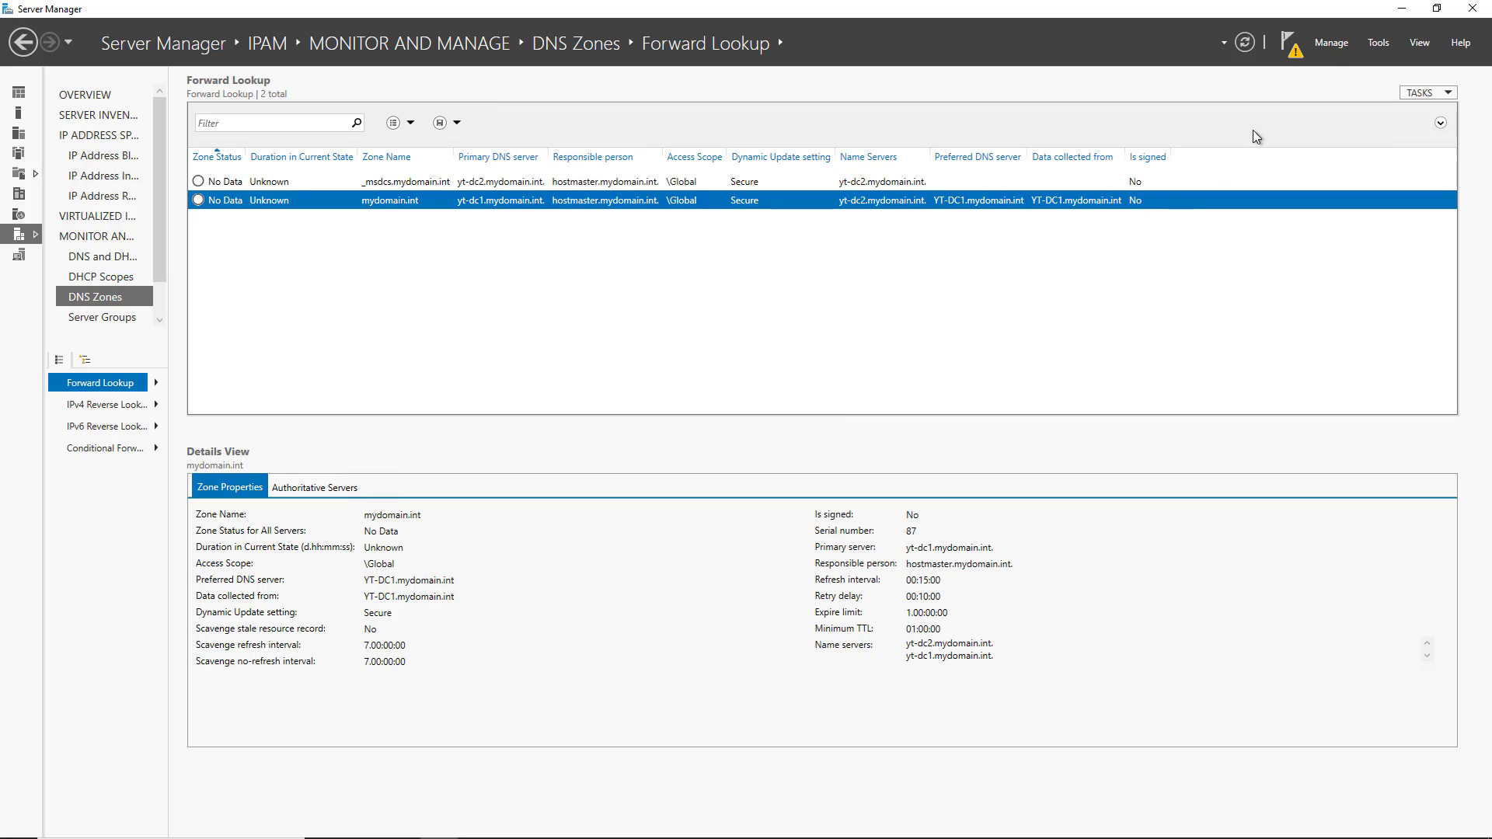
{"action": "left_click", "coordinate": [1383, 43]}
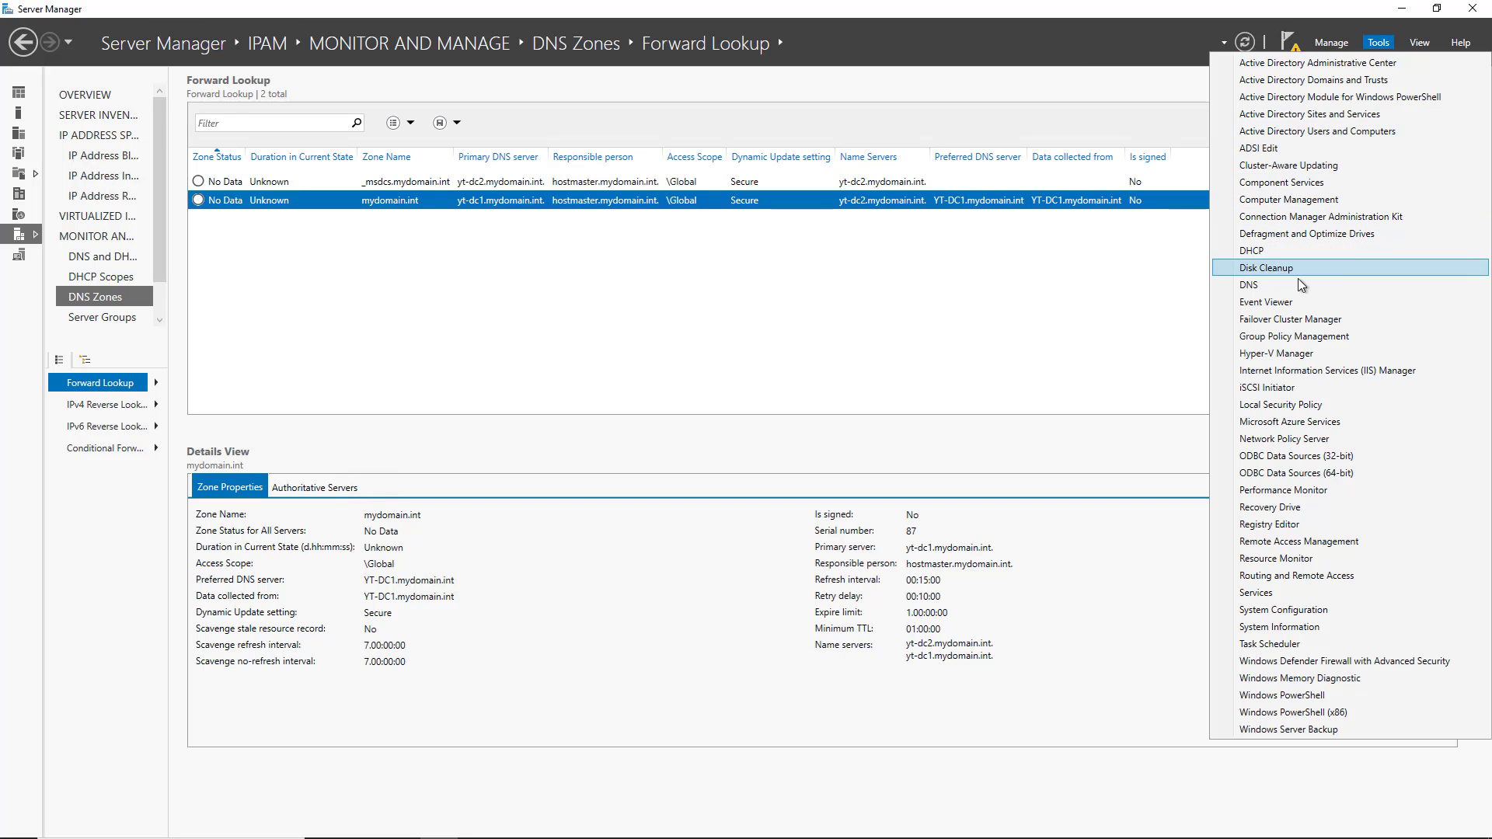
{"action": "left_click", "coordinate": [1301, 286]}
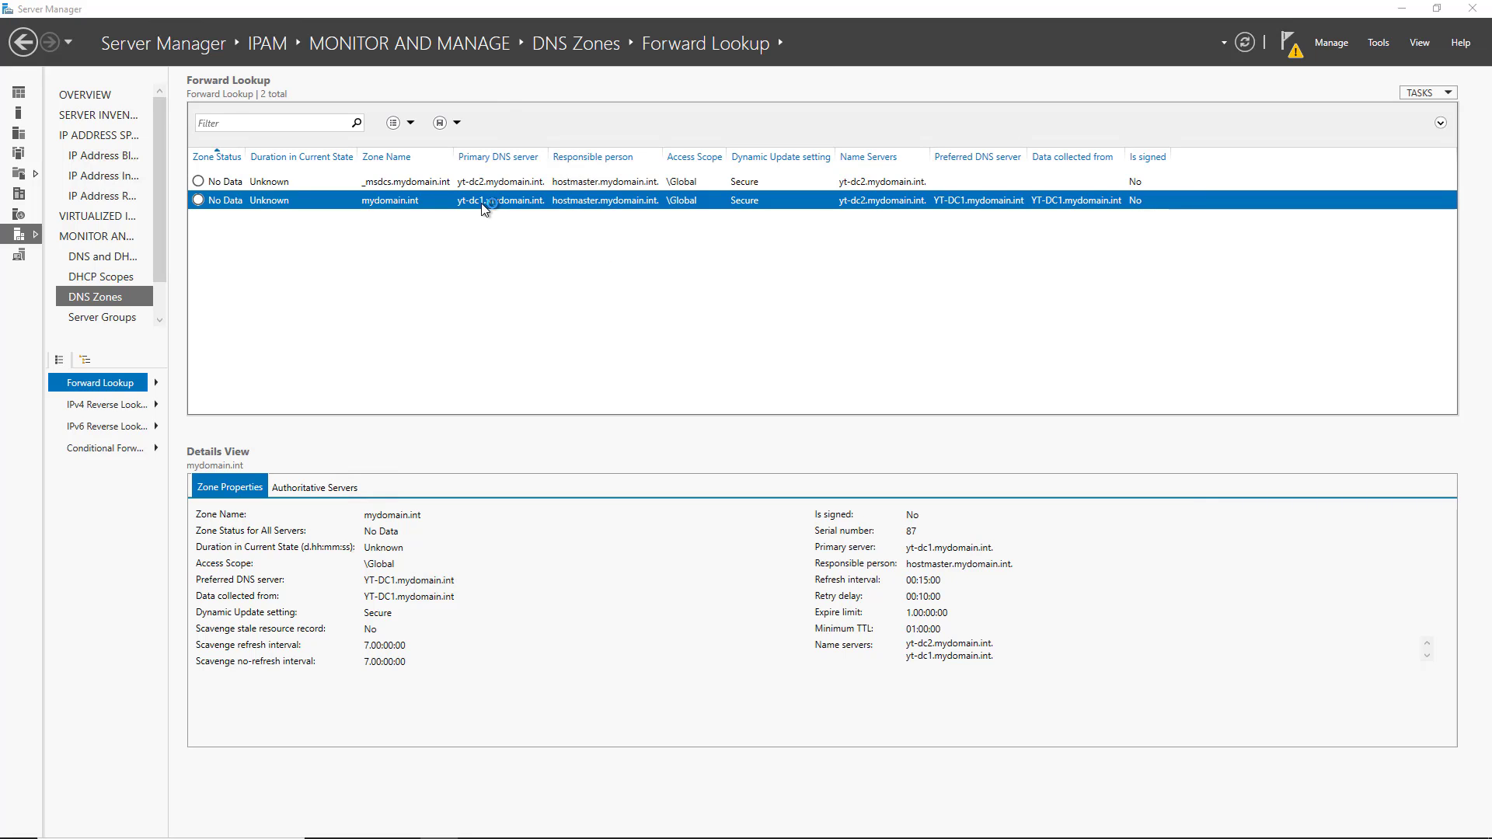
{"action": "left_click", "coordinate": [571, 47]}
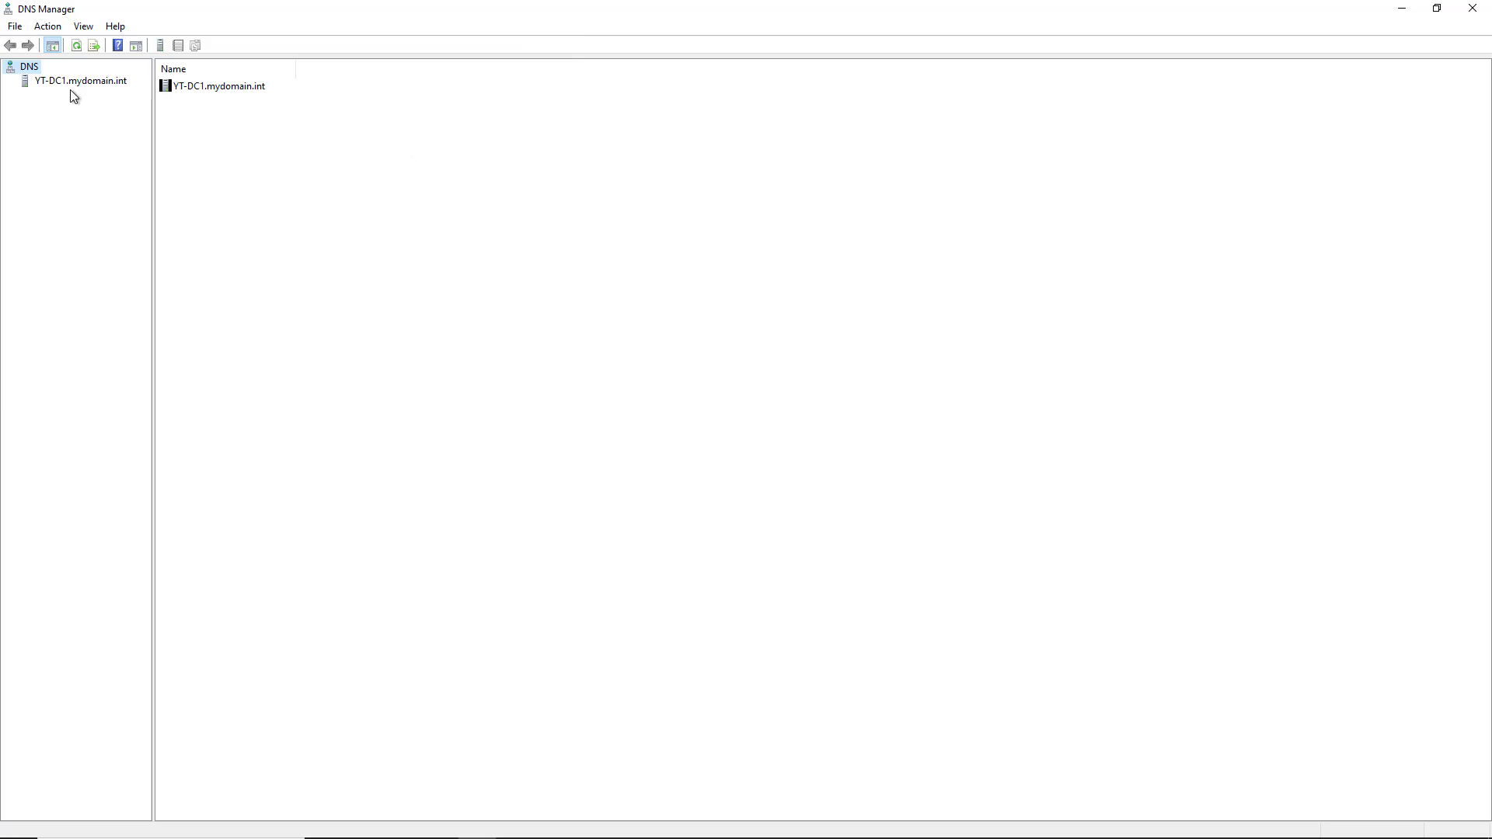
{"action": "double_click", "coordinate": [47, 86]}
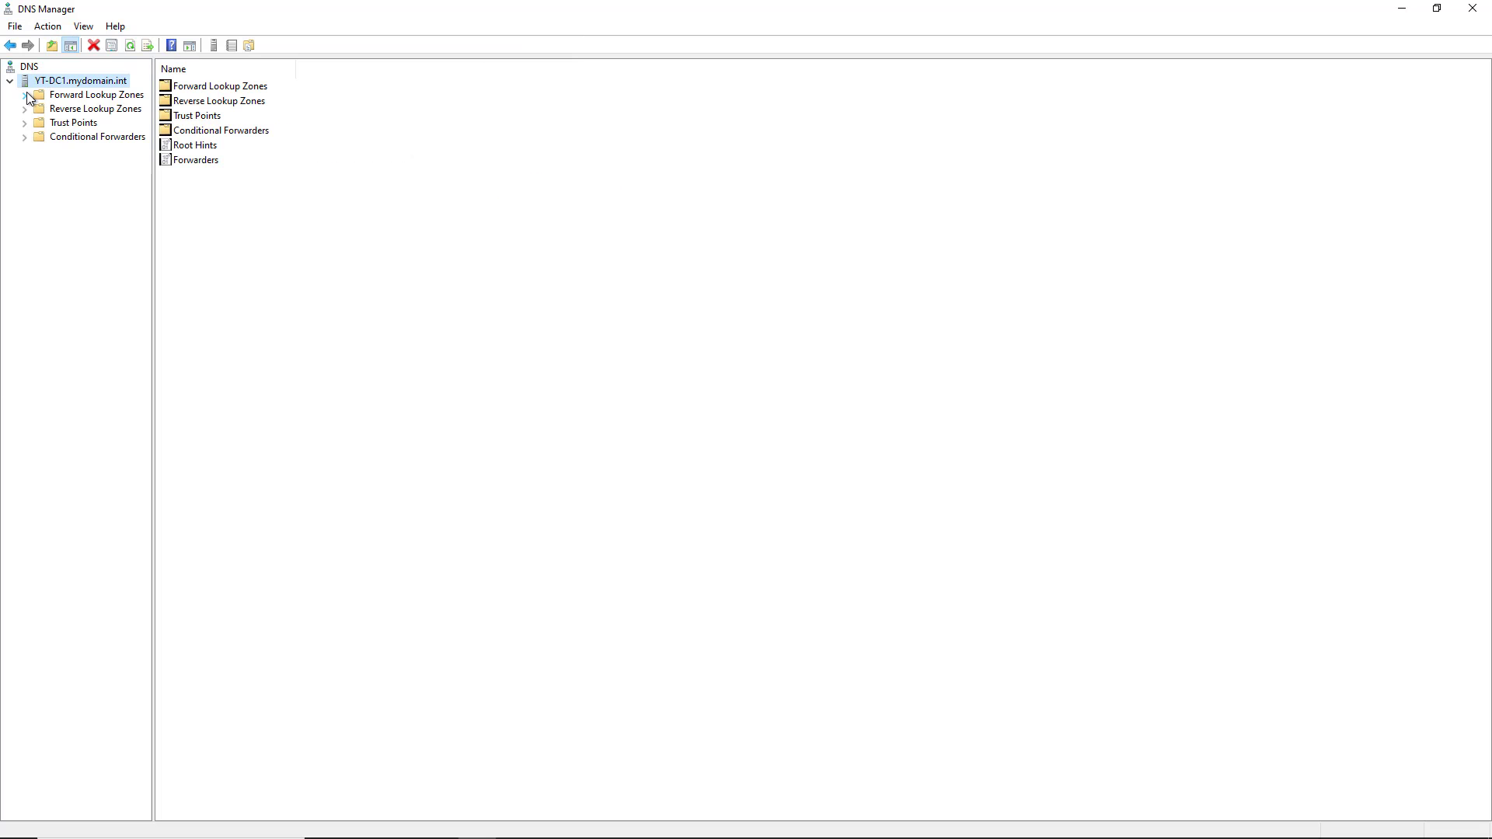
{"action": "left_click", "coordinate": [27, 98]}
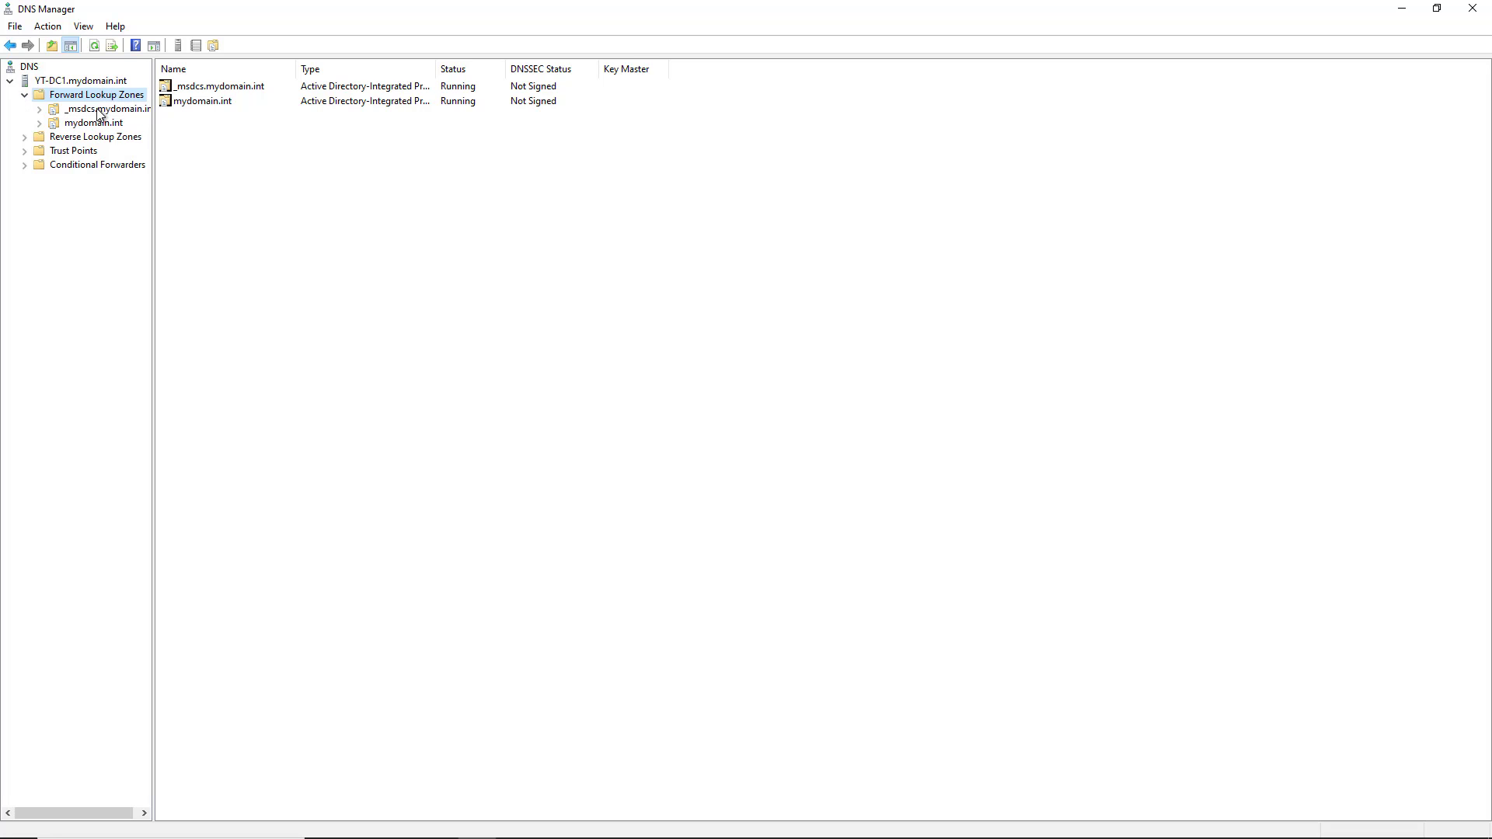
{"action": "left_click", "coordinate": [98, 123]}
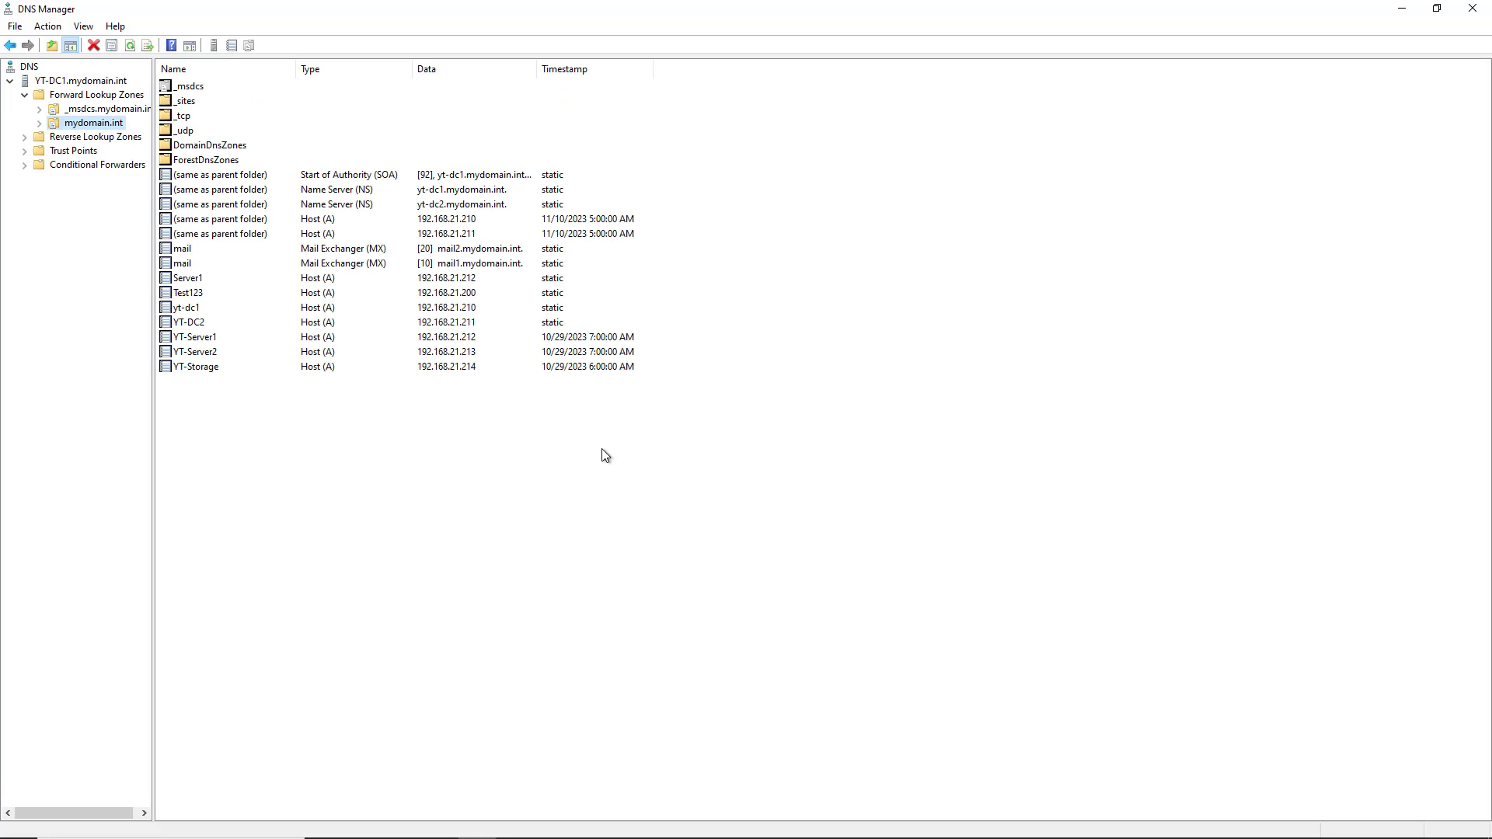
{"action": "left_click", "coordinate": [228, 297]}
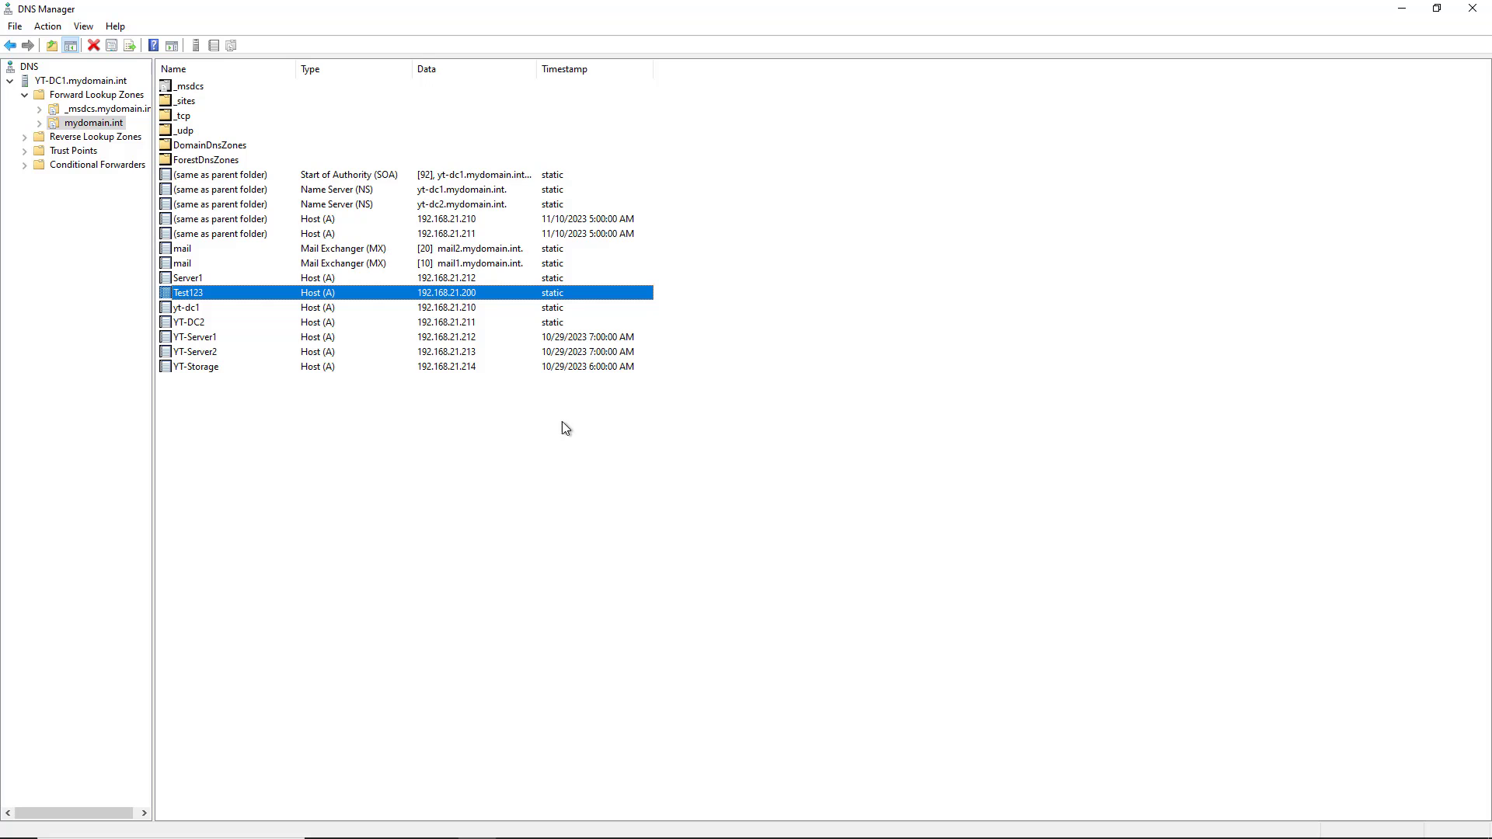
{"action": "left_click", "coordinate": [1401, 9]}
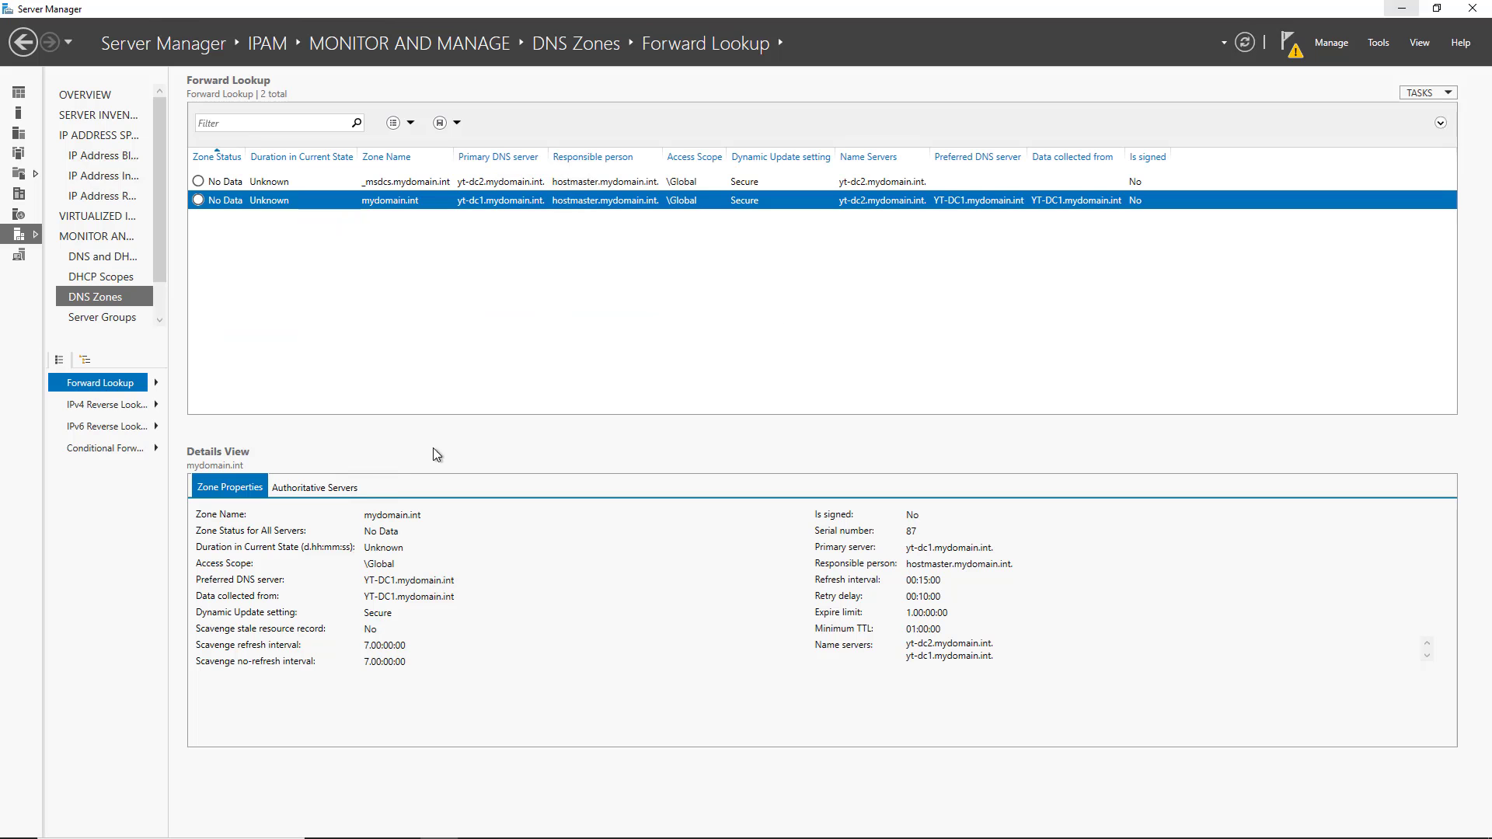